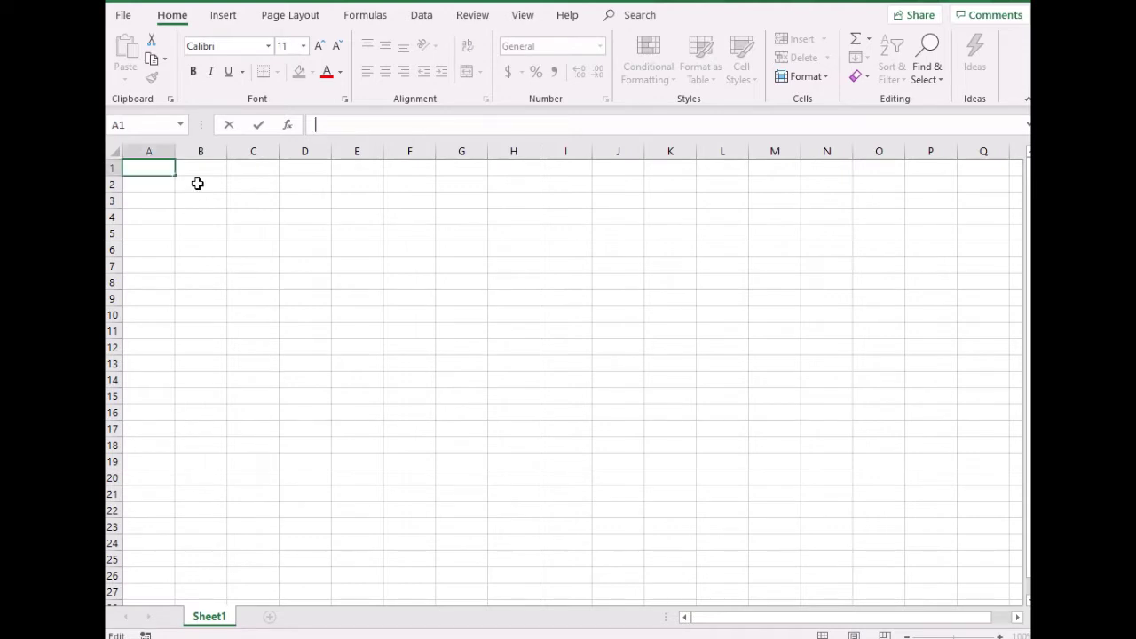
# Number A2:A11 from 1 to 10 by entering 1 and 2 and filling down
pyautogui.press('Return')
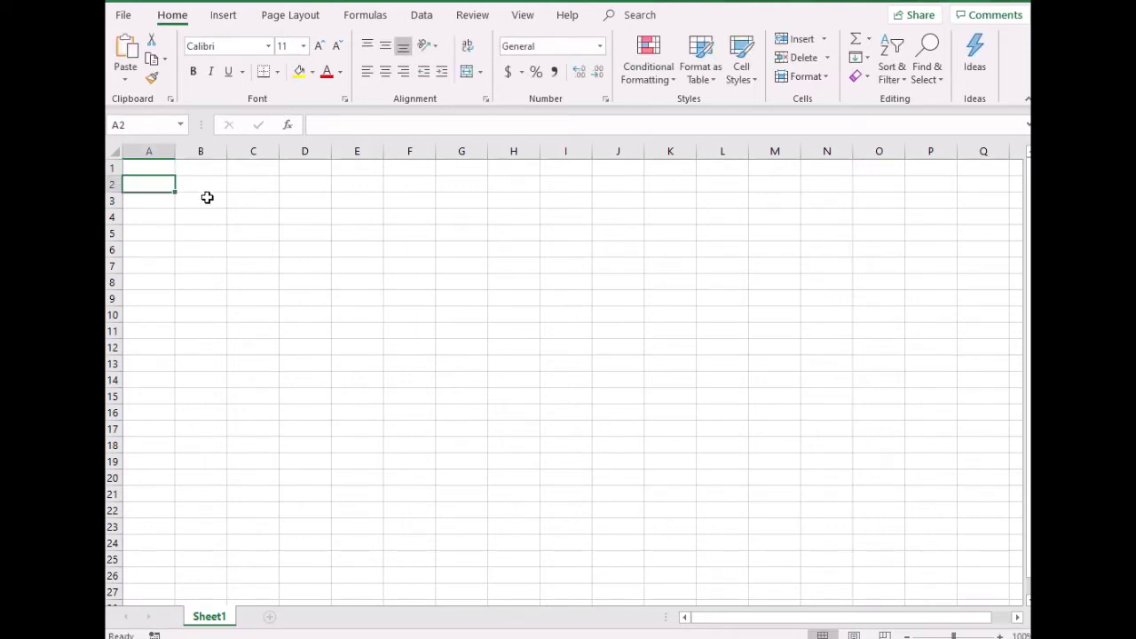
pyautogui.write('1')
pyautogui.press('Return')
pyautogui.write('2')
pyautogui.press('Return')
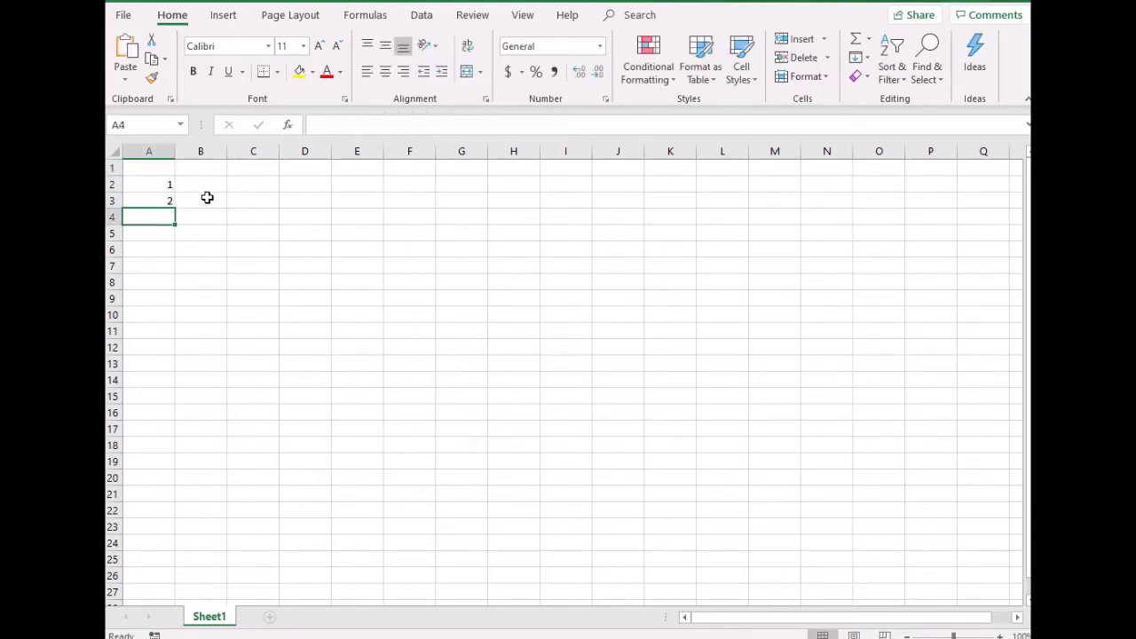
pyautogui.moveTo(149, 185); pyautogui.dragTo(173, 333)
# Enter the column header Name in cell B1
pyautogui.click(206, 181)
pyautogui.click(202, 166)
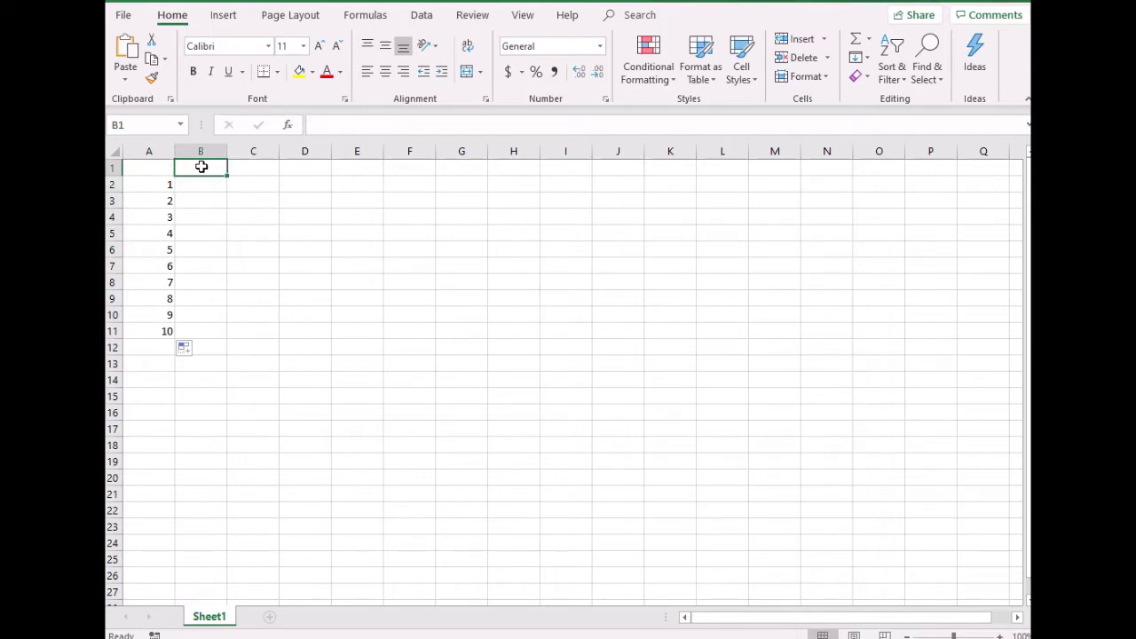
pyautogui.write('Names')
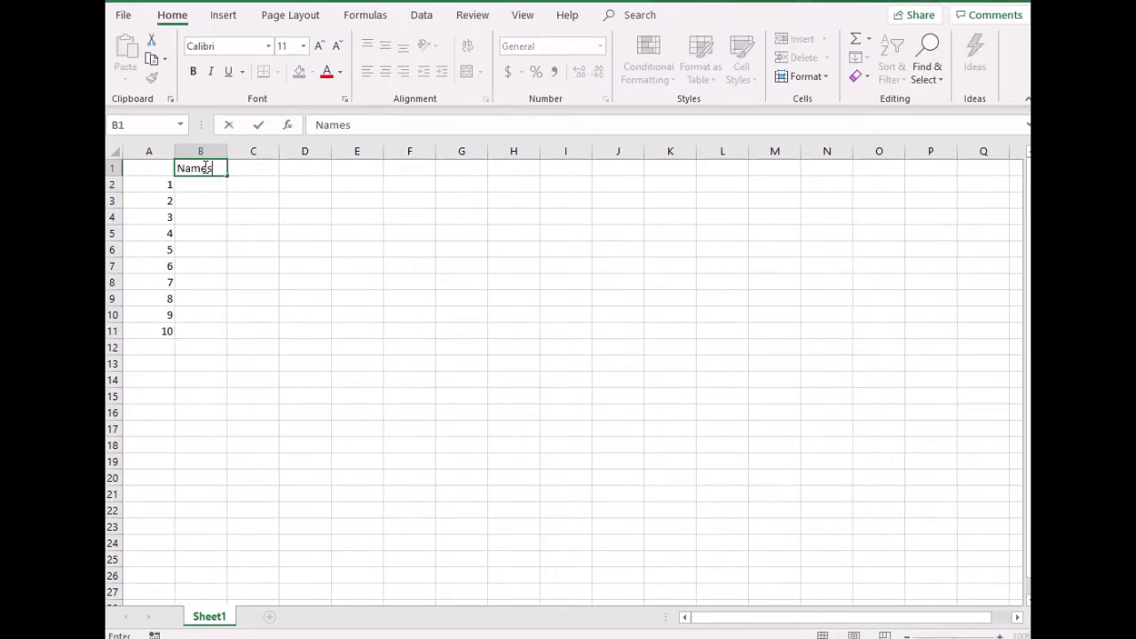
pyautogui.press('Return')
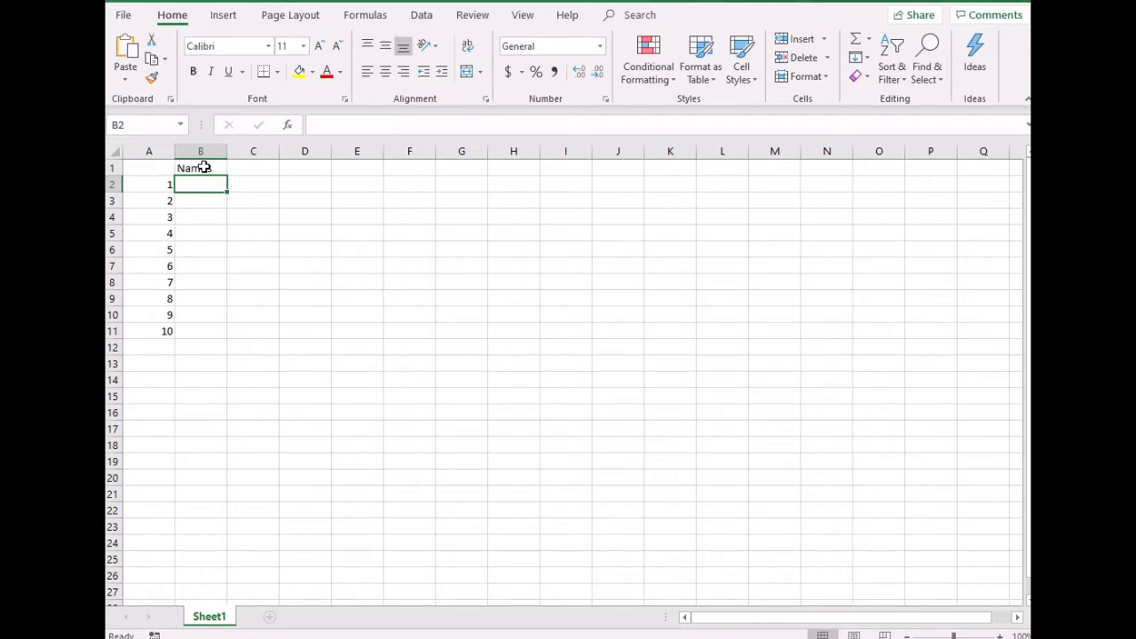
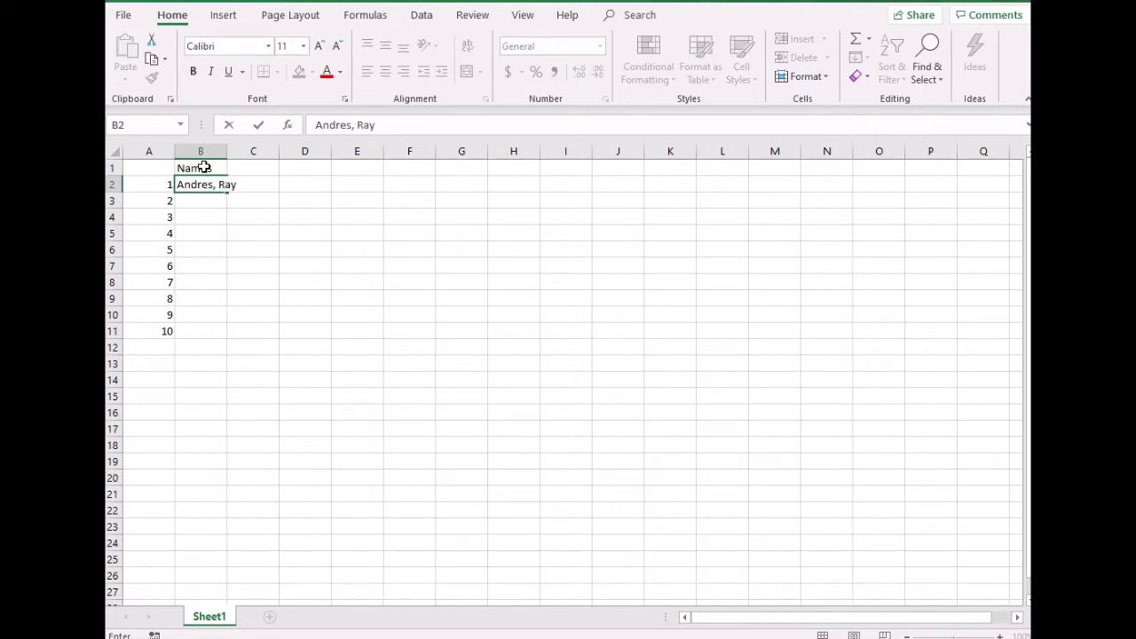
# Enter four surname-comma-first-name entries in B2:B5, correcting the typos
pyautogui.press('Return')
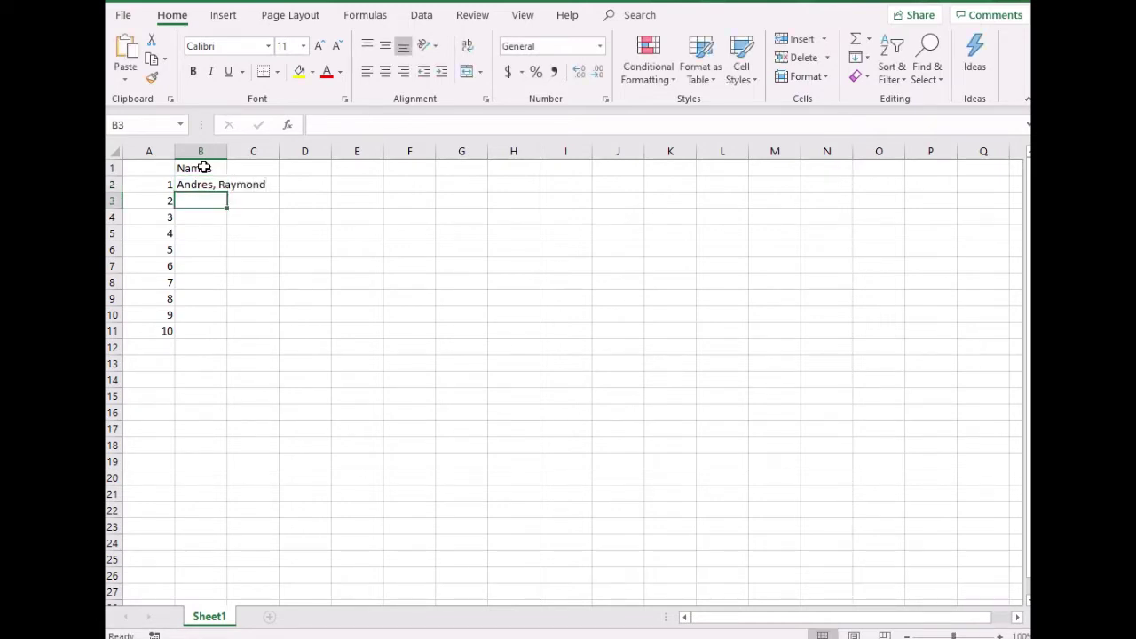
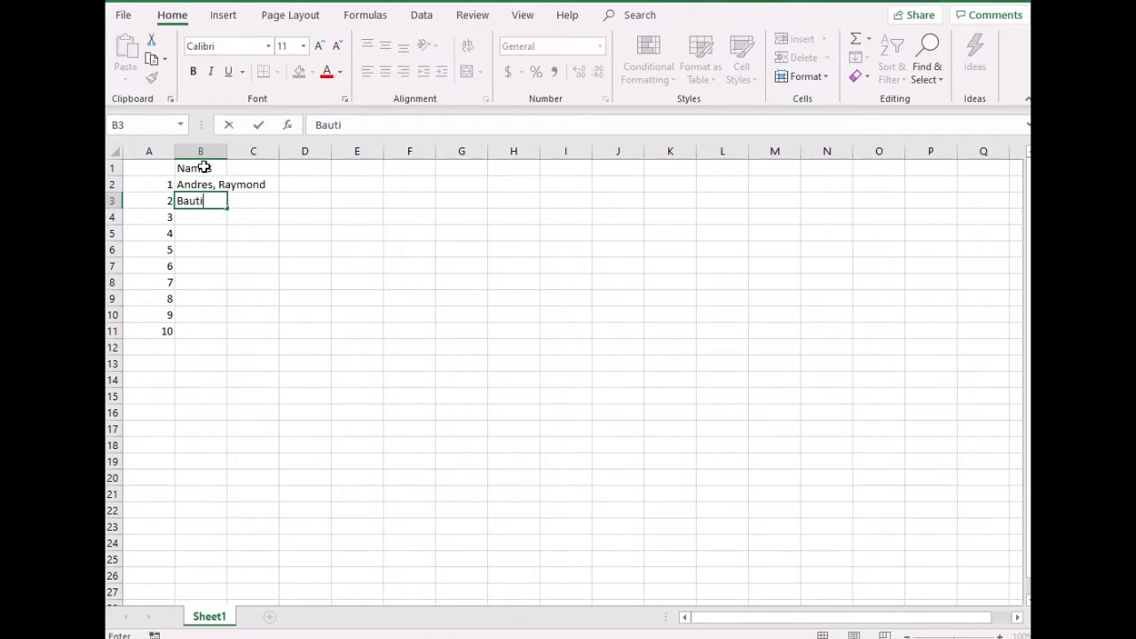
pyautogui.press('Return')
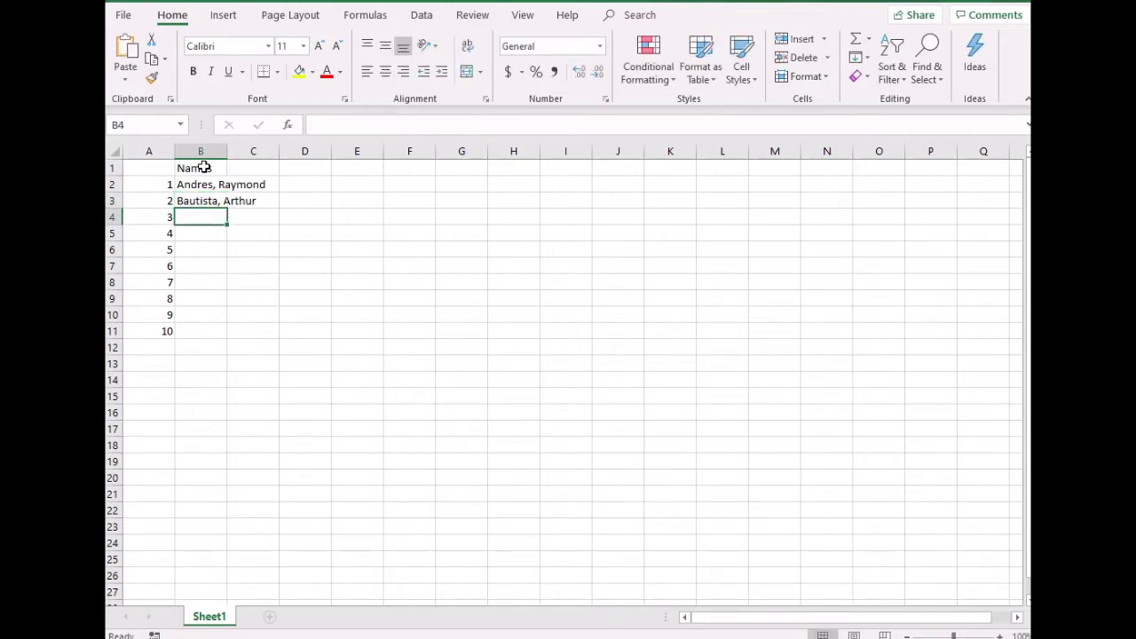
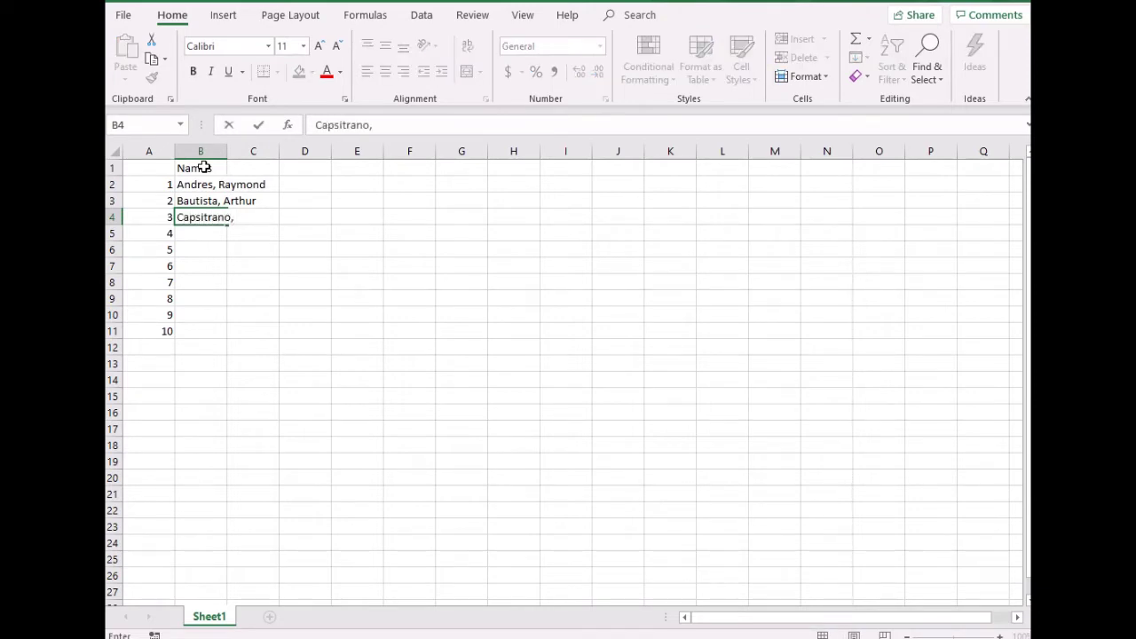
pyautogui.press('Return')
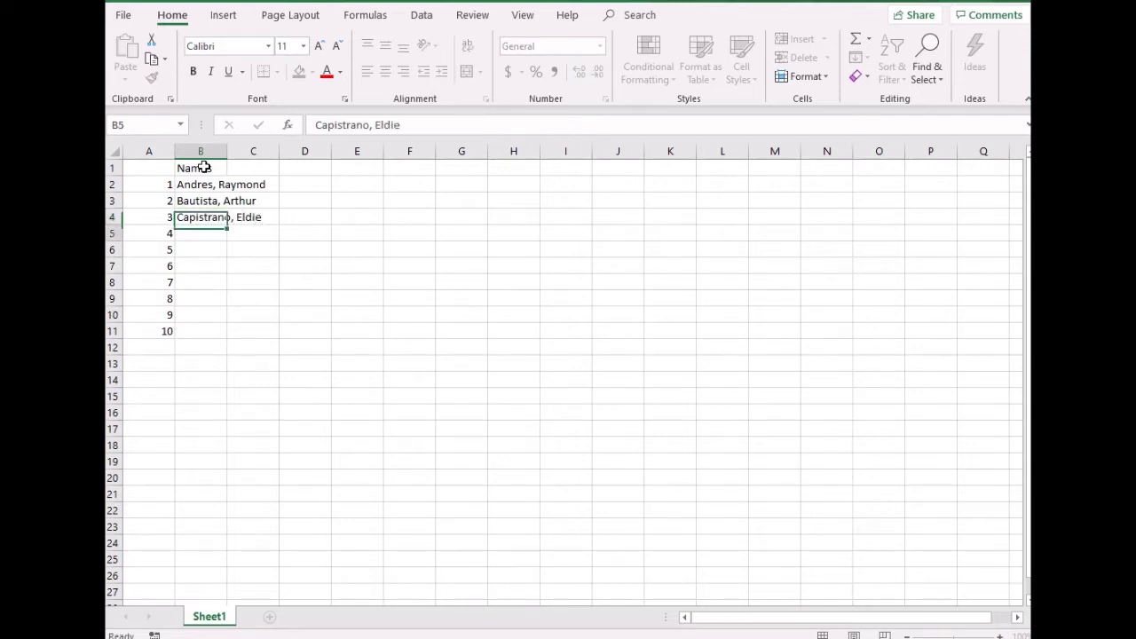
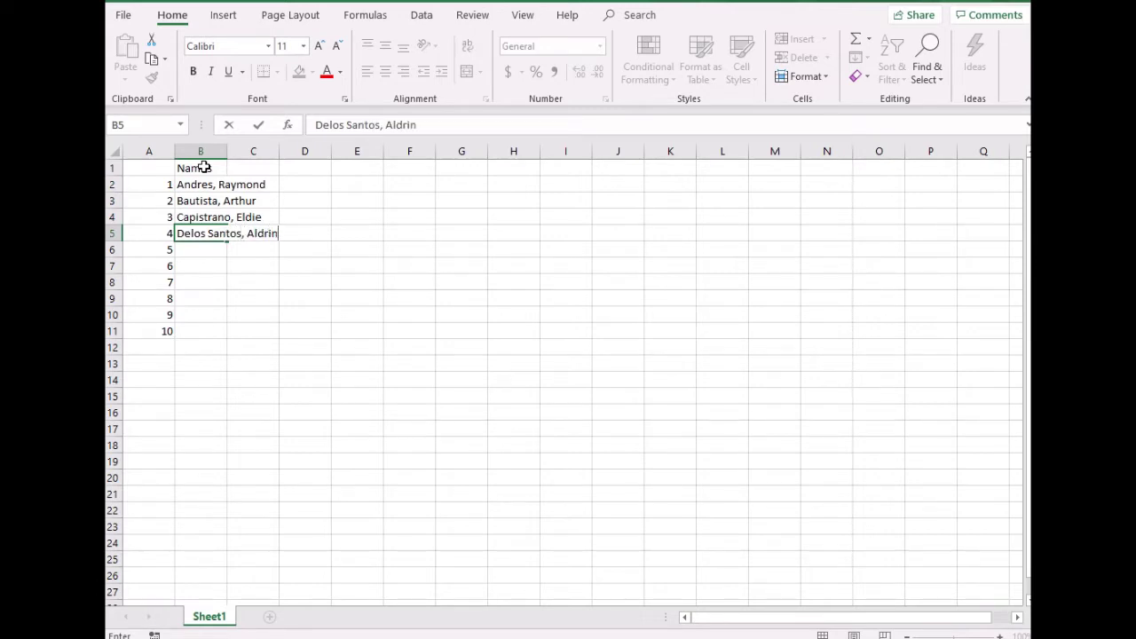
pyautogui.press('Return')
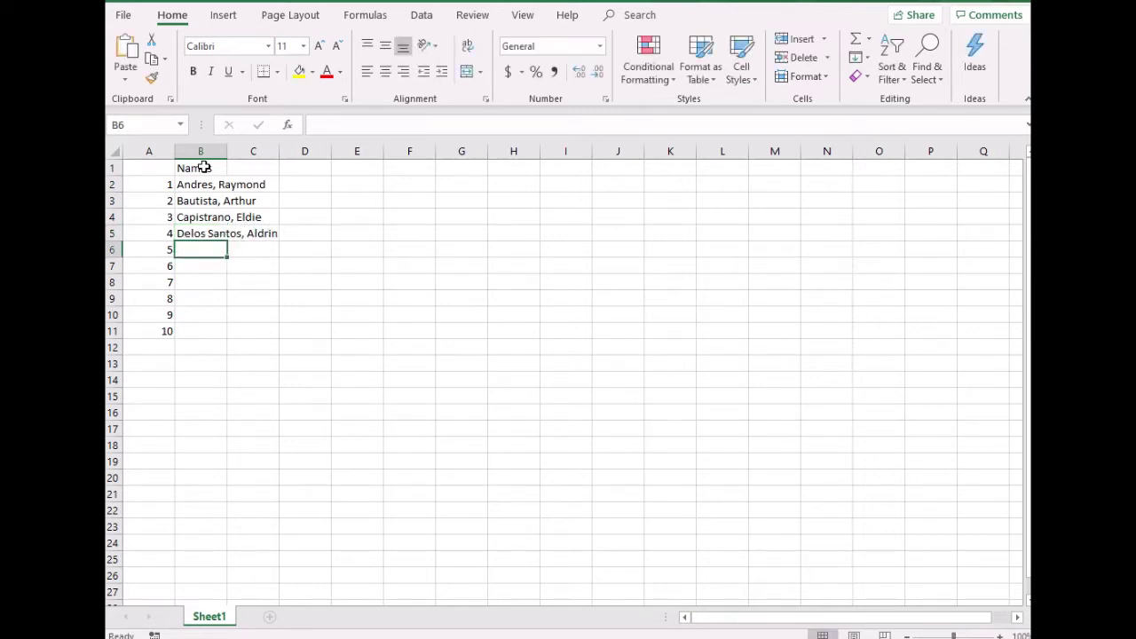
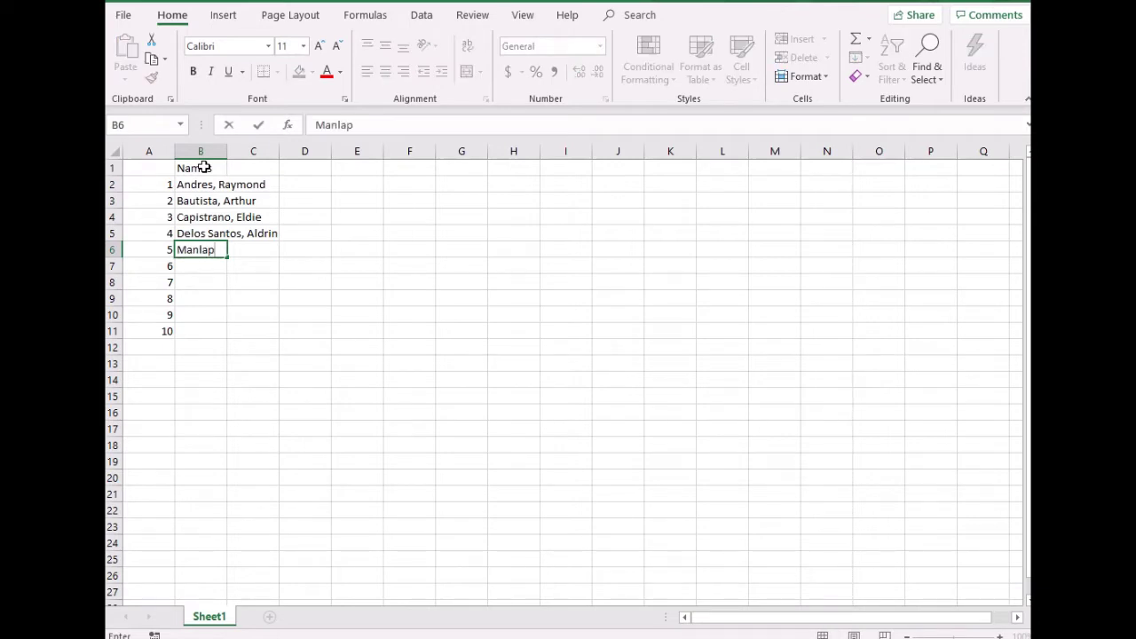
# Enter the next three surname-comma-first-name entries in B6:B8
pyautogui.press('Return')
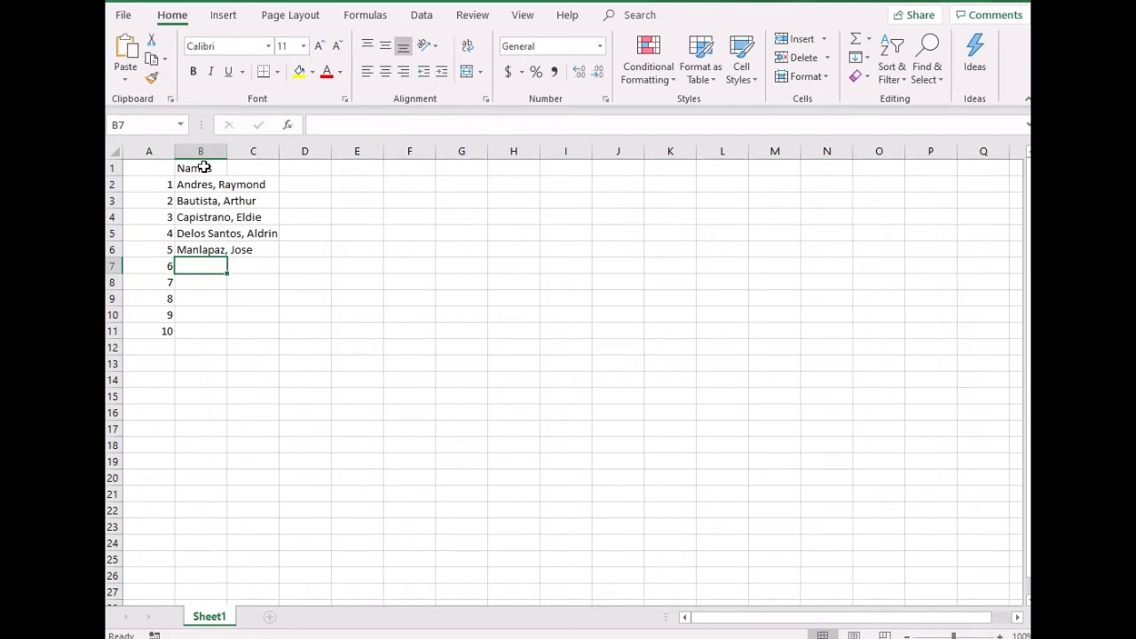
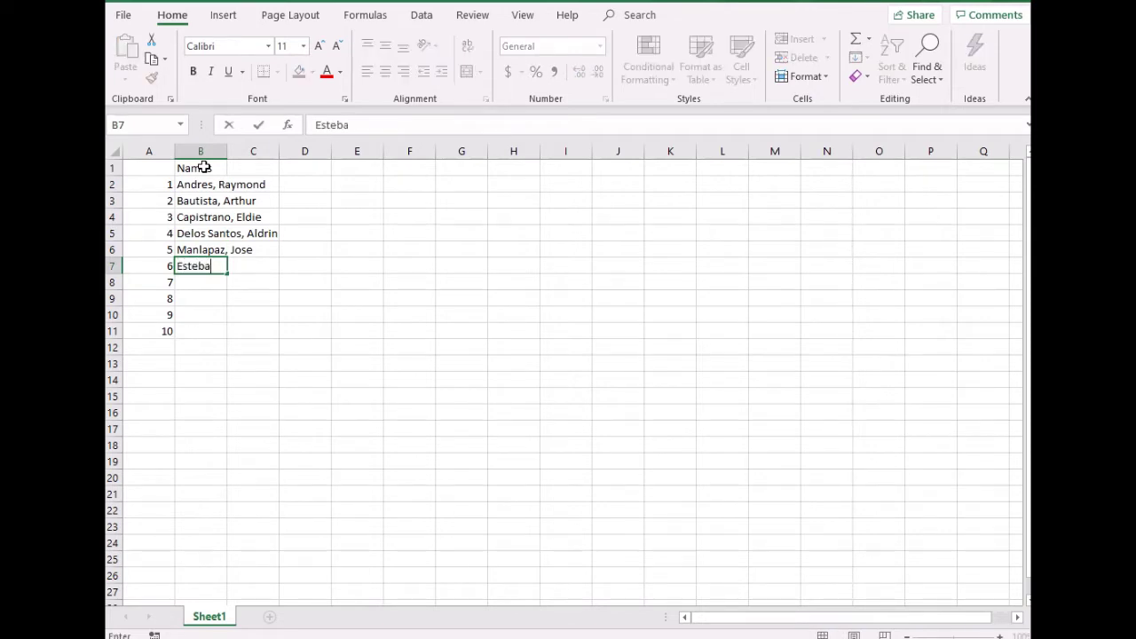
pyautogui.press('Return')
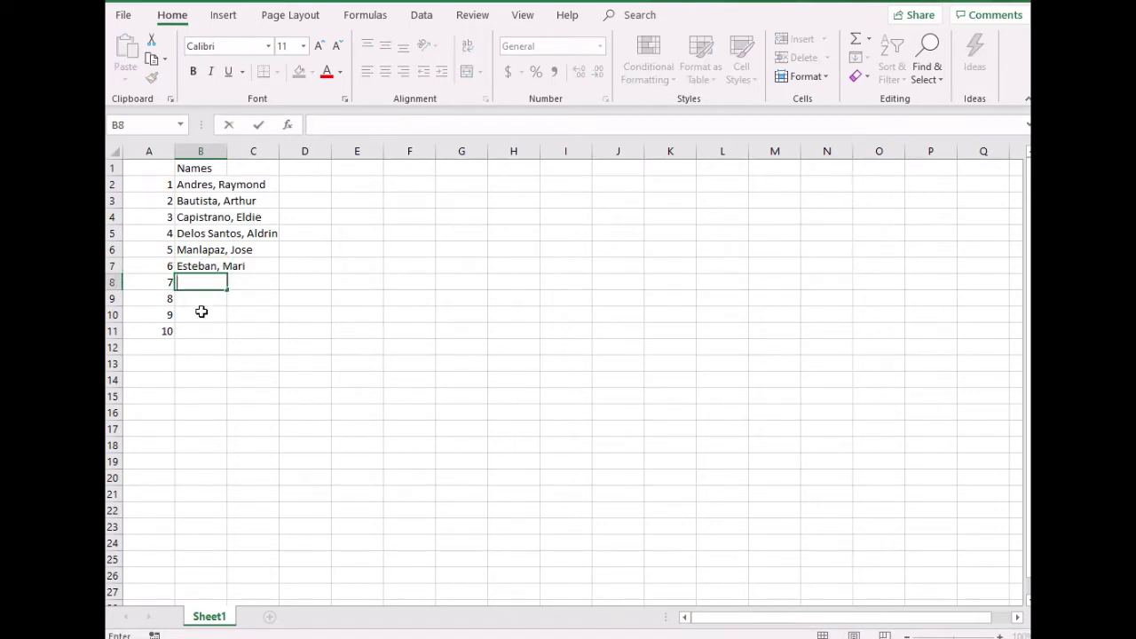
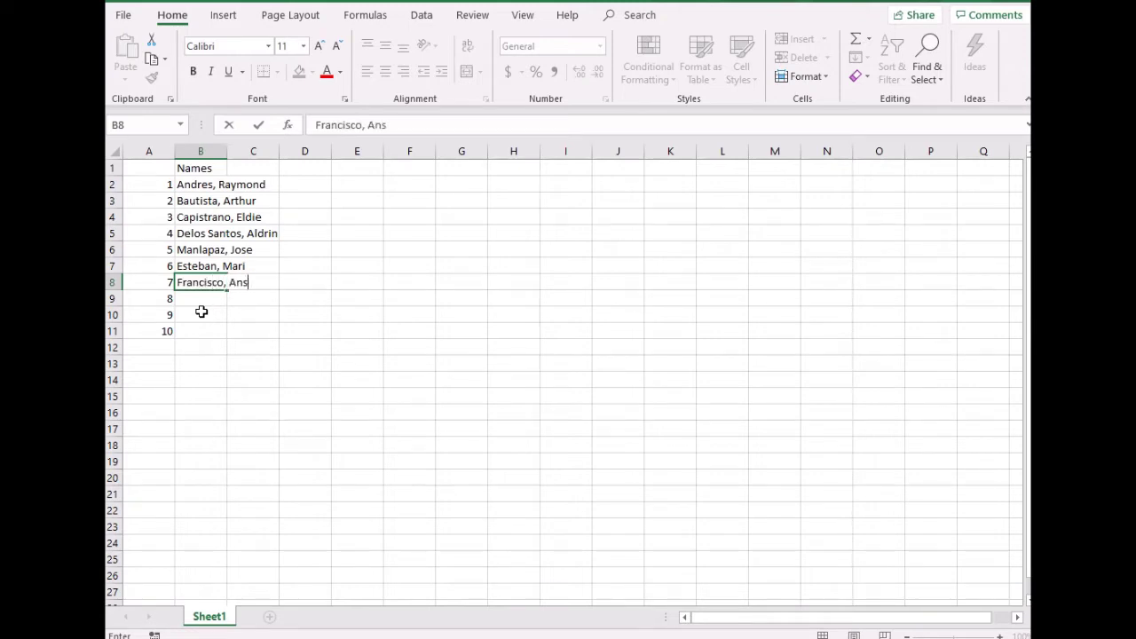
pyautogui.press('Return')
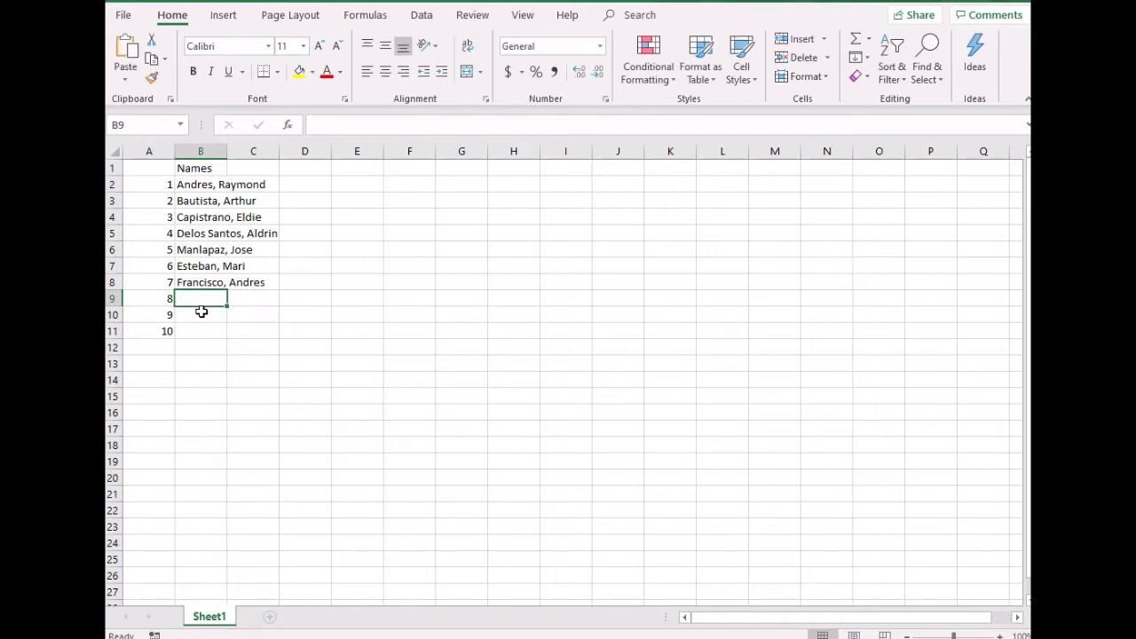
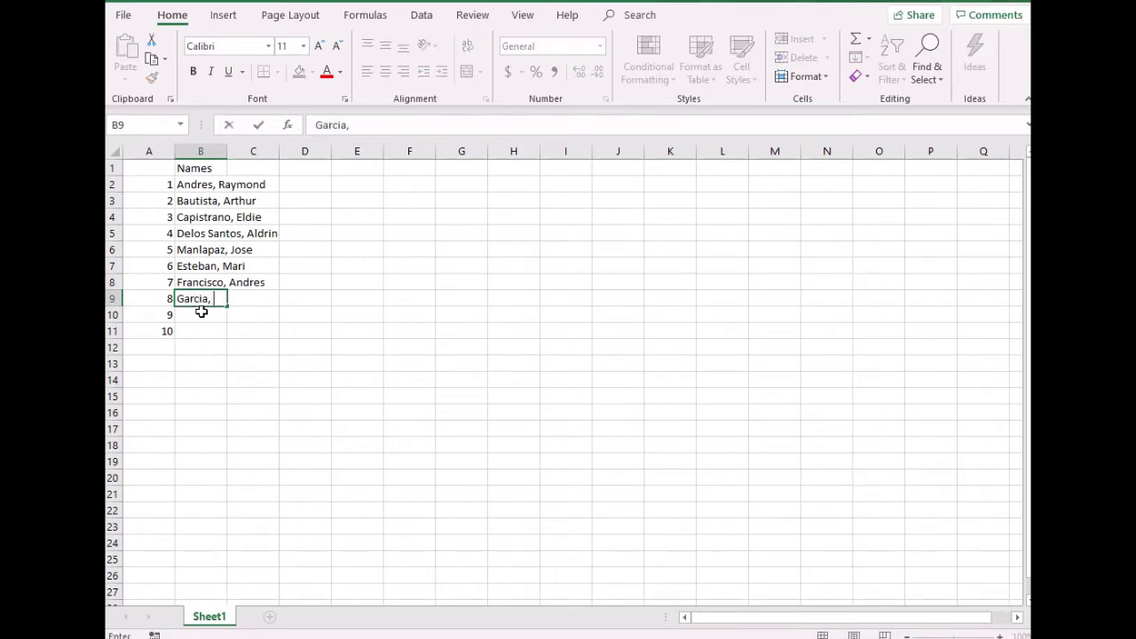
# Enter the last names in B9:B11, fixing a surname typo along the way
pyautogui.press('Return')
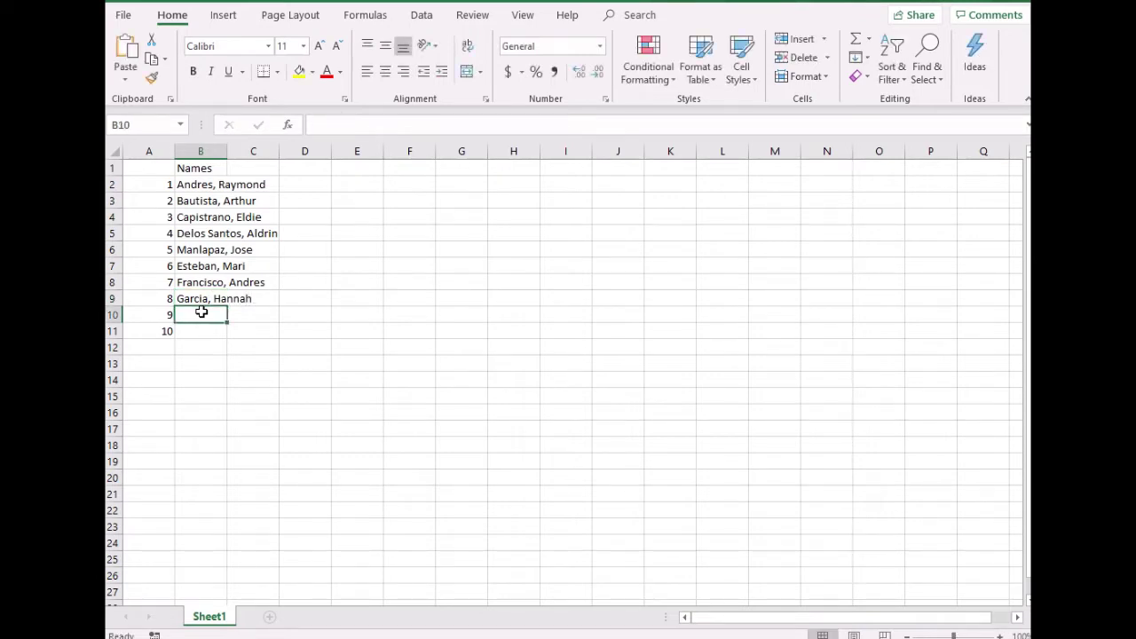
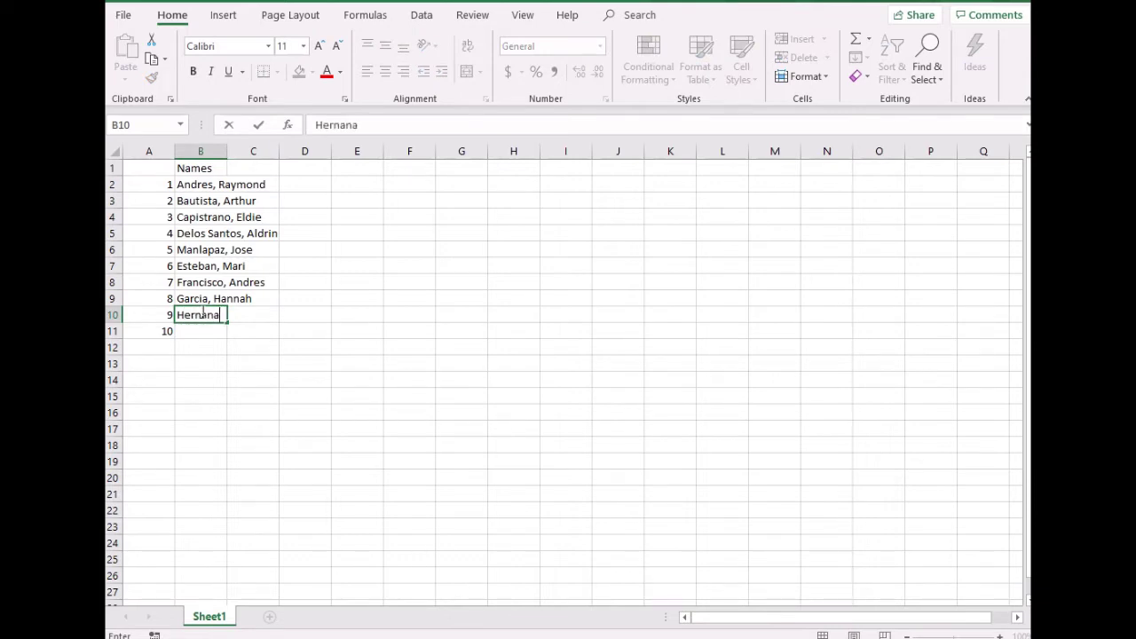
pyautogui.press('Return')
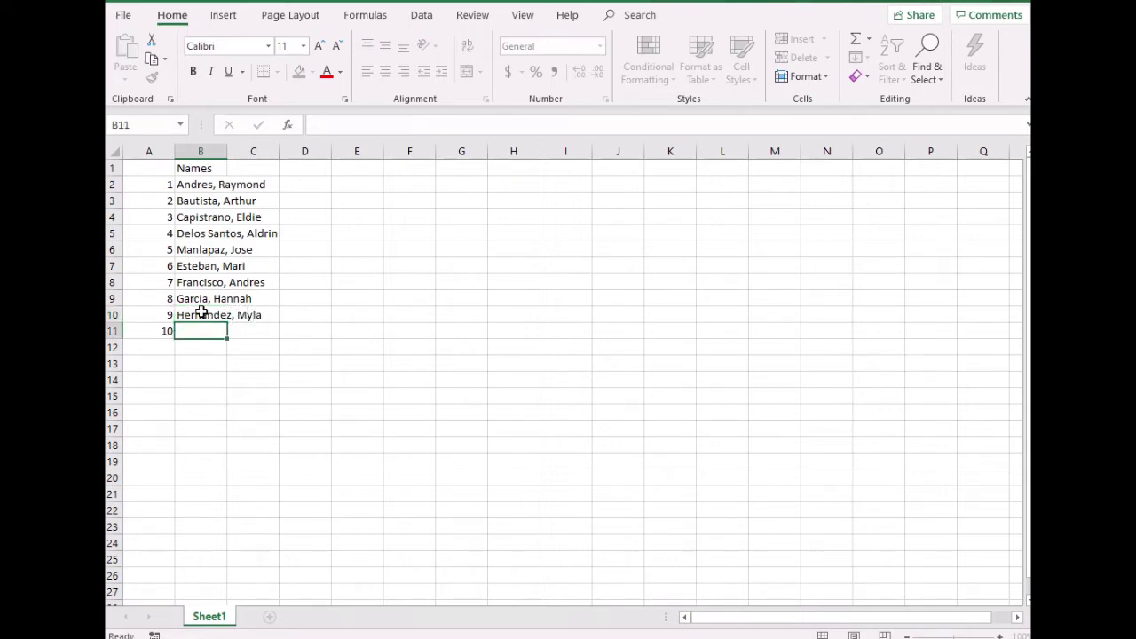
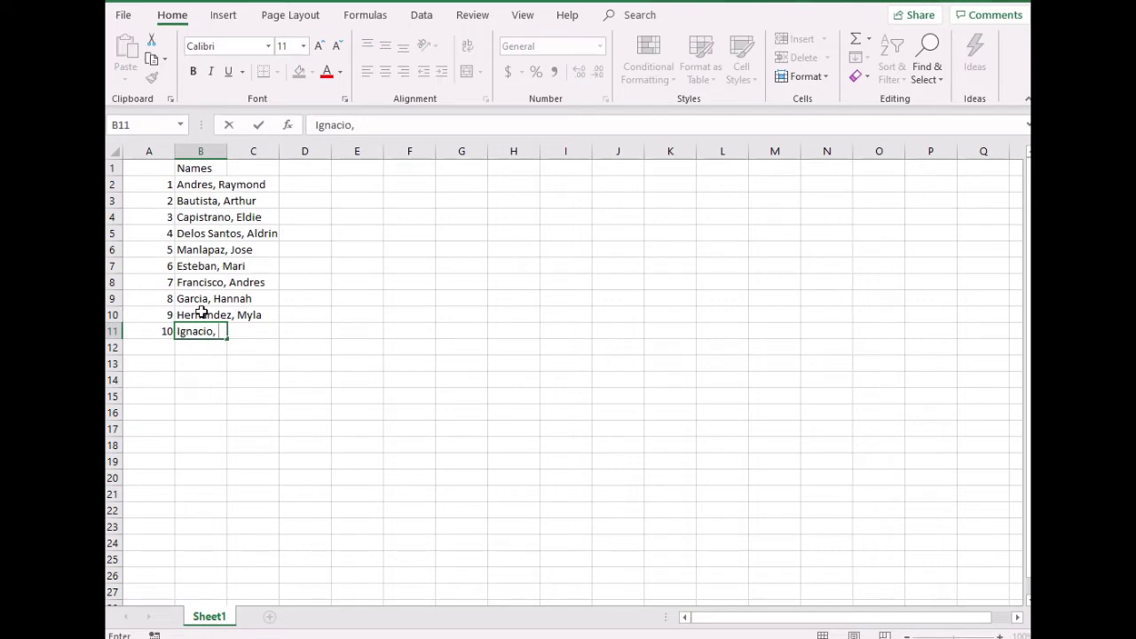
# Use Save As to store the workbook on the Desktop as 'With Honors' (Excel Workbook)
pyautogui.click(124, 16)
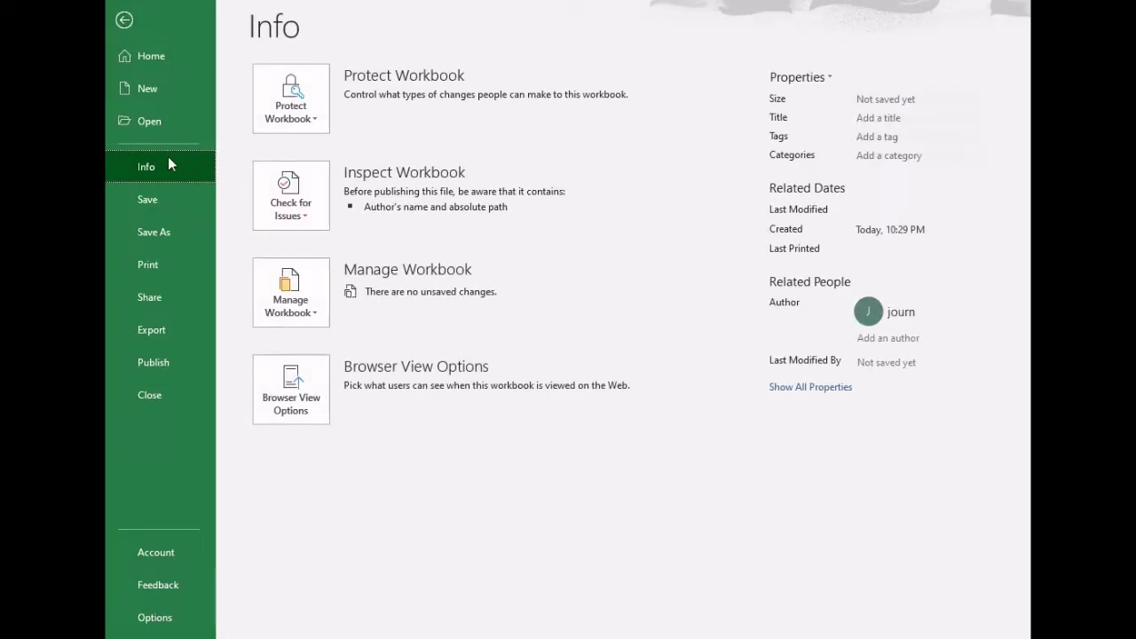
pyautogui.click(156, 232)
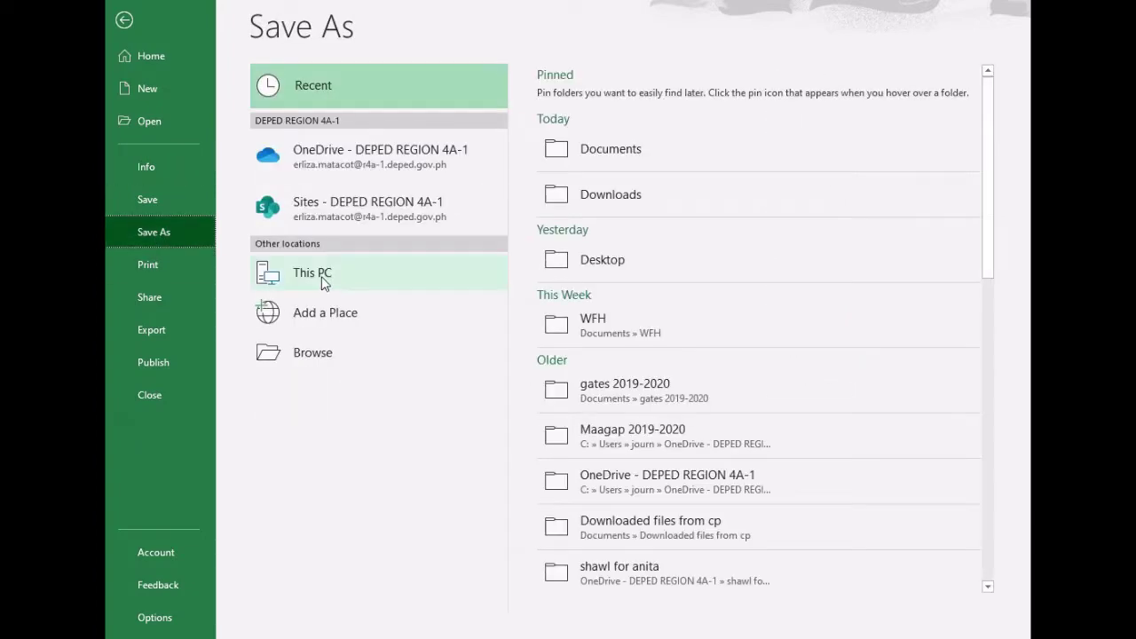
pyautogui.click(324, 282)
pyautogui.click(319, 350)
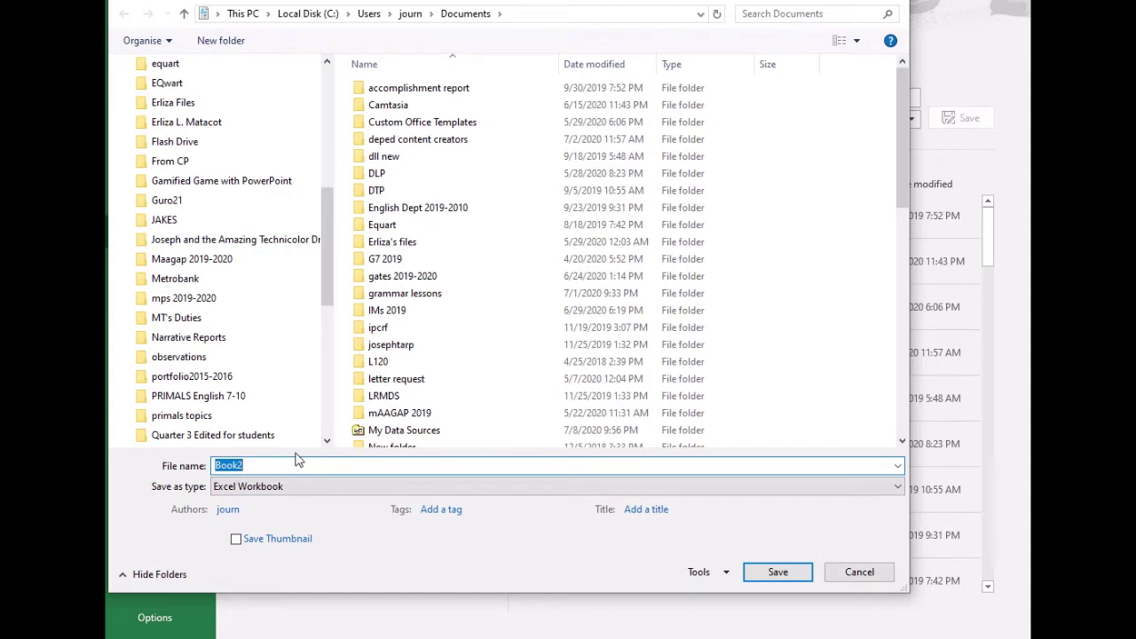
pyautogui.write('With Hono')
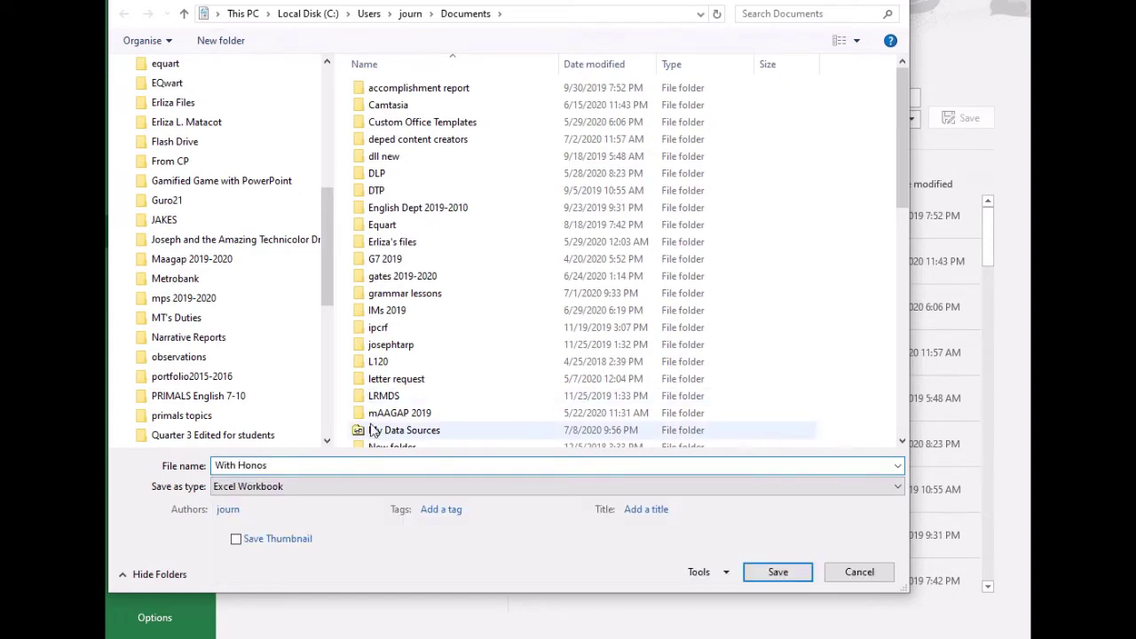
pyautogui.write('rs')
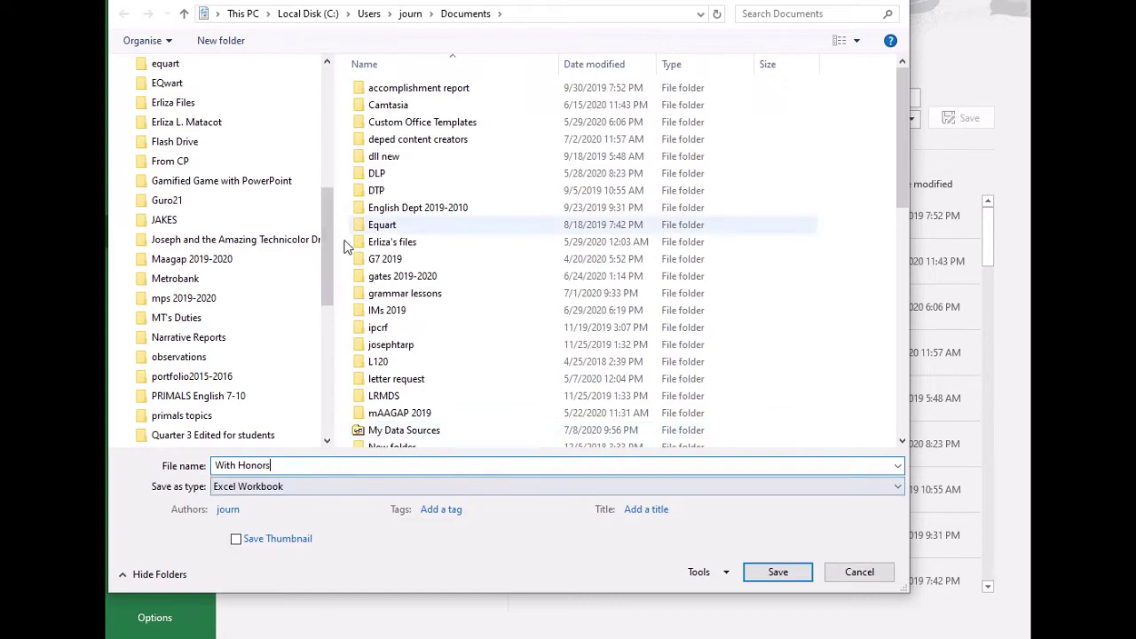
pyautogui.scroll(4, 323, 164)
pyautogui.scroll(3, 324, 164)
pyautogui.click(160, 96)
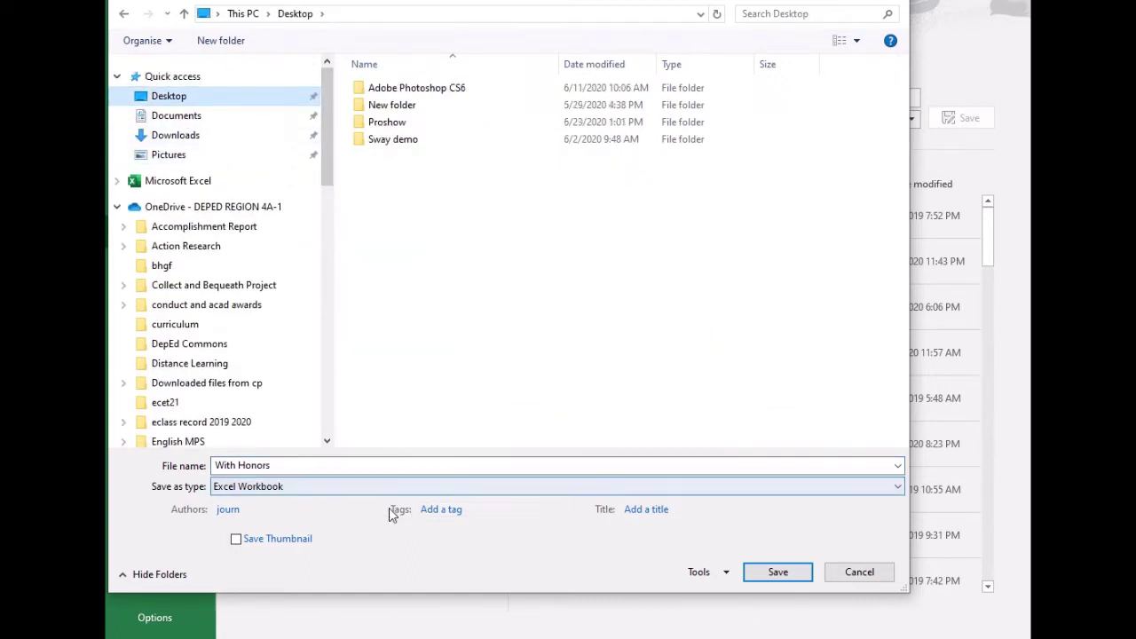
pyautogui.click(789, 579)
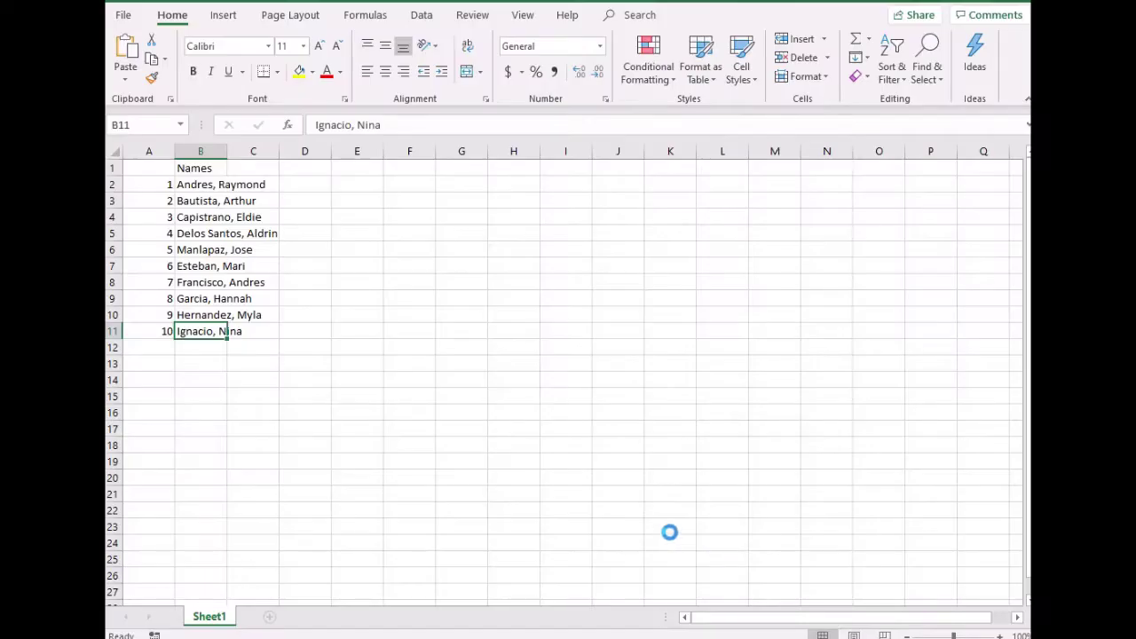
# Switch to the blank Word document and set its orientation to Landscape
pyautogui.click(623, 638)
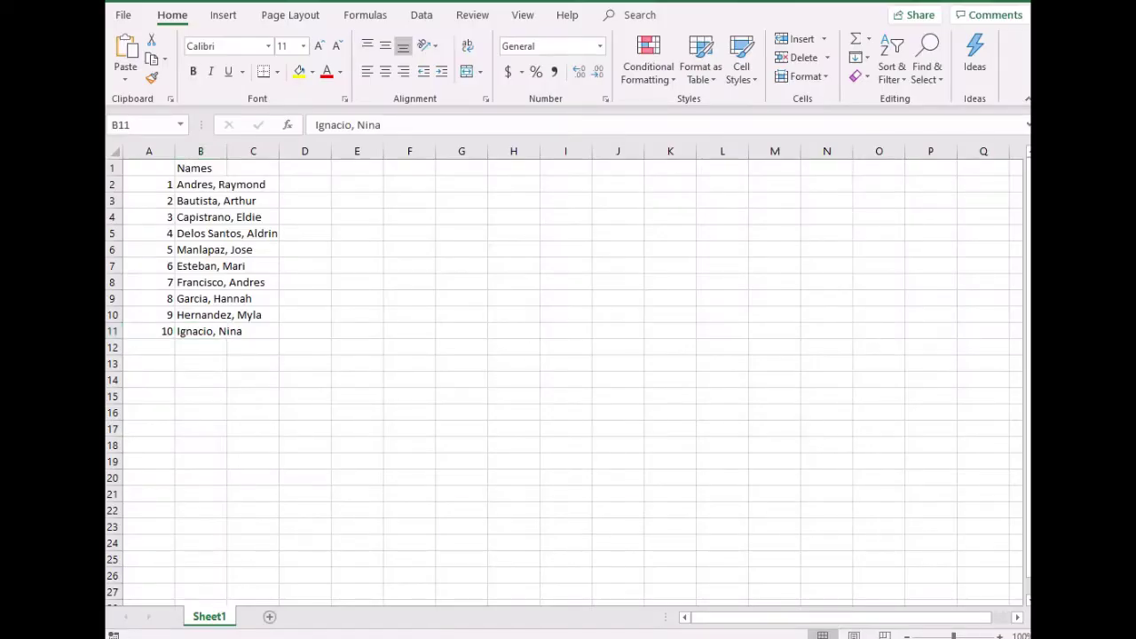
pyautogui.click(705, 603)
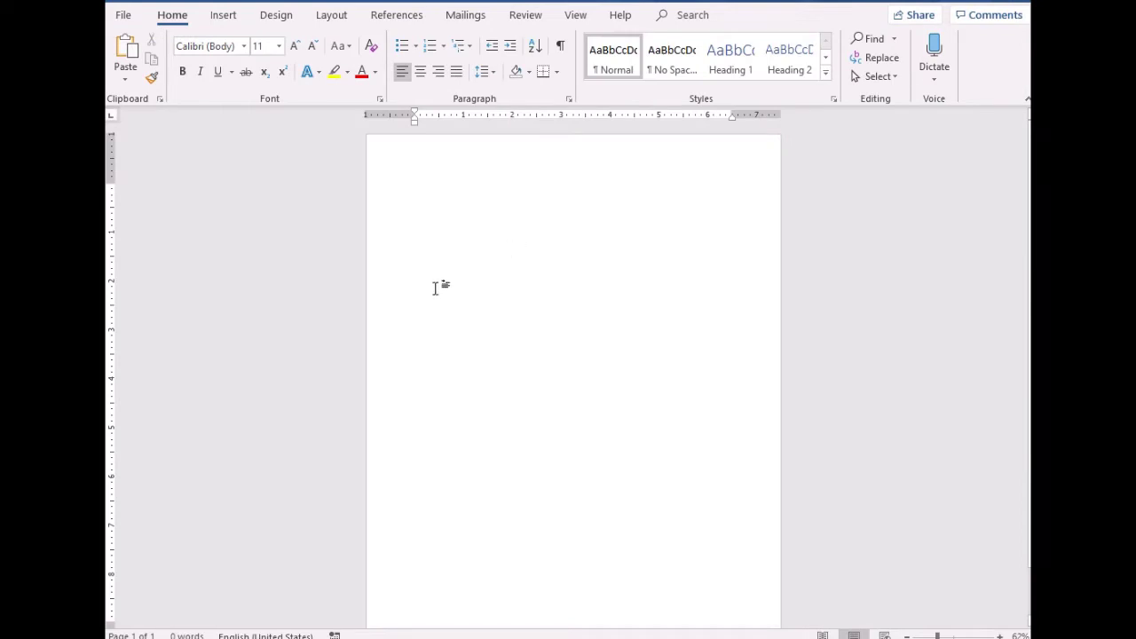
pyautogui.click(331, 15)
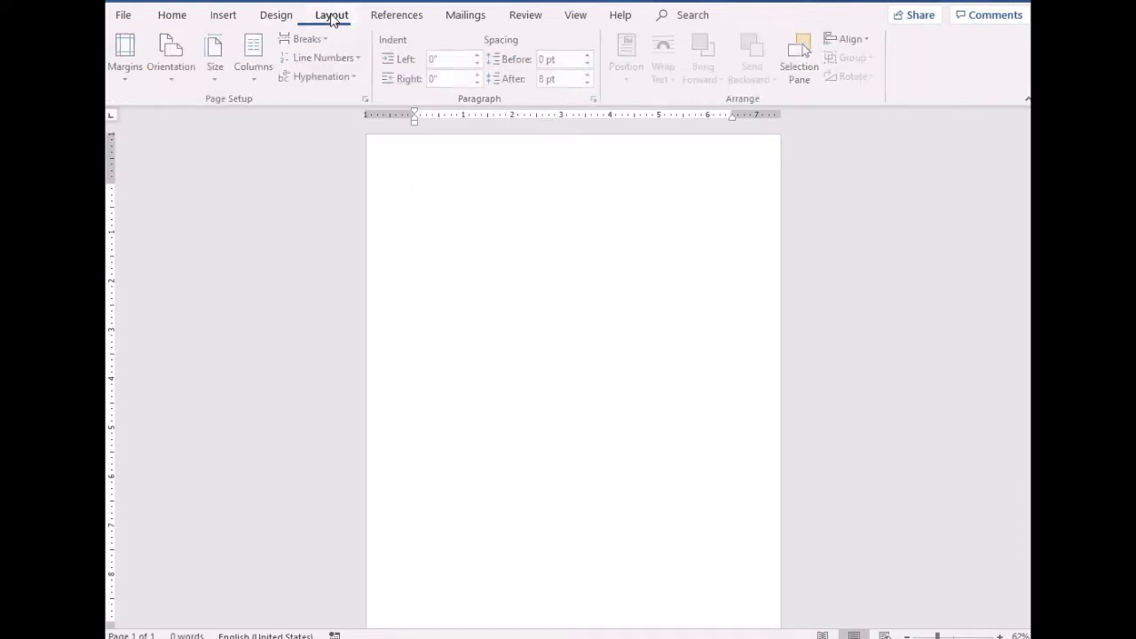
pyautogui.click(172, 78)
pyautogui.click(231, 143)
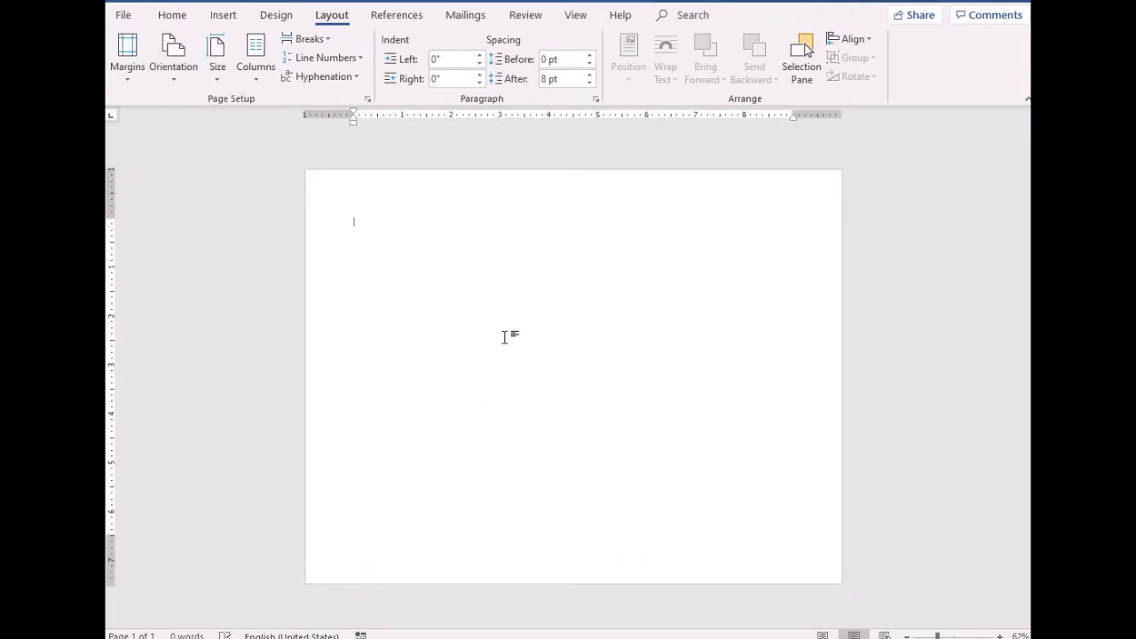
# Draw an oval shape near the top centre of the page
pyautogui.click(220, 15)
pyautogui.click(252, 79)
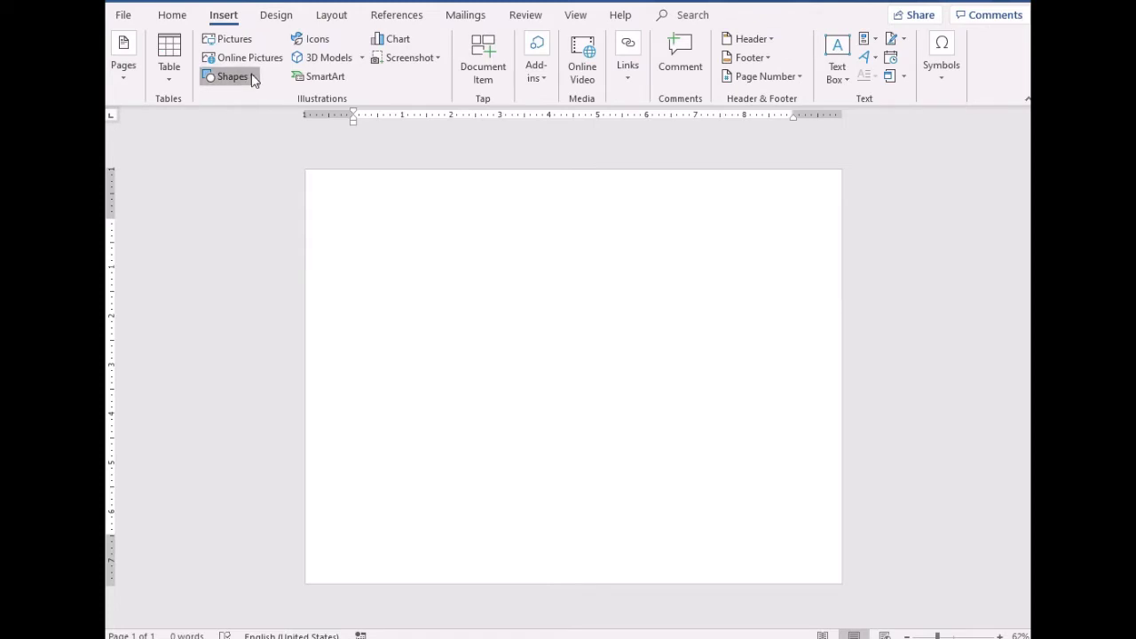
pyautogui.click(274, 113)
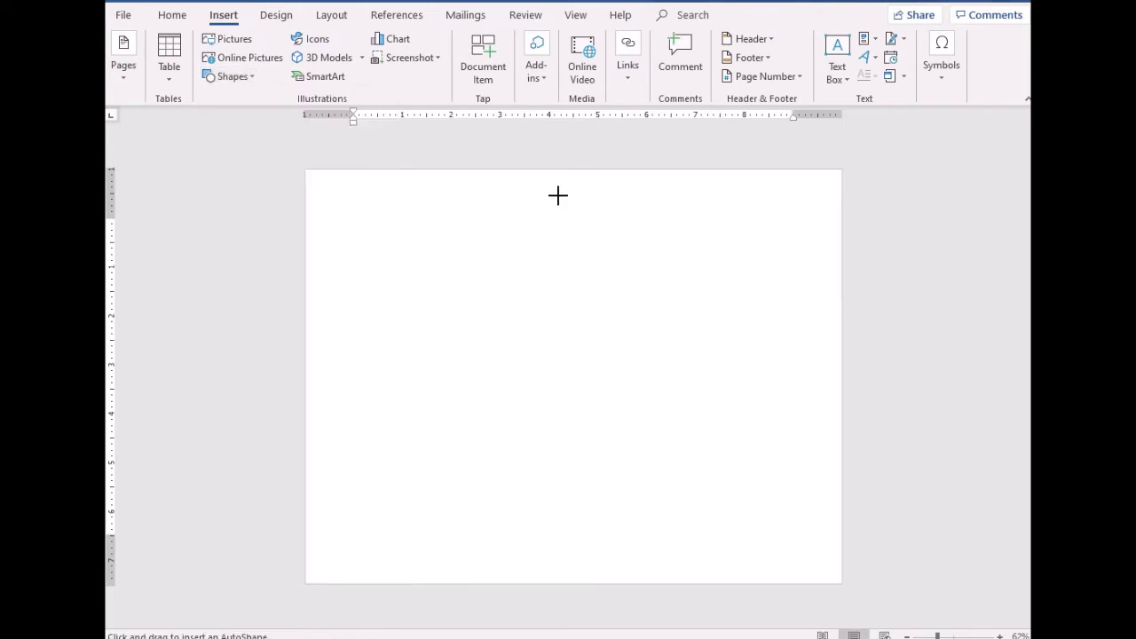
pyautogui.moveTo(551, 195); pyautogui.dragTo(616, 276)
# Add the text 'School Logo' inside the oval
pyautogui.rightClick(575, 240)
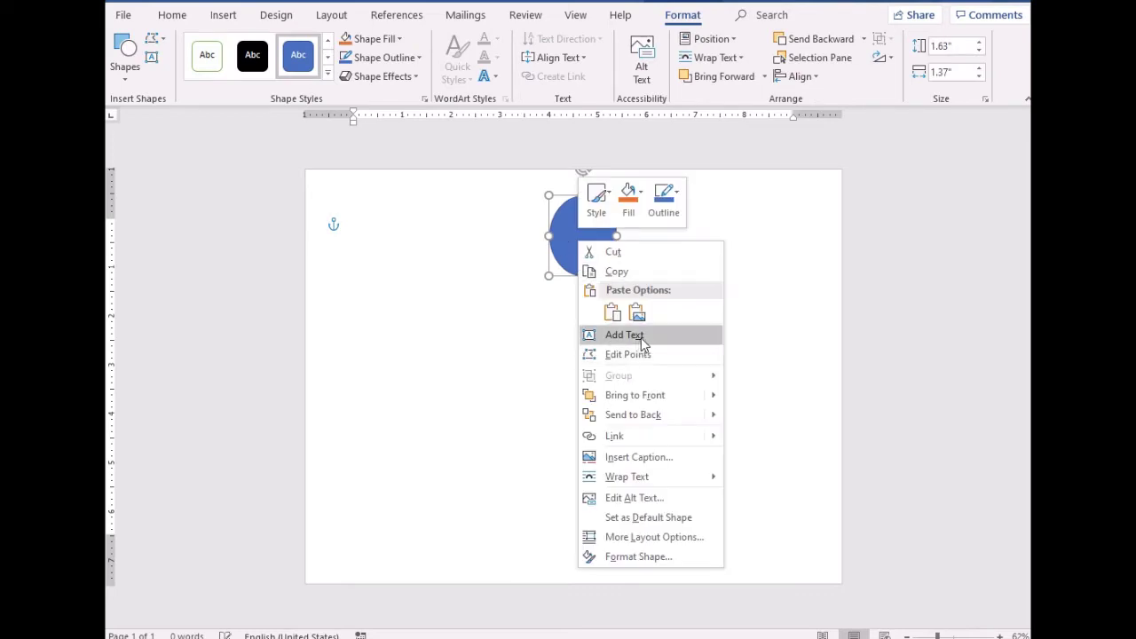
pyautogui.click(648, 336)
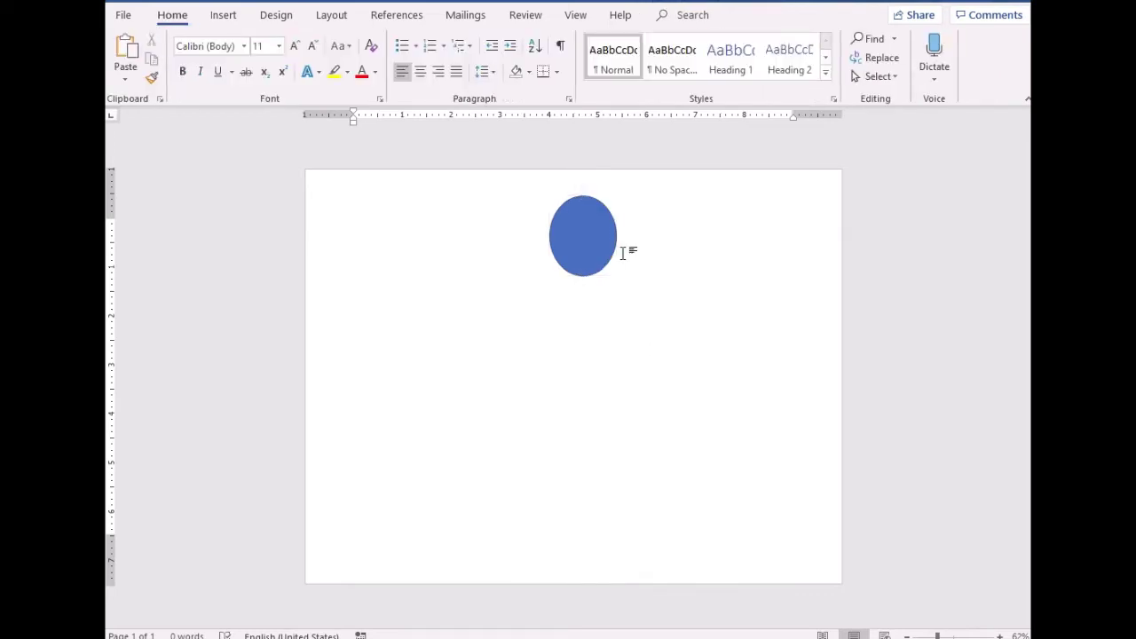
pyautogui.click(586, 231)
pyautogui.rightClick(598, 212)
pyautogui.click(597, 209)
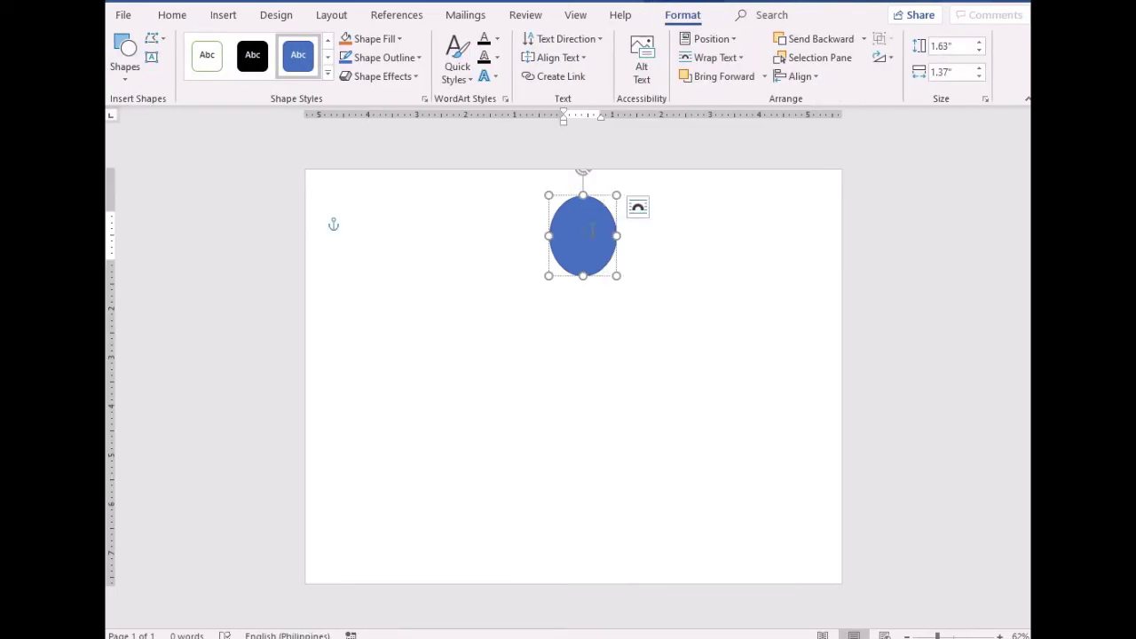
pyautogui.write('Abc')
pyautogui.write('ch')
pyautogui.write('ool')
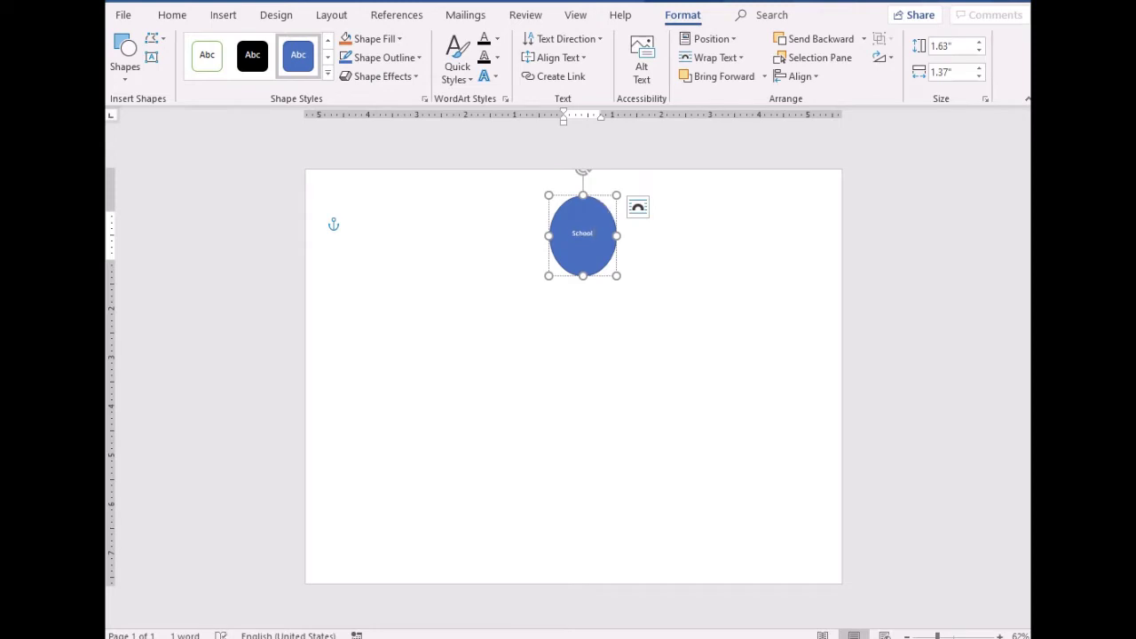
pyautogui.write(' Logo')
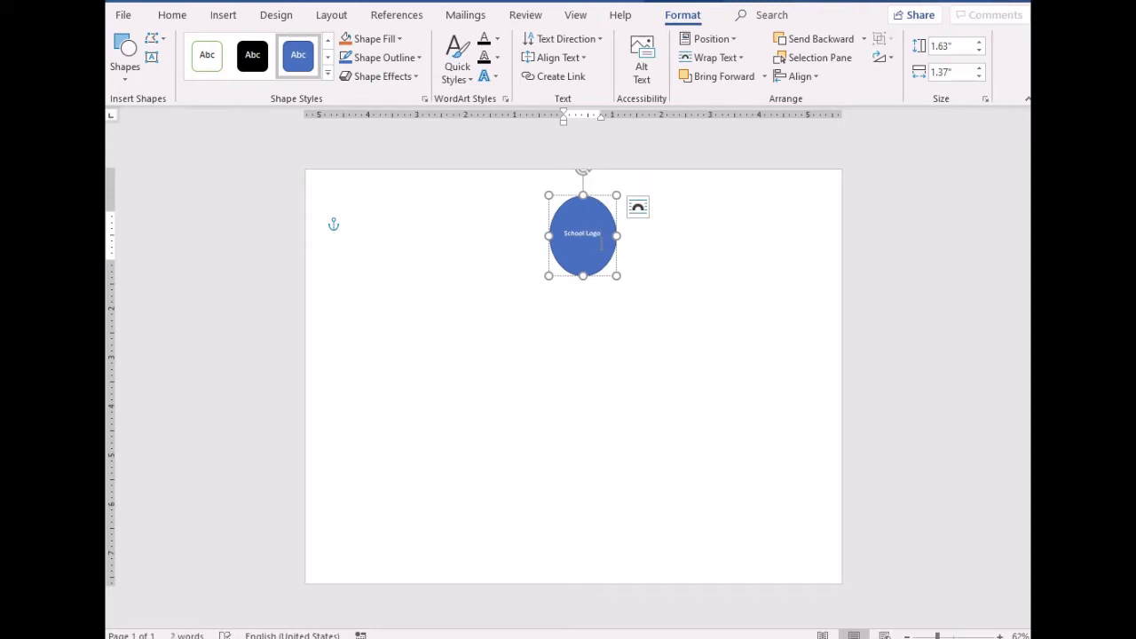
# Grow the School Logo text one size, zoom to 100%, and add a blank line
pyautogui.tripleClick(600, 232)
pyautogui.click(172, 15)
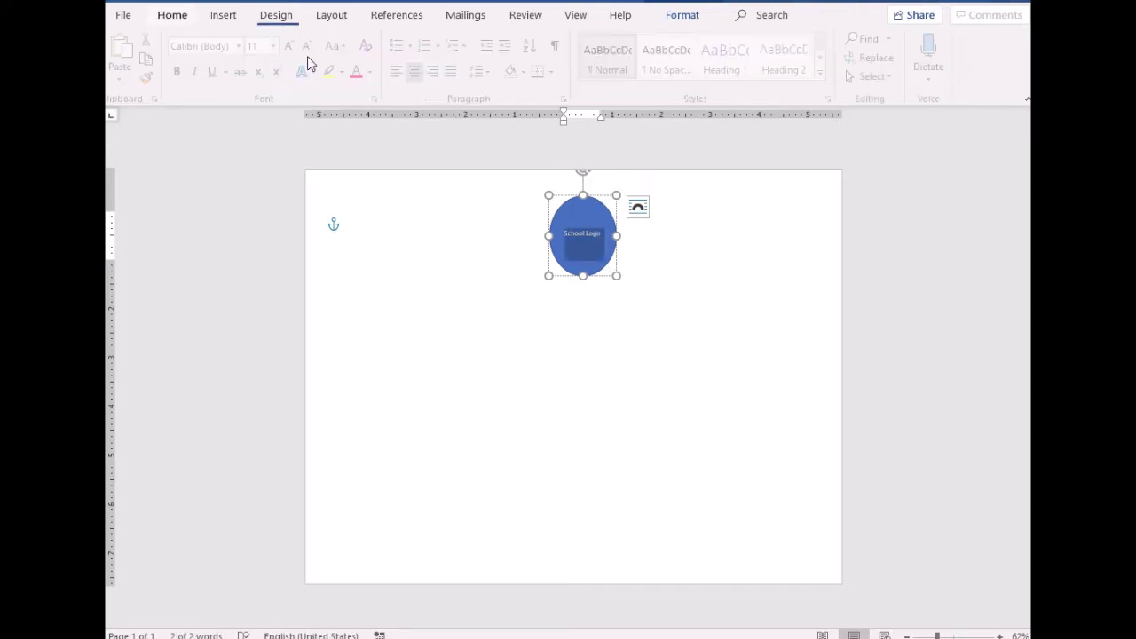
pyautogui.click(296, 46)
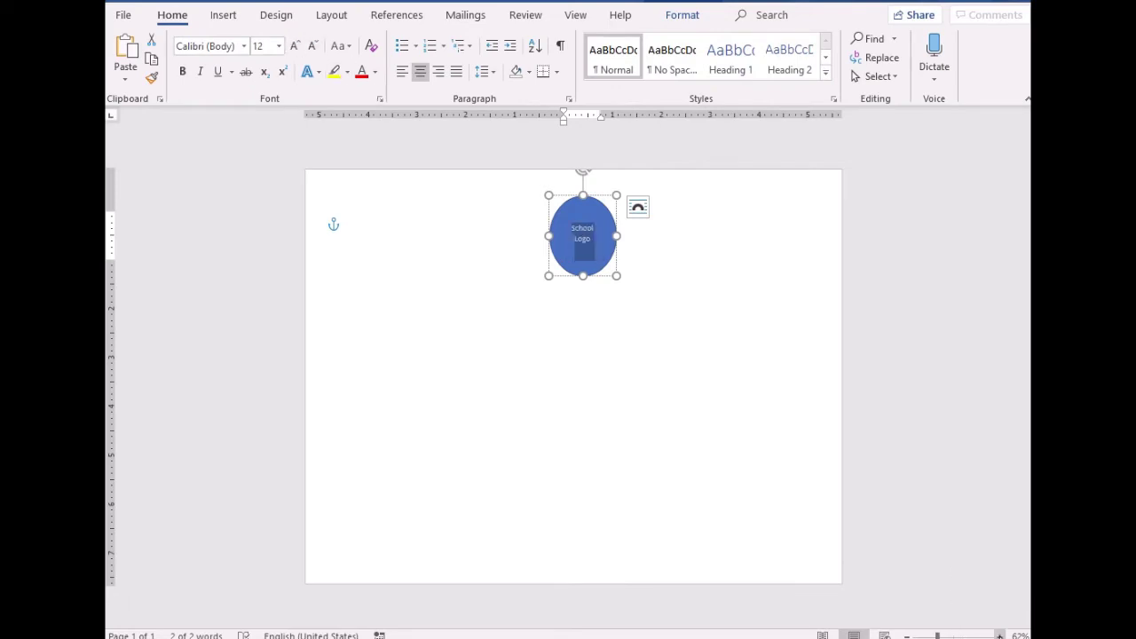
pyautogui.click(999, 635)
pyautogui.click(1000, 636)
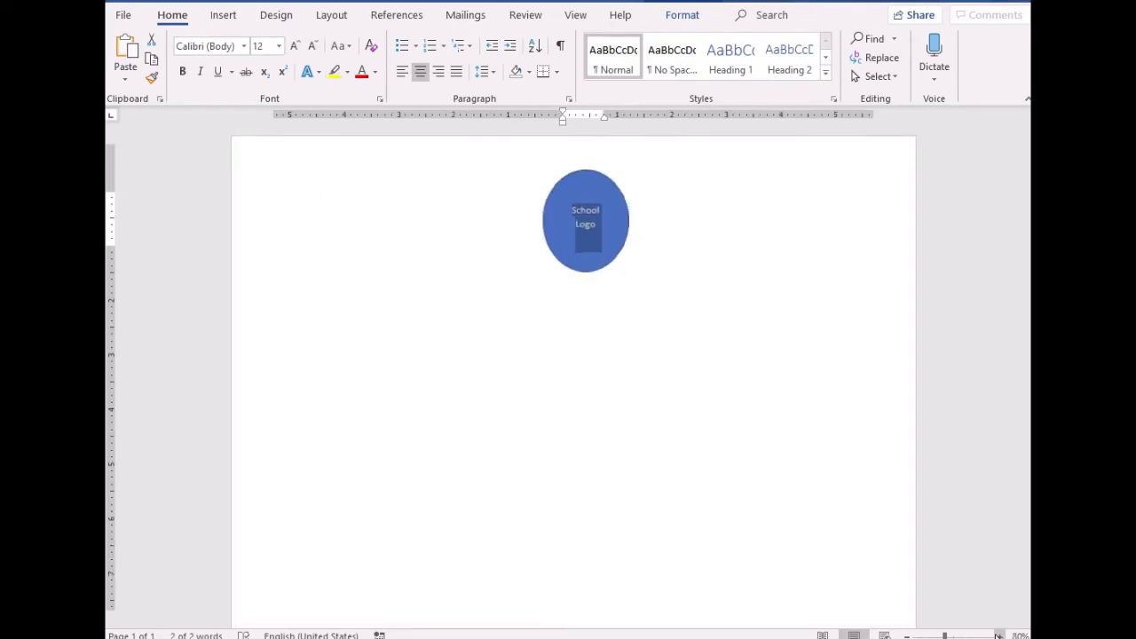
pyautogui.click(568, 279)
pyautogui.click(999, 636)
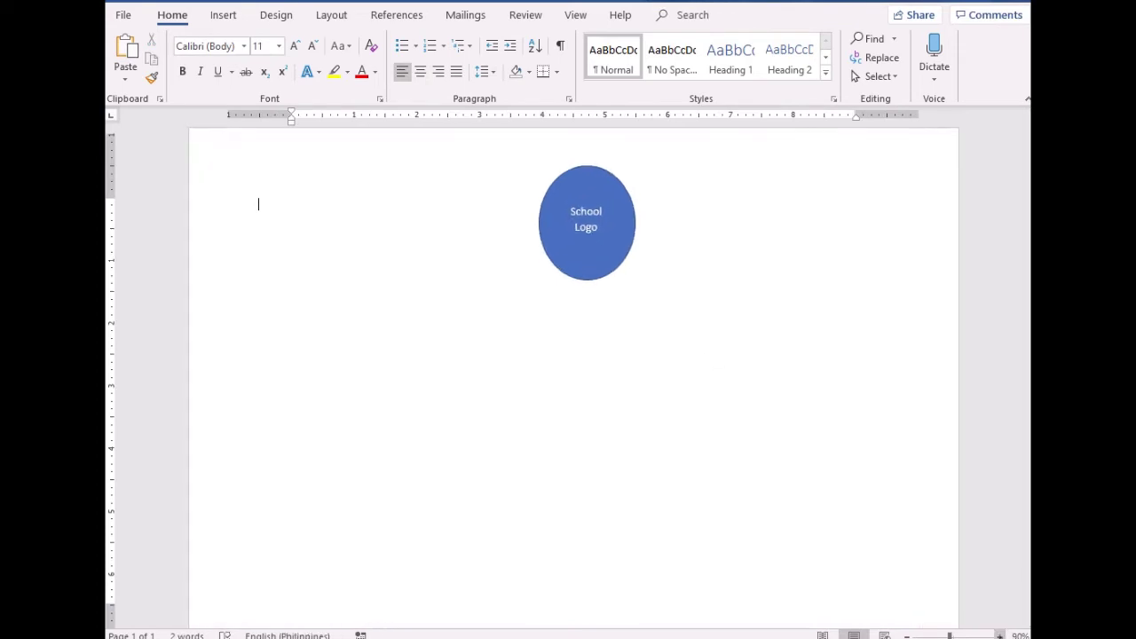
pyautogui.click(1000, 636)
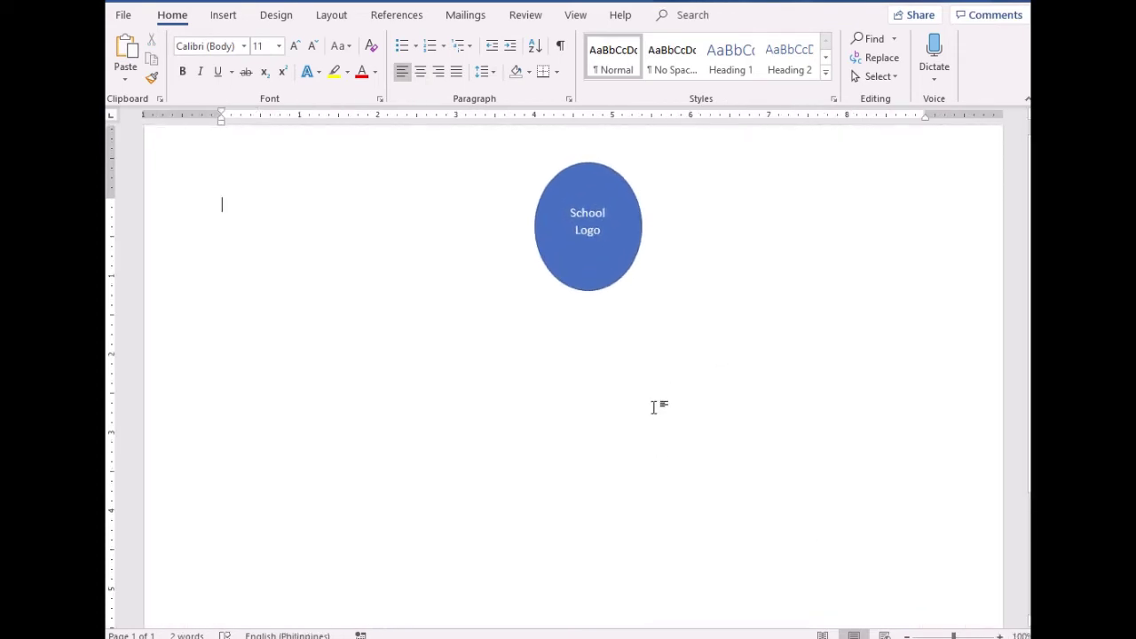
pyautogui.press('Return')
pyautogui.press('Return')
pyautogui.press('Return')
pyautogui.press('Return')
pyautogui.press('Return')
# Set the oval to Behind Text and move it to the page's top centre
pyautogui.click(630, 327)
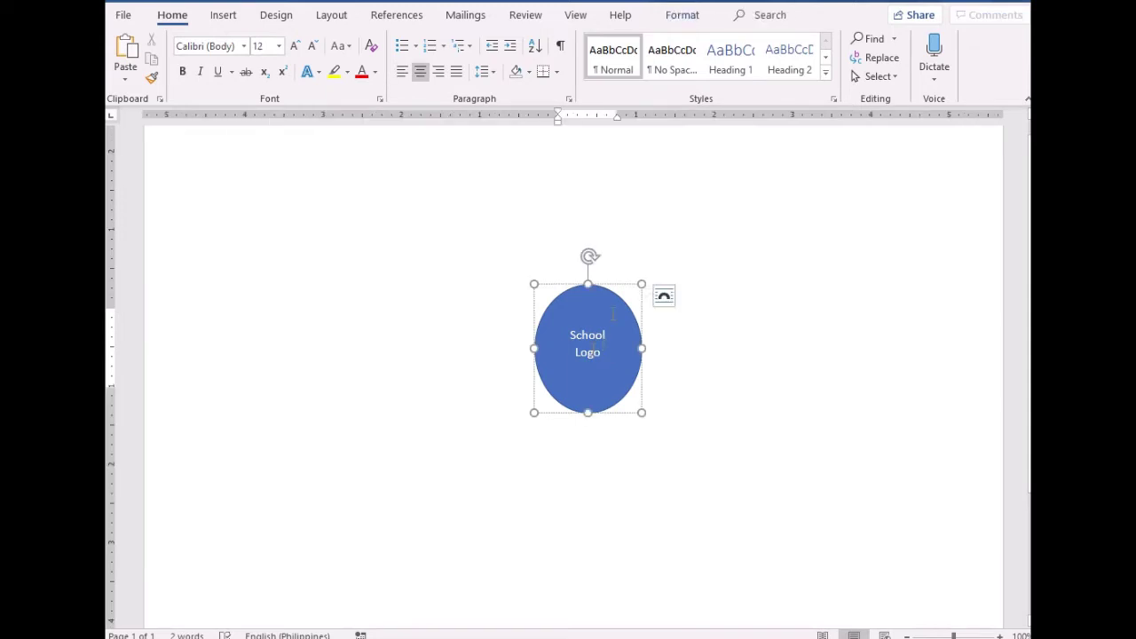
pyautogui.rightClick(636, 330)
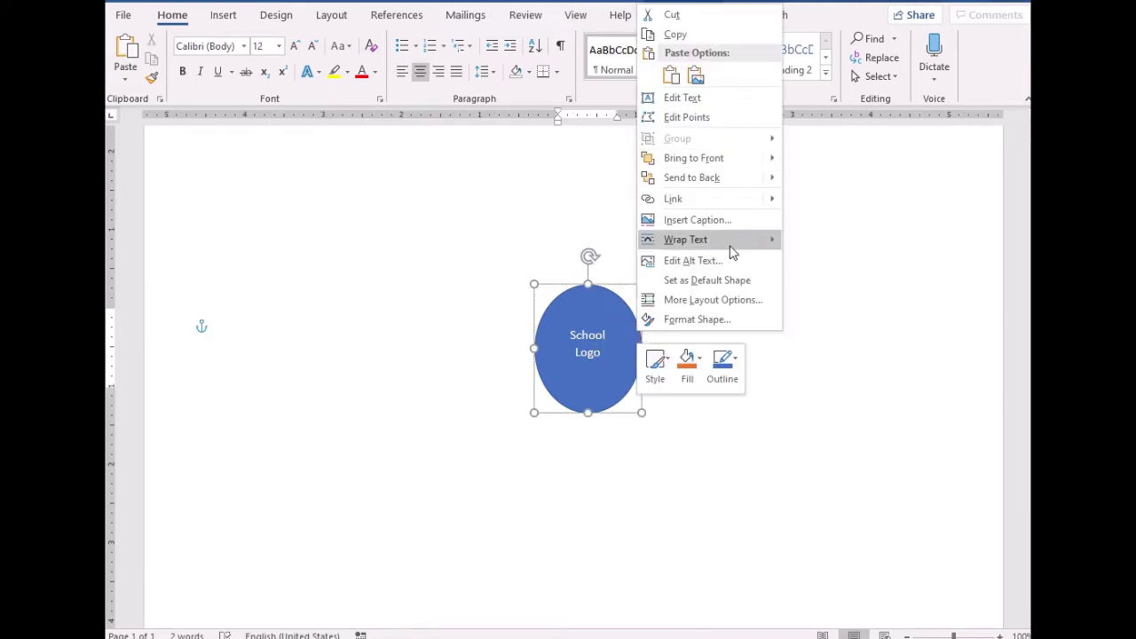
pyautogui.moveTo(733, 249)
pyautogui.click(848, 349)
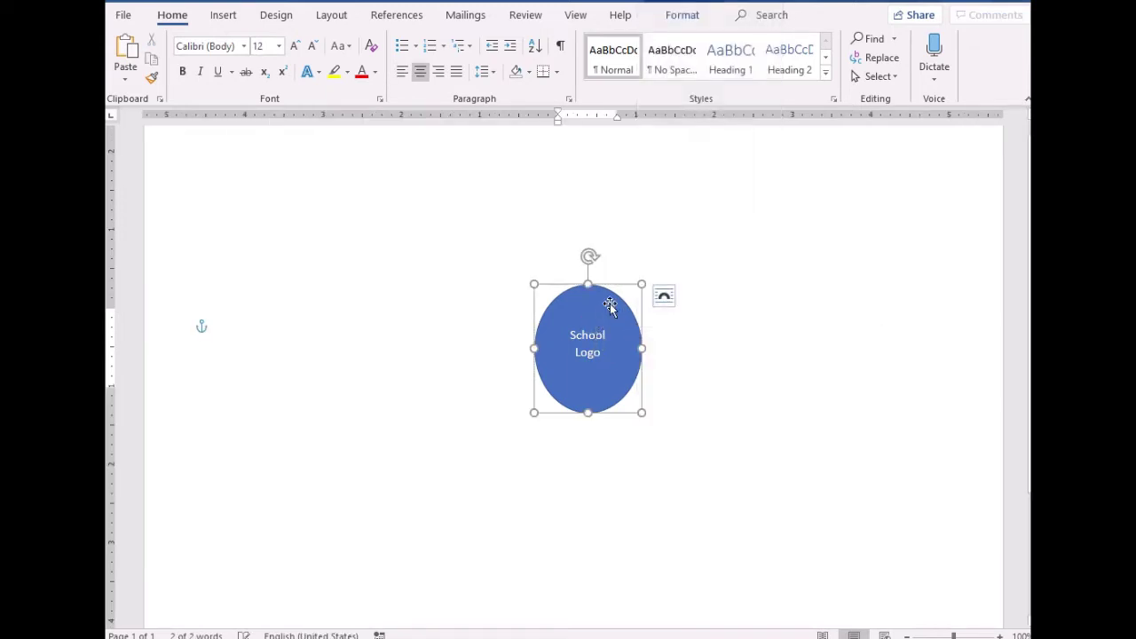
pyautogui.moveTo(609, 263); pyautogui.dragTo(615, 197)
pyautogui.scroll(1, 611, 177)
pyautogui.click(657, 321)
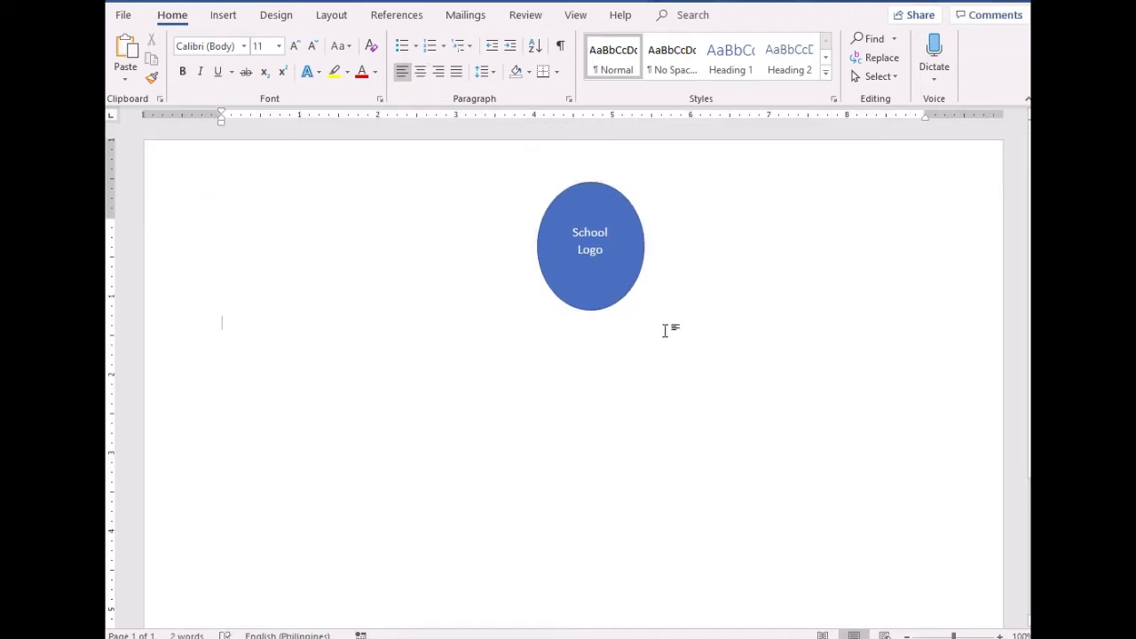
# Type 'CERTIFICATE OF RECOGNITION' and 'is hereby awarded to', leaving a blank line for the name
pyautogui.press('Return')
pyautogui.write('CERT')
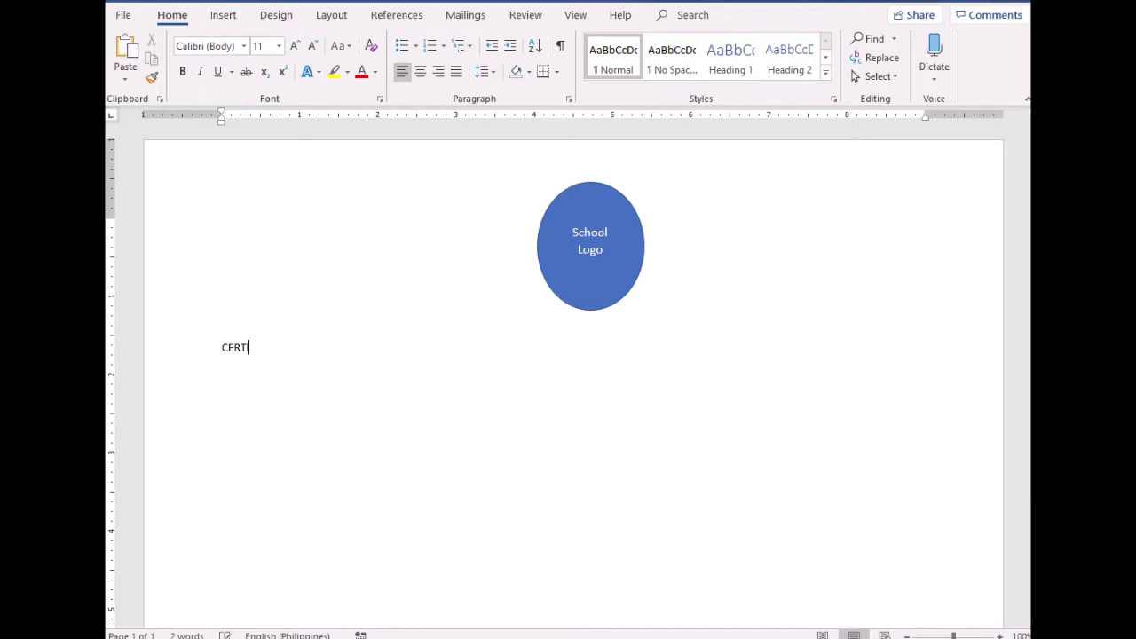
pyautogui.write('IFICATE OF REC OGNITION')
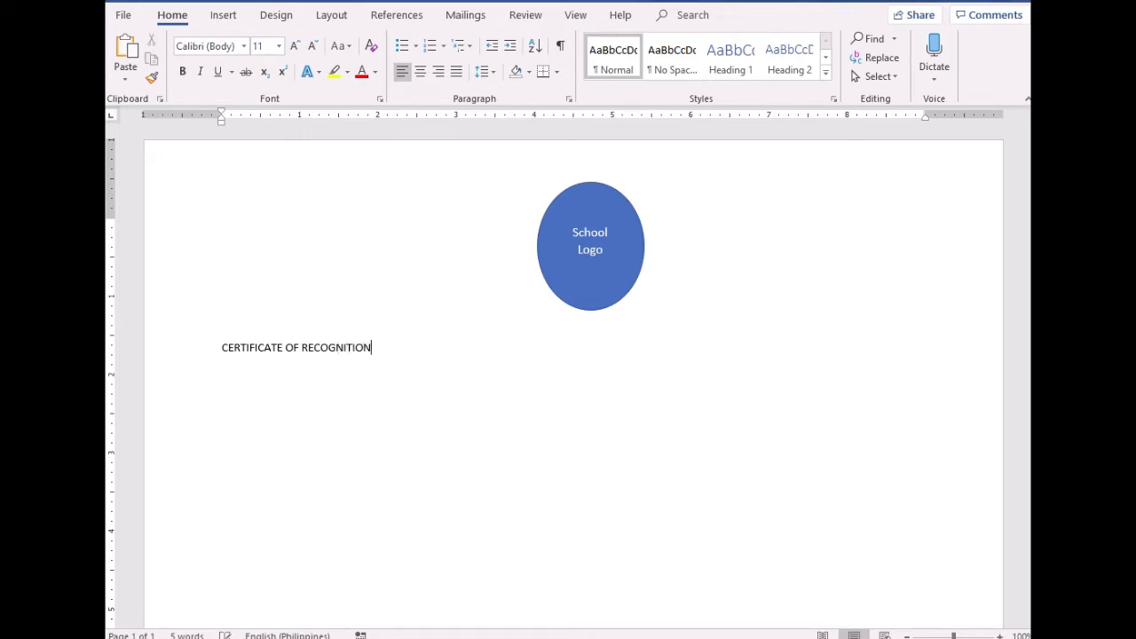
pyautogui.write('is hereby awarded to')
pyautogui.press('Return')
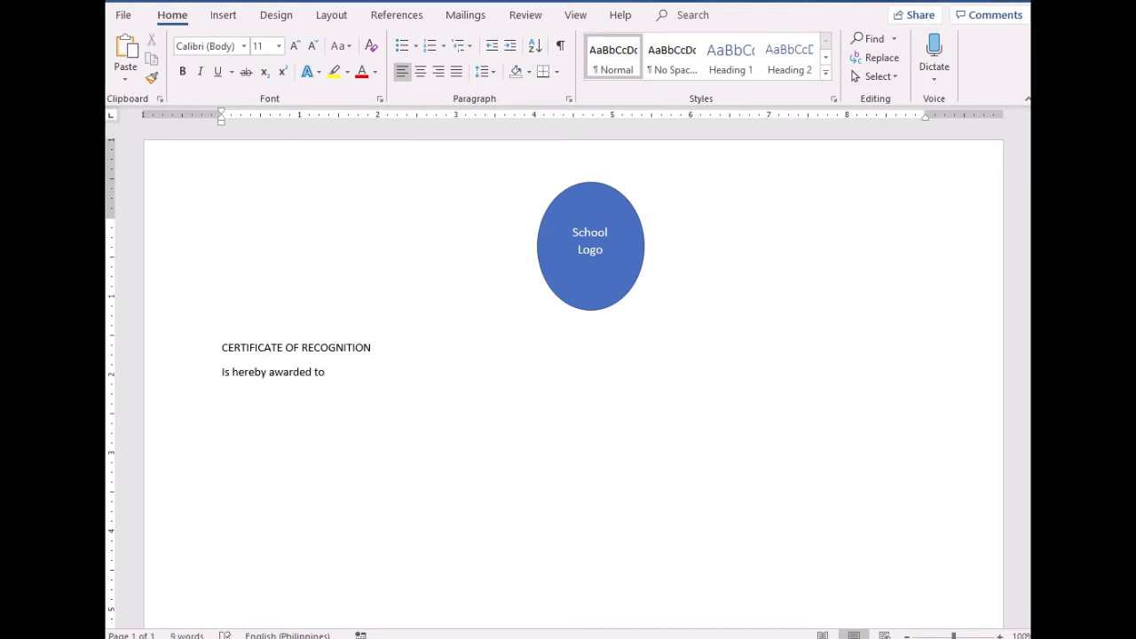
pyautogui.press('Return')
pyautogui.press('Return')
# Type 'WITH HONORS' and the citation ending 'contributed in the progress of the school.'
pyautogui.write('WITH HO')
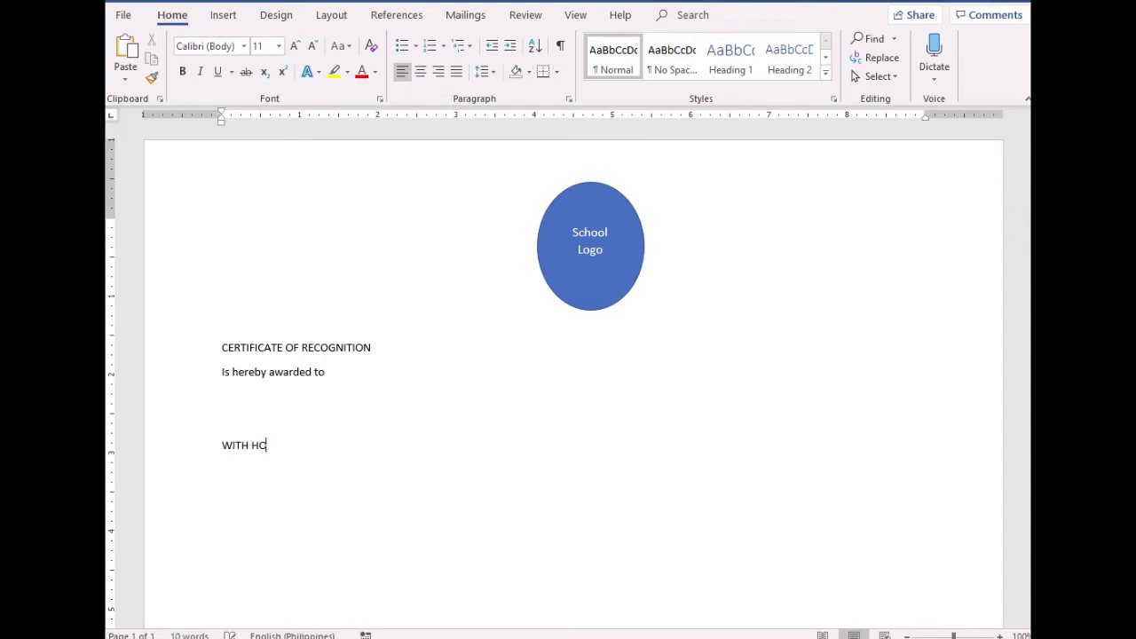
pyautogui.write('NORS')
pyautogui.write('Fo')
pyautogui.write('r his')
pyautogui.write('/her invaluable')
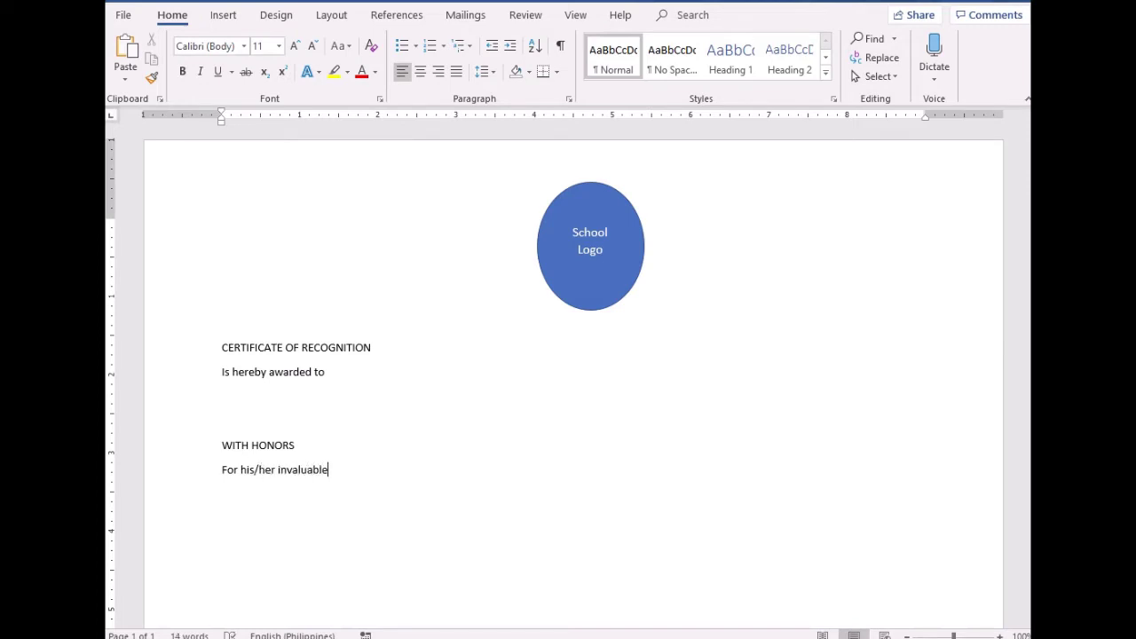
pyautogui.write(' and oustanding accomplis')
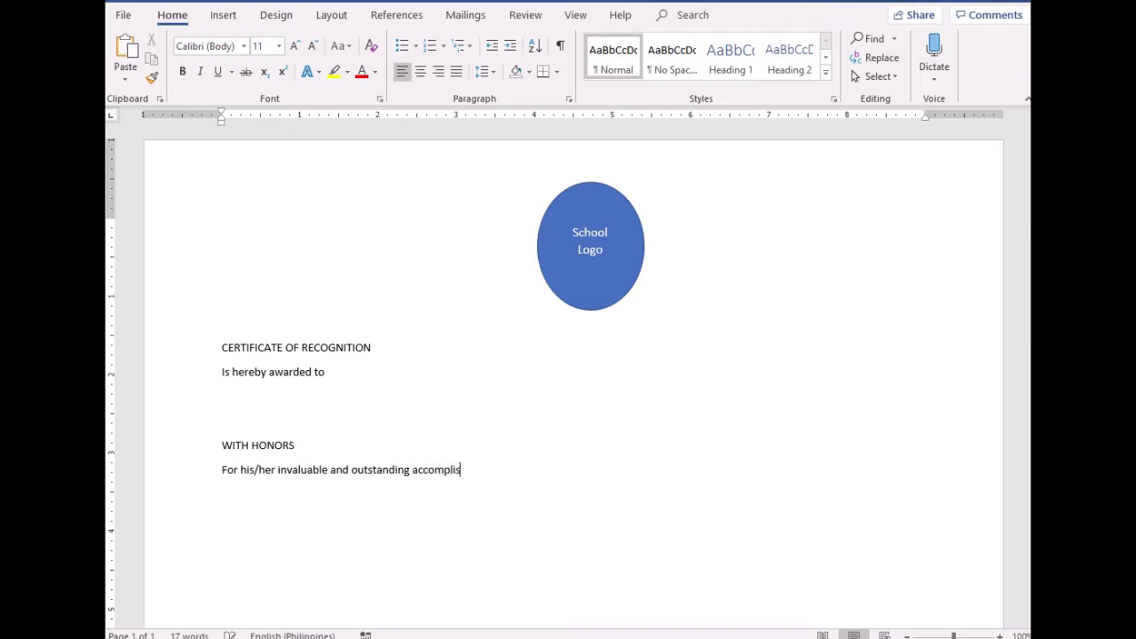
pyautogui.write('hmeny')
pyautogui.write('s wwhi')
pyautogui.press('BackSpace')
pyautogui.press('BackSpace')
pyautogui.write('ch')
pyautogui.write('contributed')
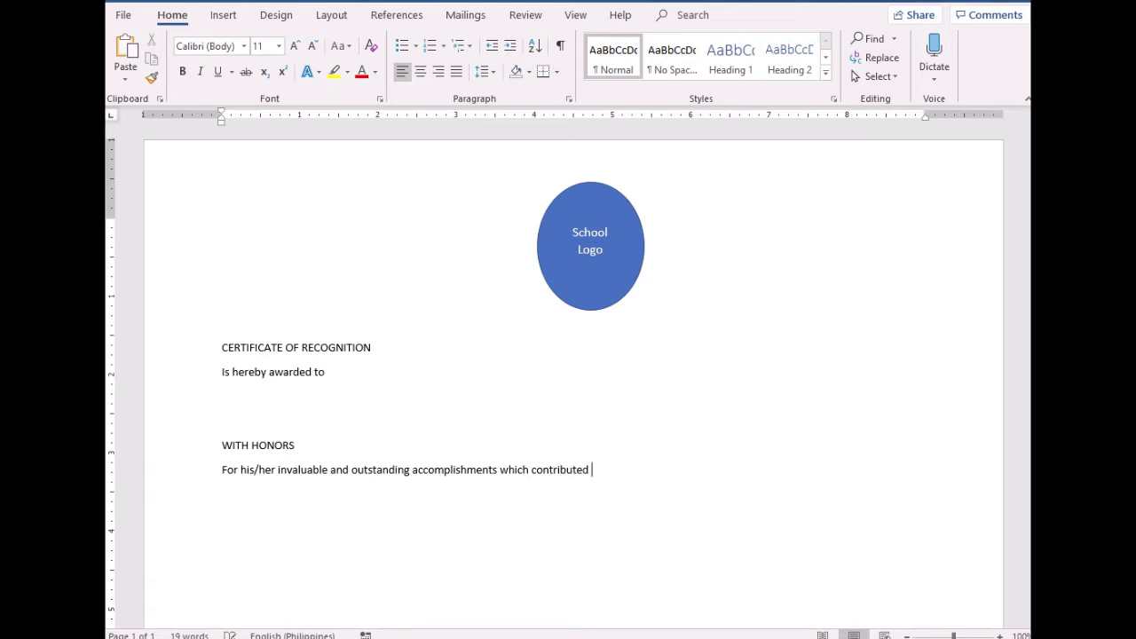
pyautogui.write(' in the progesss of the sc')
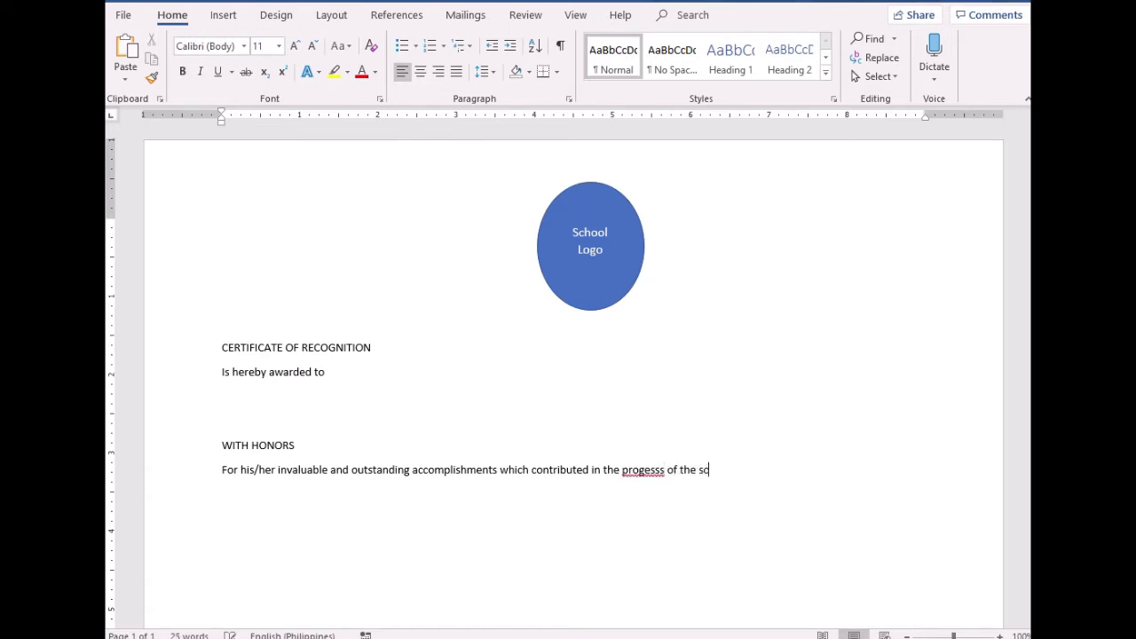
pyautogui.write('hool.')
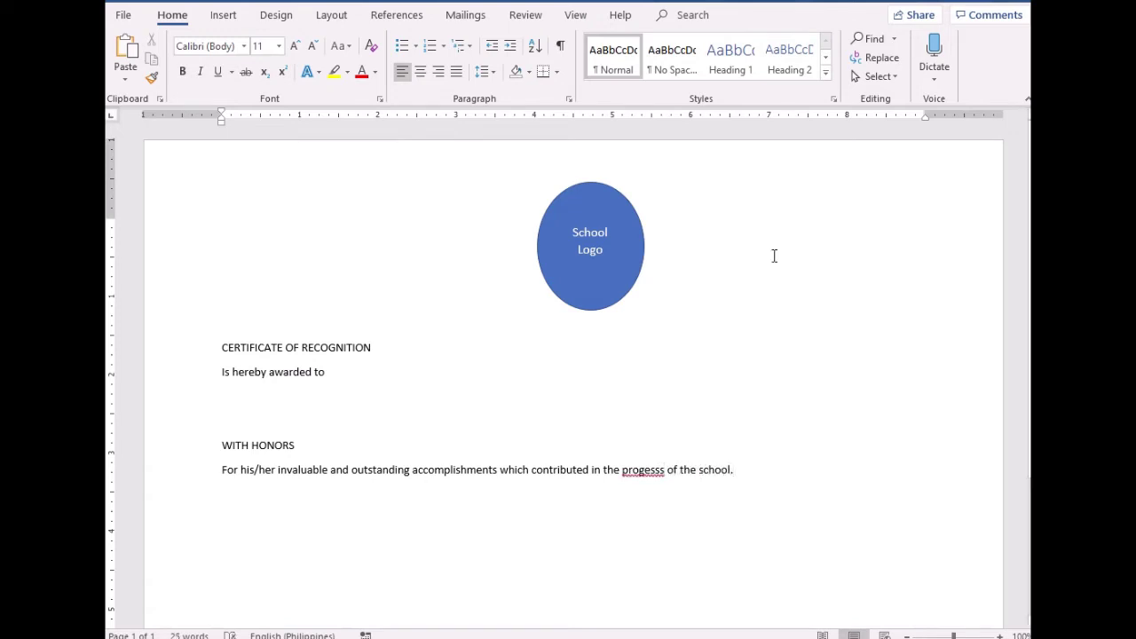
# Correct the misspelt 'progesss' to 'progress' using the spelling suggestions
pyautogui.click(644, 470)
pyautogui.rightClick(658, 470)
pyautogui.click(743, 296)
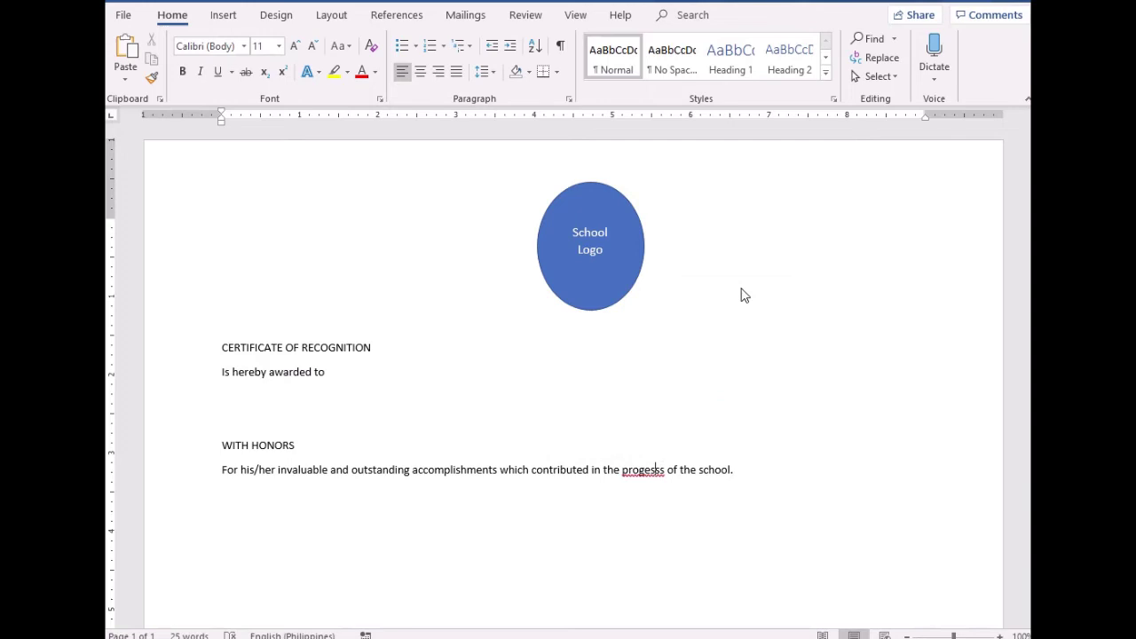
pyautogui.click(767, 471)
# Type the line 'Given this 8th of July in the year of the Lord Two Thousand and Twenty'
pyautogui.press('Return')
pyautogui.write('Given this')
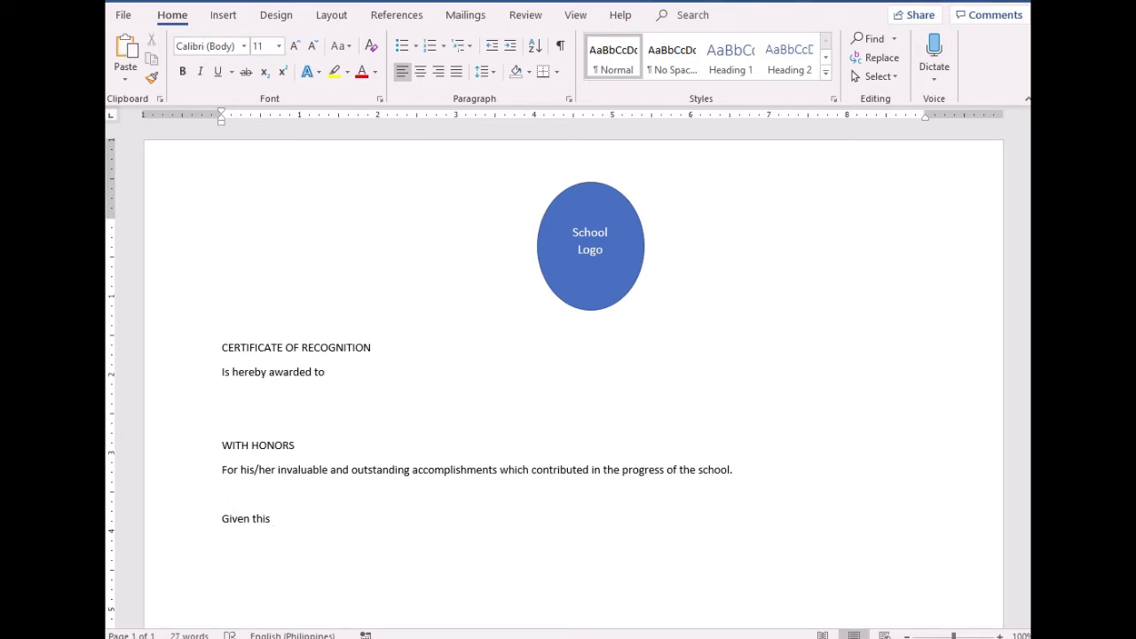
pyautogui.write(' 8th of Julyinte')
pyautogui.press('BackSpace')
pyautogui.press('BackSpace')
pyautogui.press('BackSpace')
pyautogui.write('n the year of the Lord')
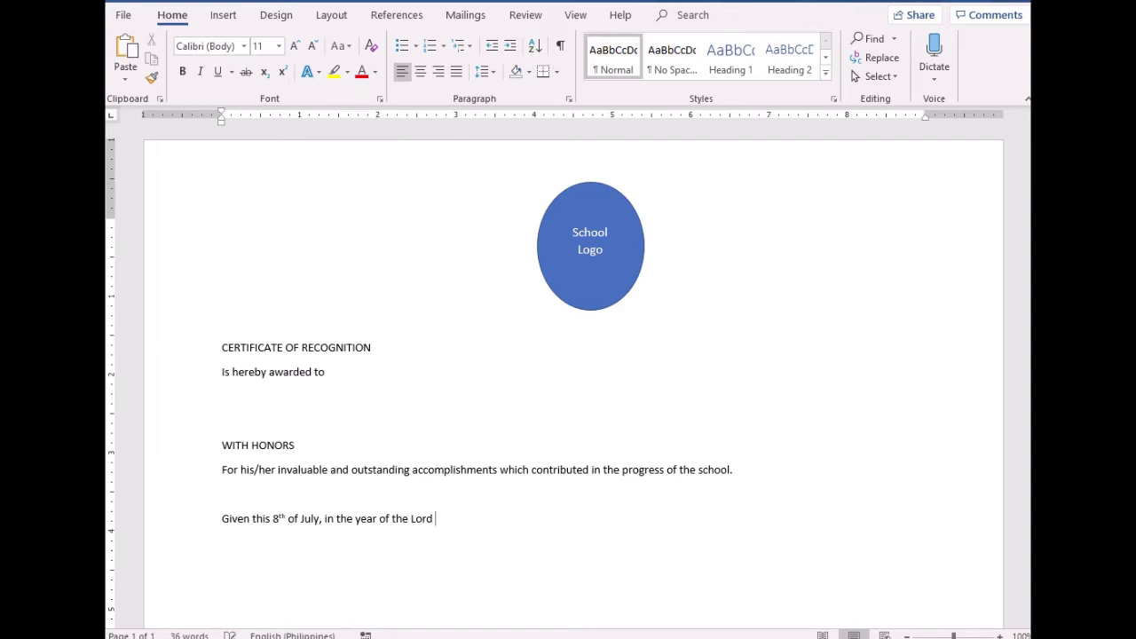
pyautogui.write(' Two Thousand and Twen')
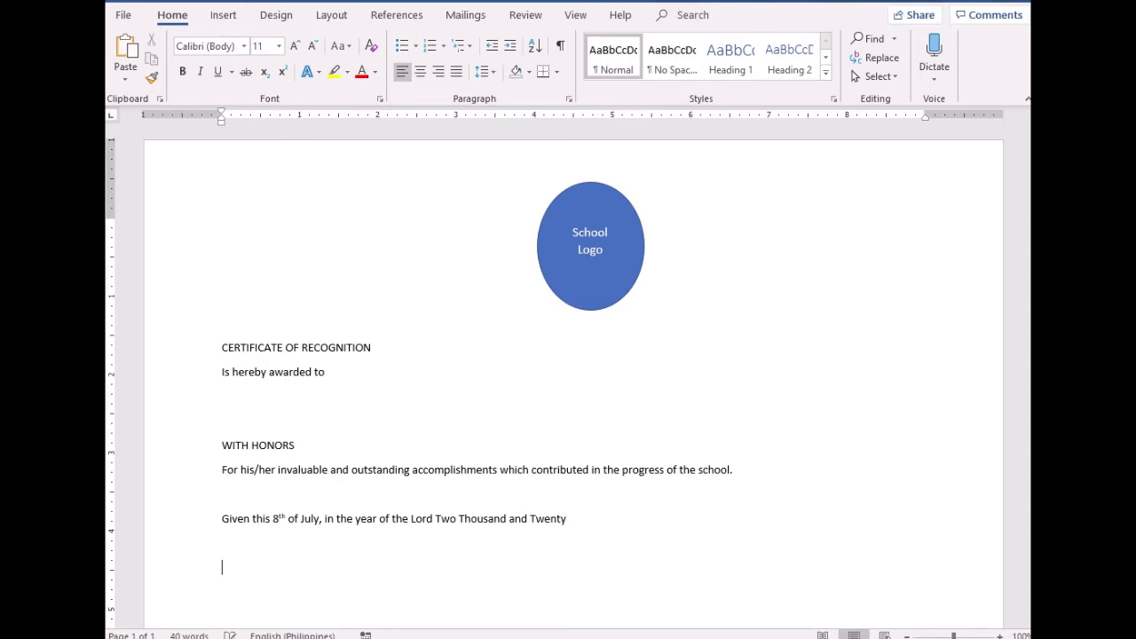
pyautogui.write('ty')
# Add the class adviser's name with 'CLASS ADVISER' on the line below
pyautogui.press('Return')
pyautogui.press('Return')
pyautogui.write('m')
pyautogui.press('BackSpace')
pyautogui.write('M')
pyautogui.write("A'AM ERLY")
pyautogui.write('SS A')
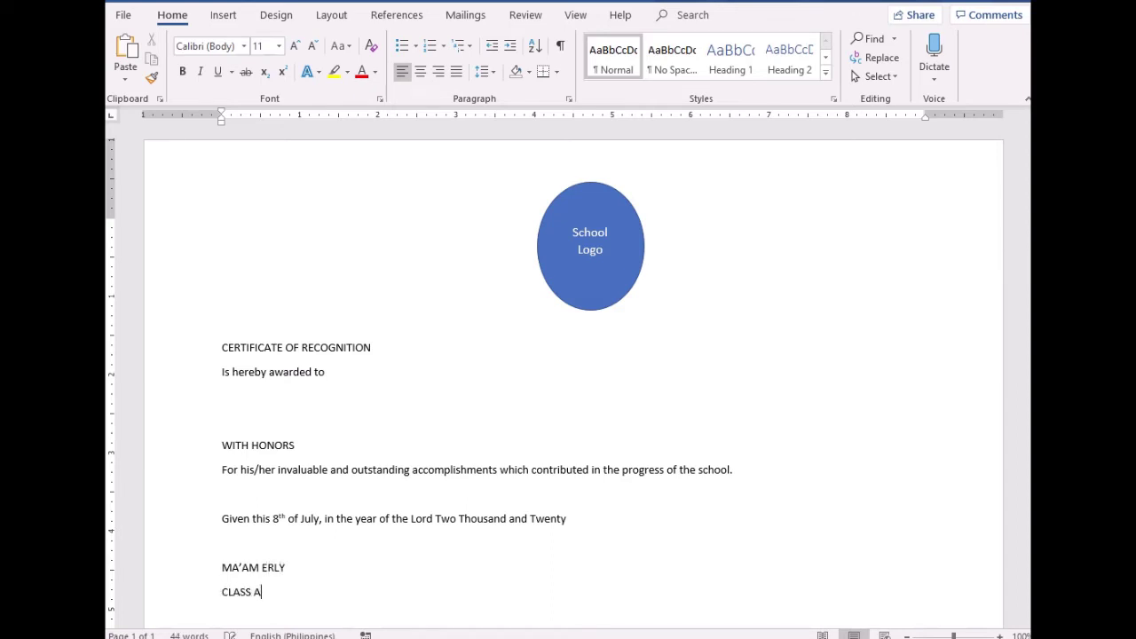
pyautogui.write('B')
pyautogui.press('BackSpace')
pyautogui.write('DVISER')
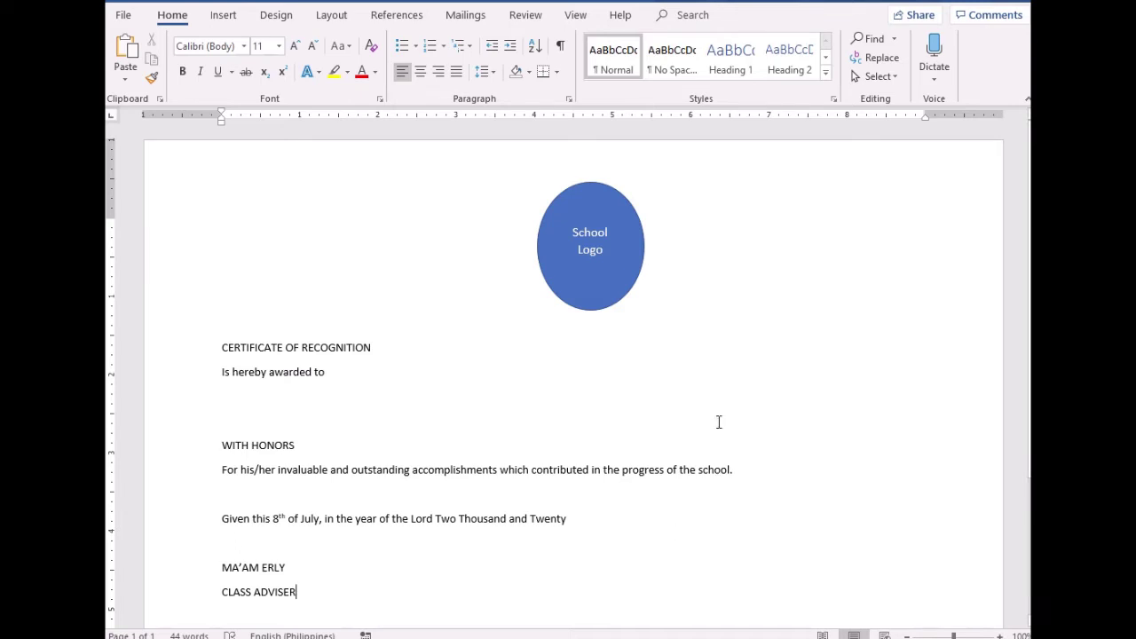
# Select all the certificate text and centre it
pyautogui.moveTo(305, 447); pyautogui.dragTo(217, 448)
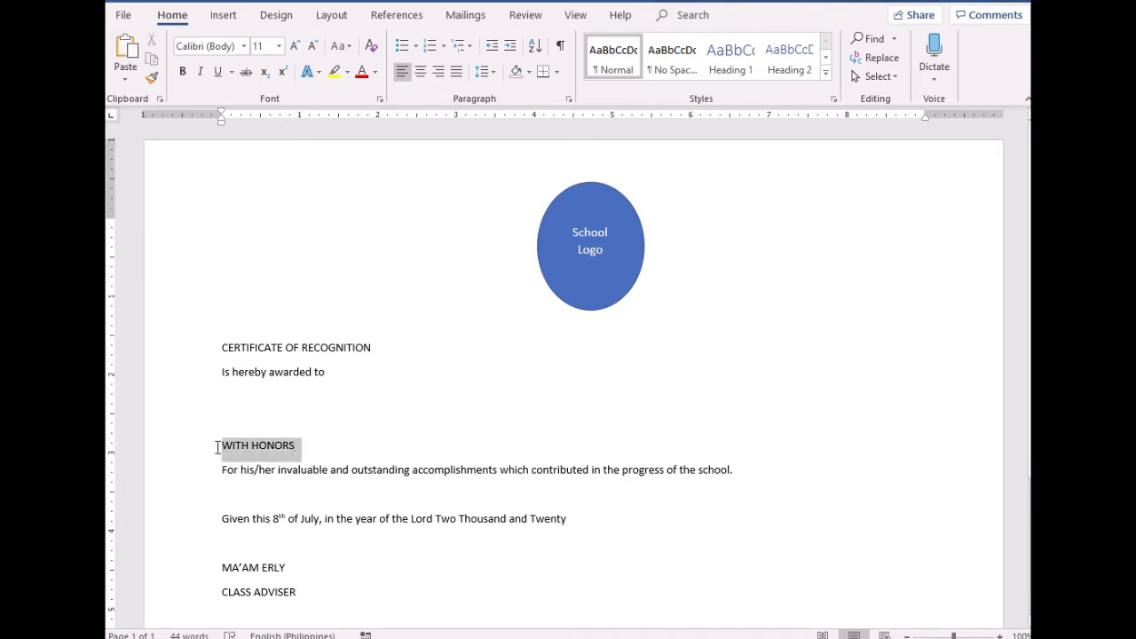
pyautogui.moveTo(307, 447); pyautogui.dragTo(211, 445)
pyautogui.click(320, 469)
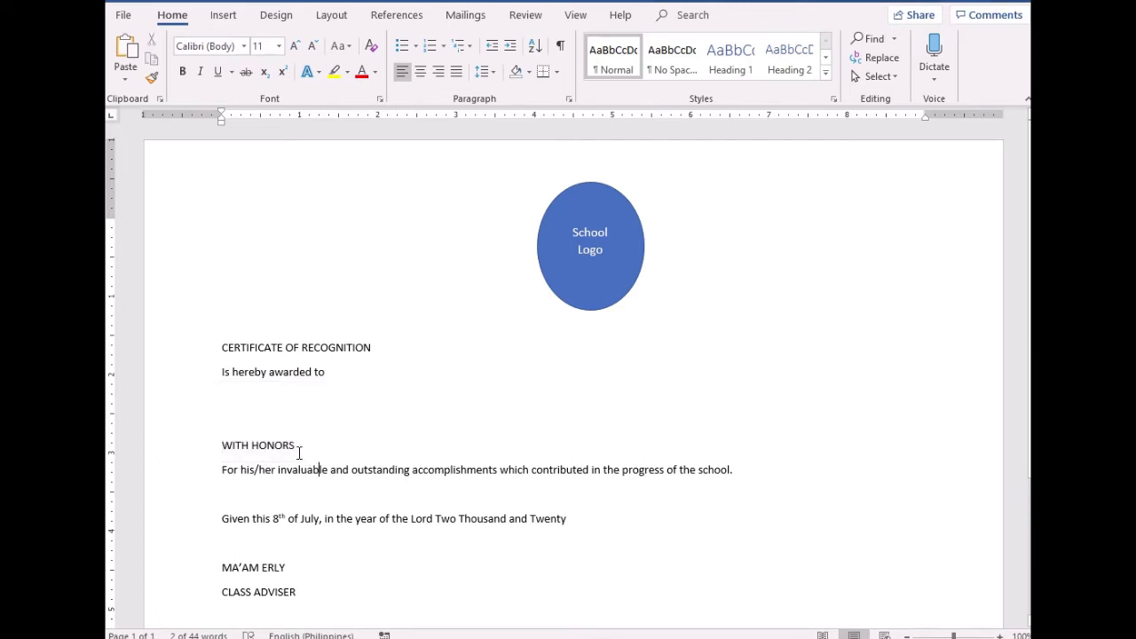
pyautogui.moveTo(299, 453); pyautogui.dragTo(168, 449)
pyautogui.click(309, 493)
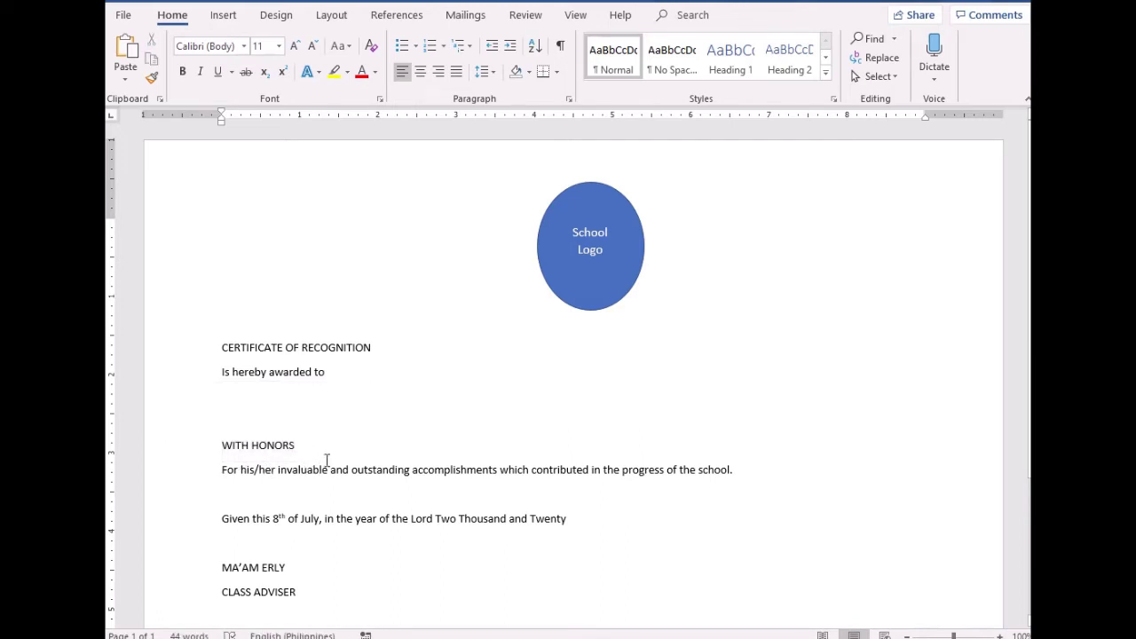
pyautogui.moveTo(302, 447); pyautogui.dragTo(213, 449)
pyautogui.hotkey('ctrl', 'a')
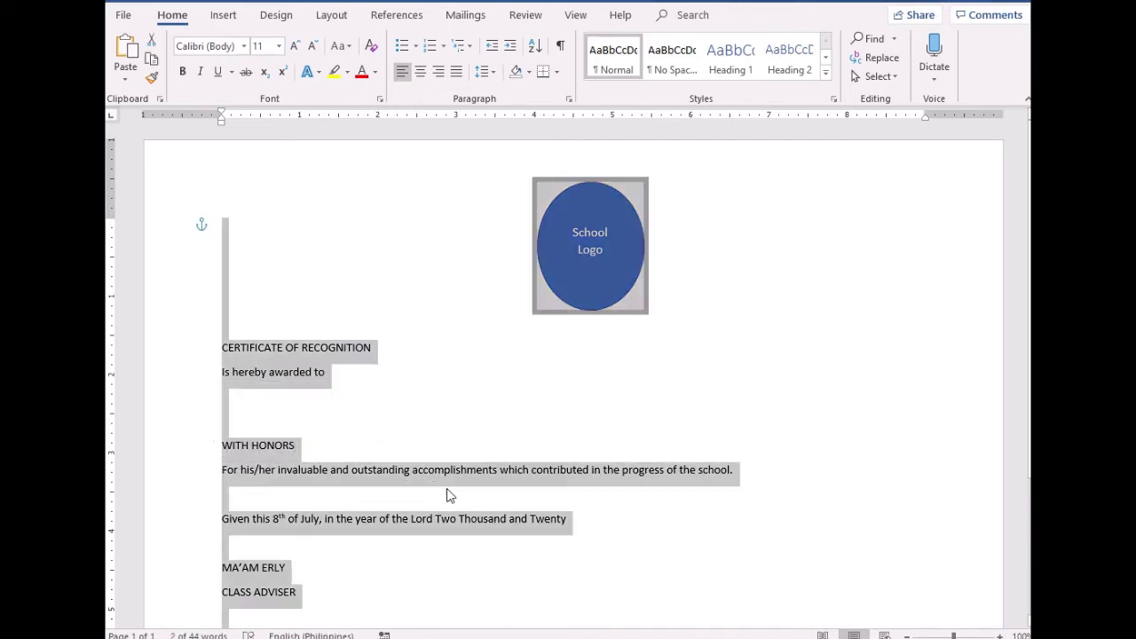
pyautogui.click(421, 72)
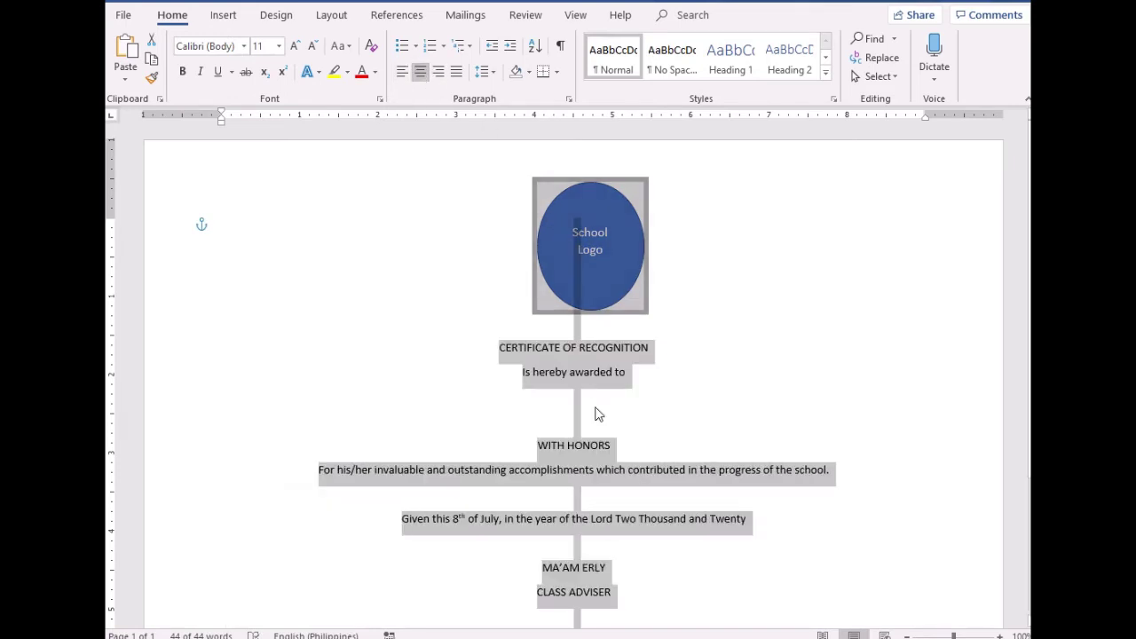
# Set the title in Arial Rounded MT Bold and enlarge it three sizes
pyautogui.moveTo(659, 347); pyautogui.dragTo(484, 347)
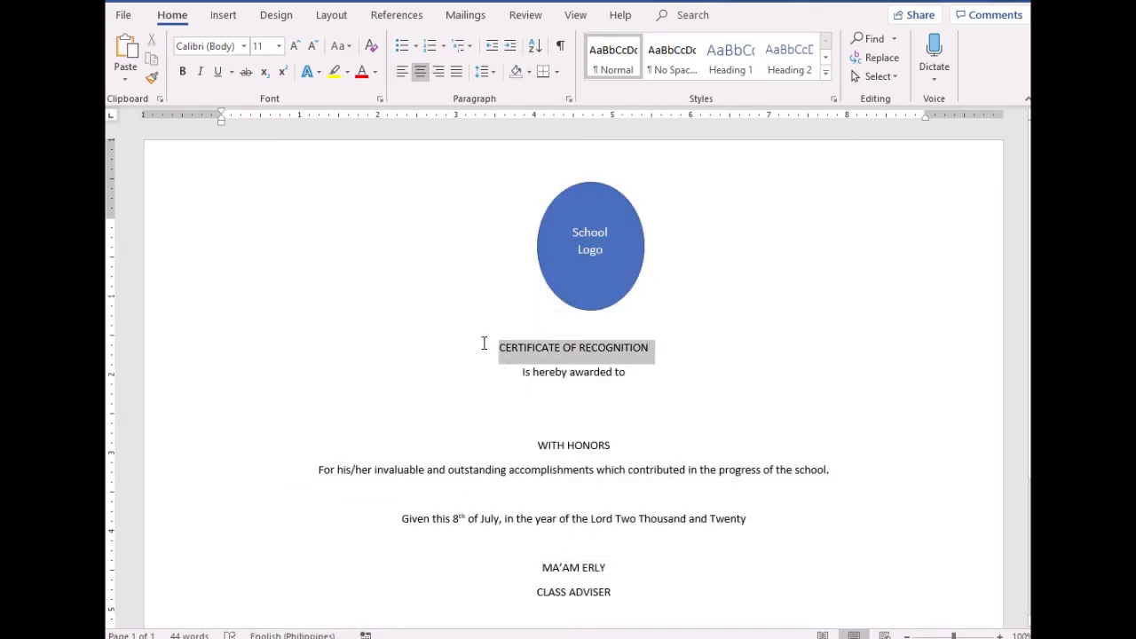
pyautogui.click(245, 47)
pyautogui.click(249, 143)
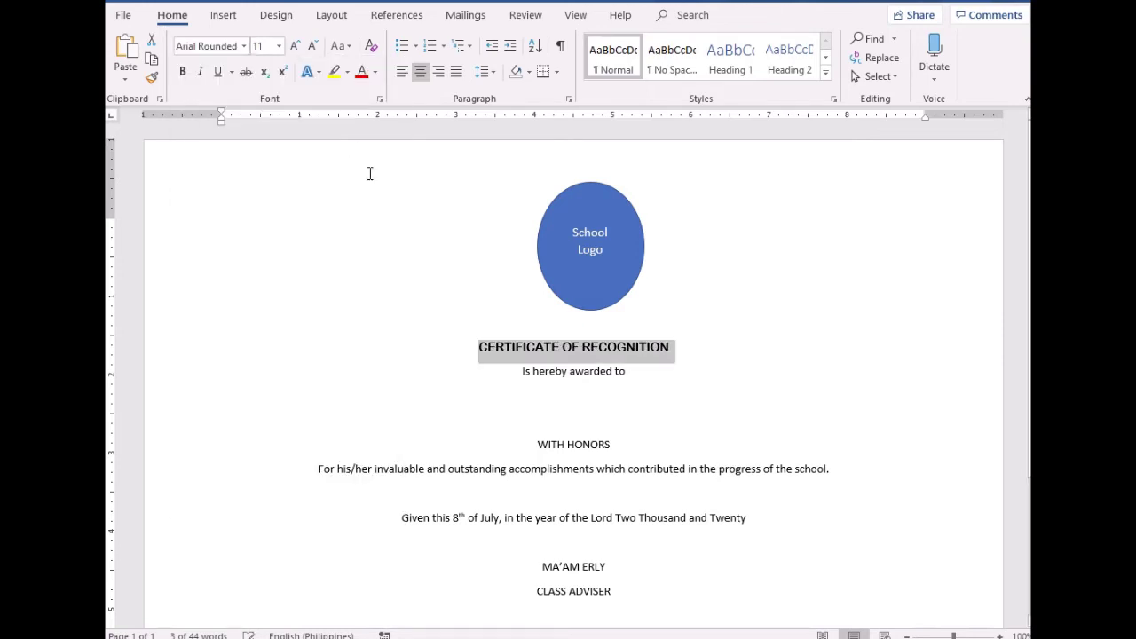
pyautogui.click(299, 49)
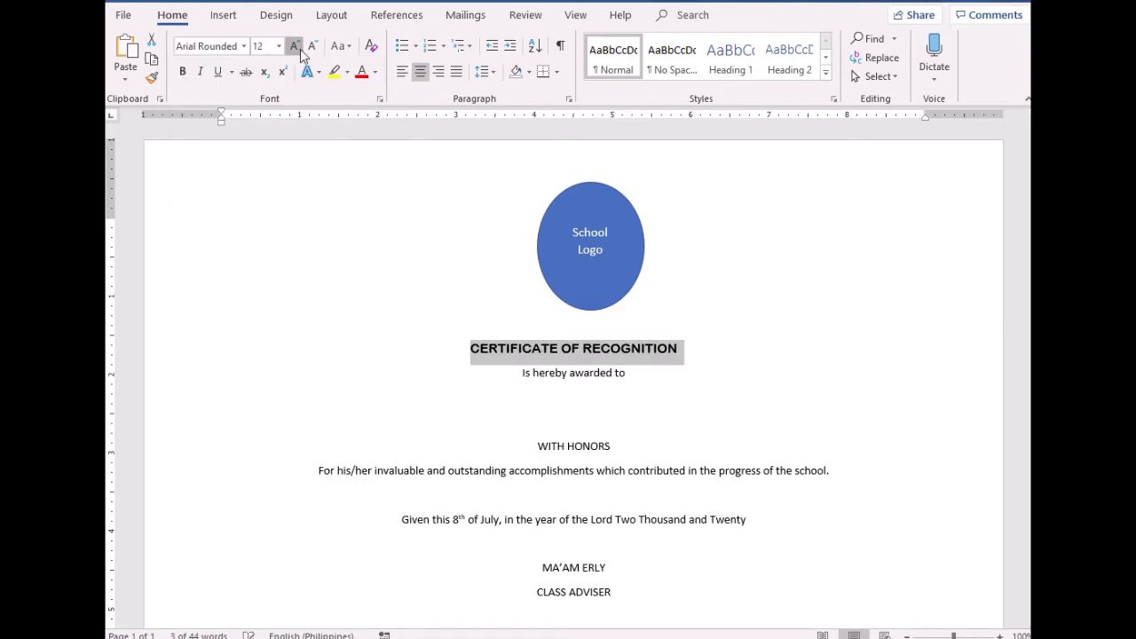
pyautogui.click(299, 49)
pyautogui.click(299, 48)
pyautogui.click(300, 49)
pyautogui.click(299, 48)
pyautogui.click(601, 417)
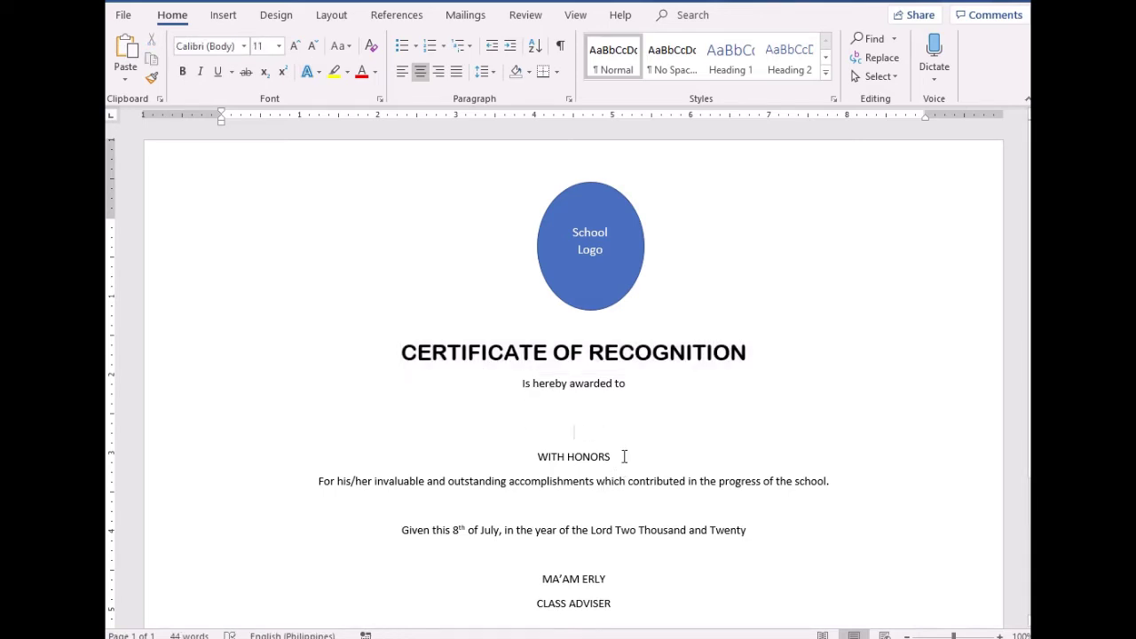
# Set the WITH HONORS line to 18 pt
pyautogui.moveTo(624, 455); pyautogui.dragTo(507, 458)
pyautogui.click(262, 46)
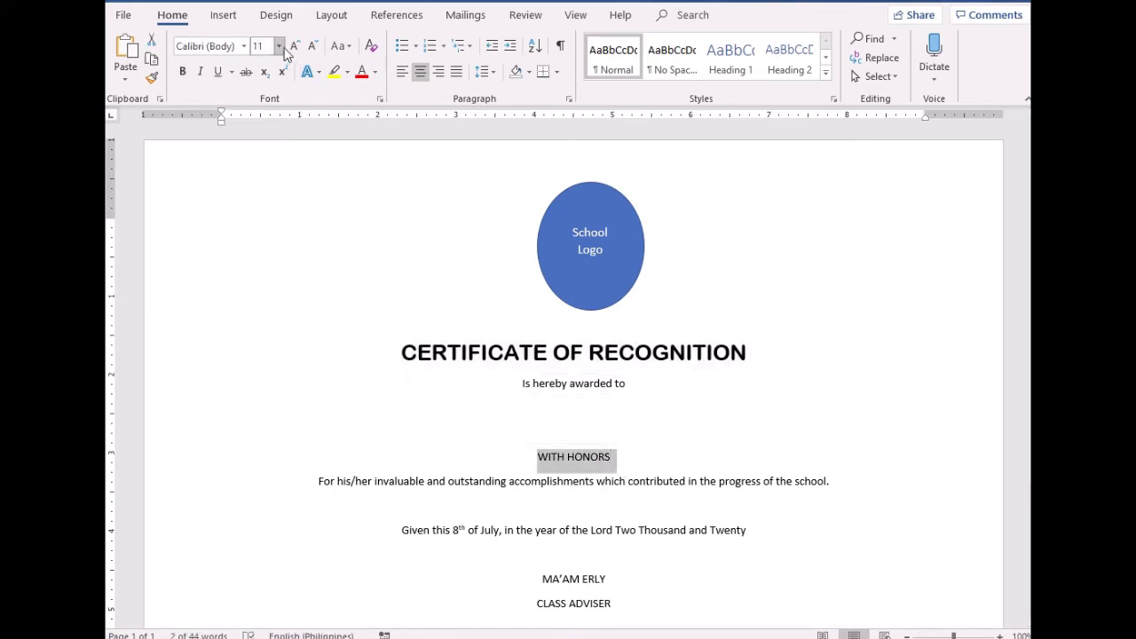
pyautogui.write('18')
pyautogui.press('Return')
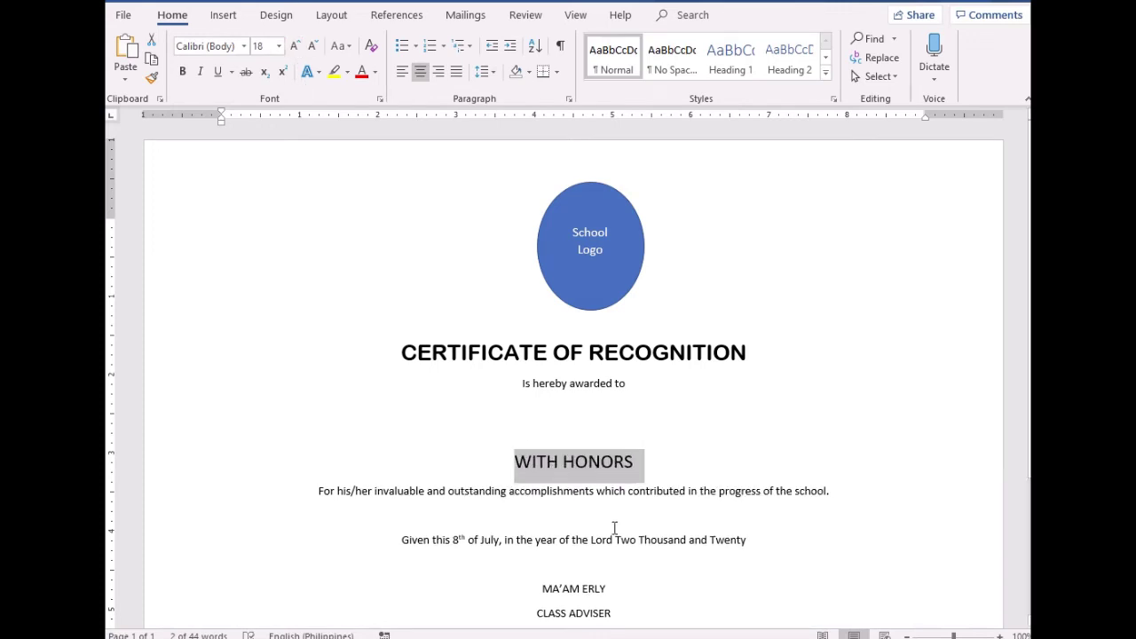
# Bold the whole document and add an empty line below 'is hereby awarded to'
pyautogui.hotkey('ctrl', 'a')
pyautogui.click(182, 72)
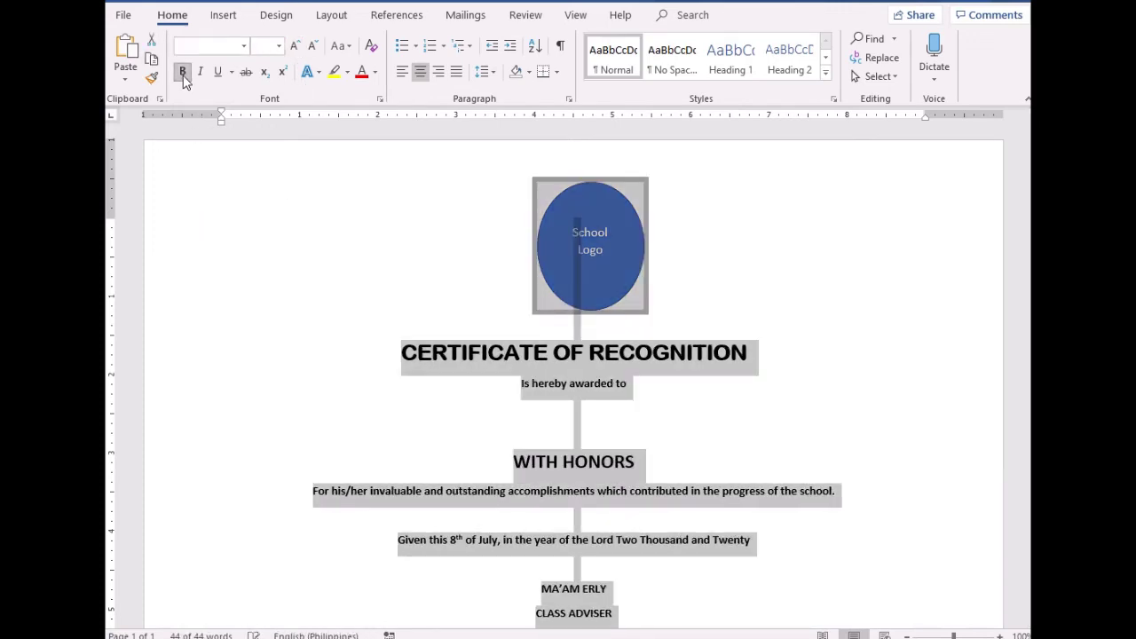
pyautogui.click(655, 524)
pyautogui.scroll(-5, 649, 510)
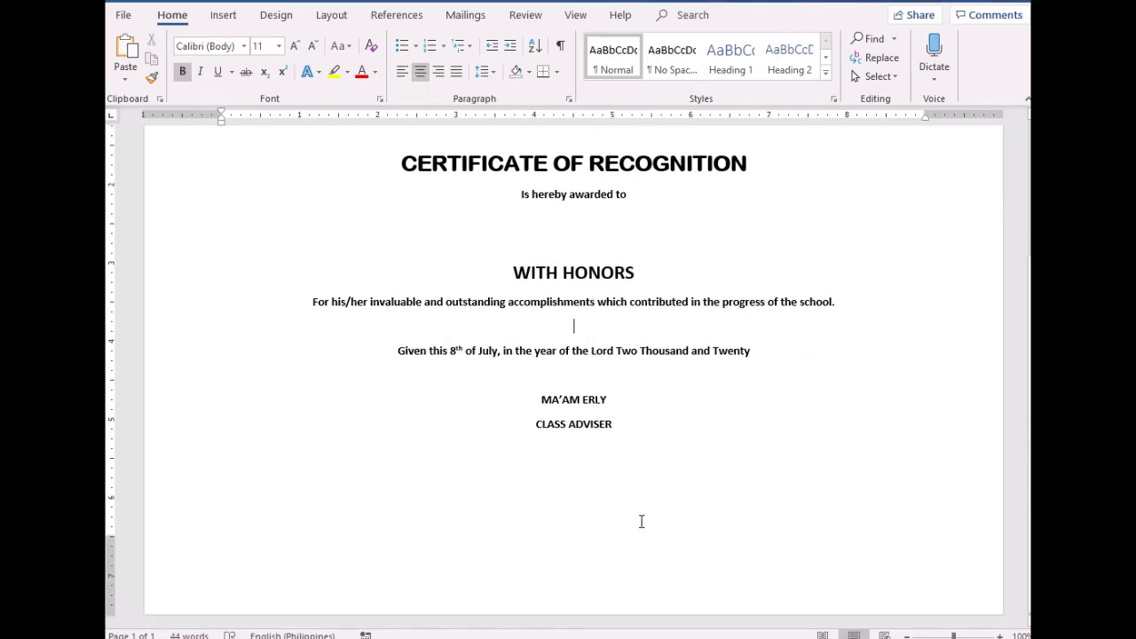
pyautogui.scroll(5, 641, 522)
pyautogui.click(613, 437)
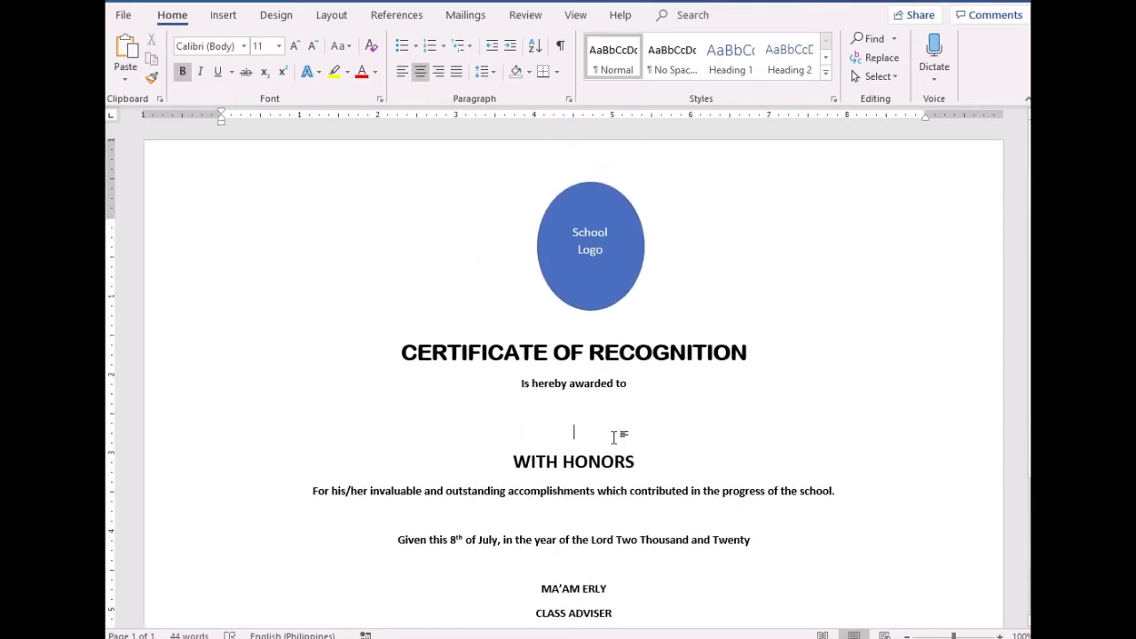
pyautogui.press('Return')
# Zoom to 80%, recentre the School Logo oval, and switch to the sample certificate document
pyautogui.scroll(-3, 661, 421)
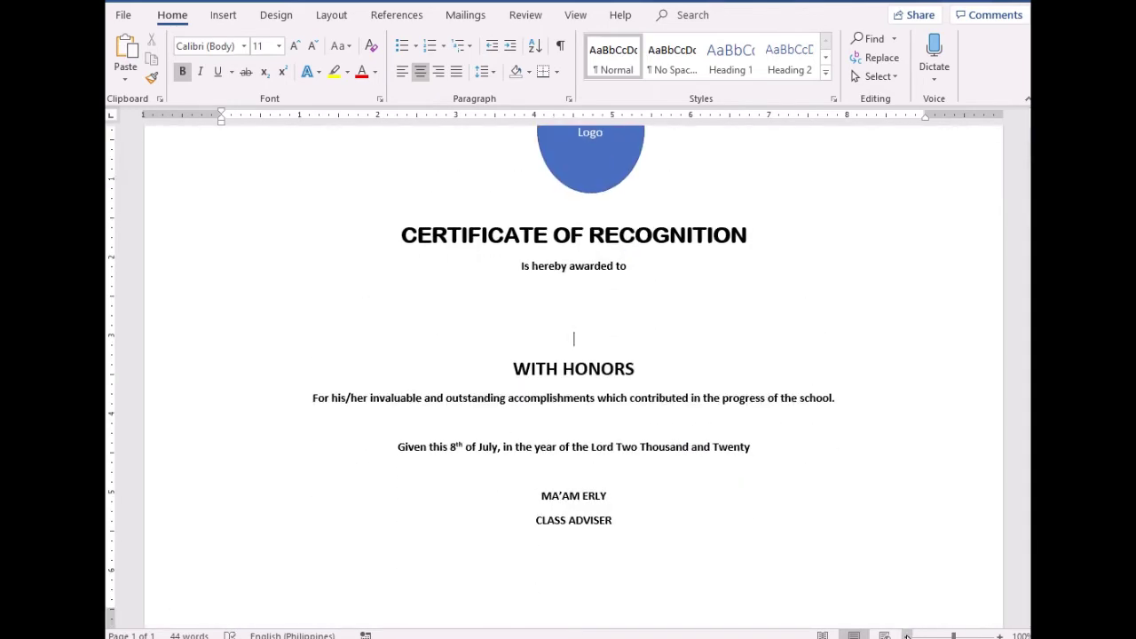
pyautogui.click(906, 635)
pyautogui.click(907, 636)
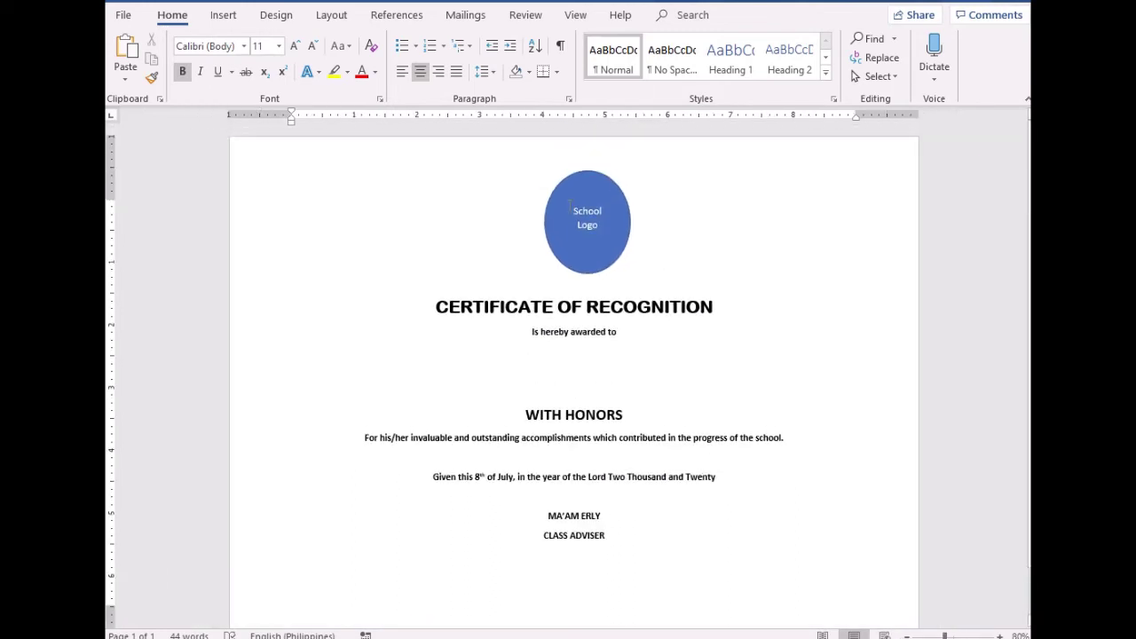
pyautogui.moveTo(616, 190); pyautogui.dragTo(602, 190)
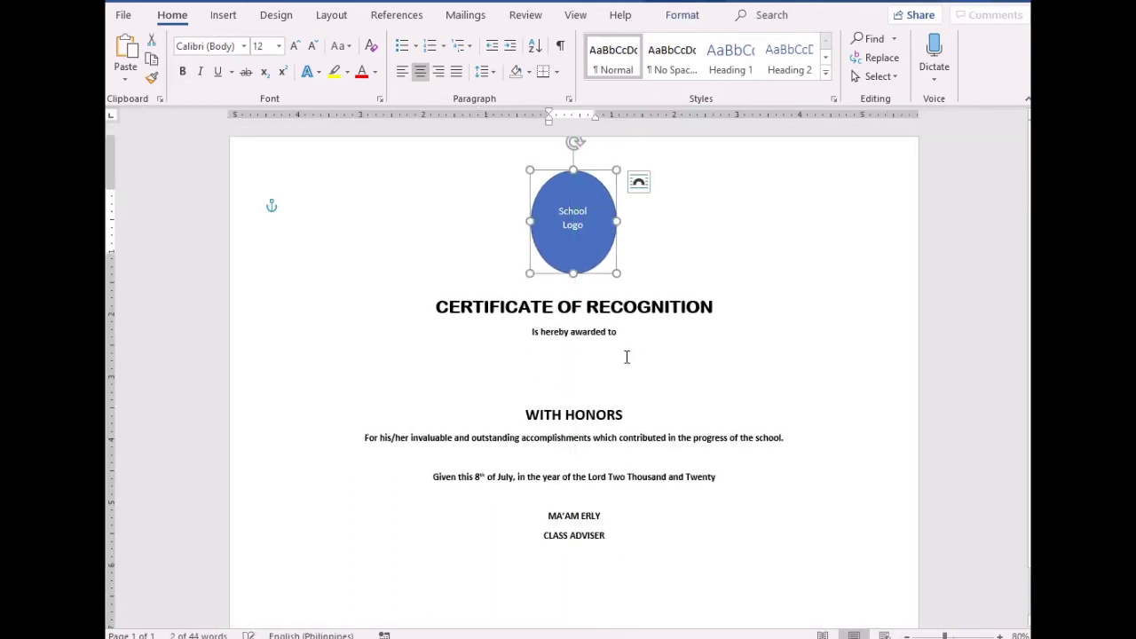
pyautogui.scroll(-1, 612, 342)
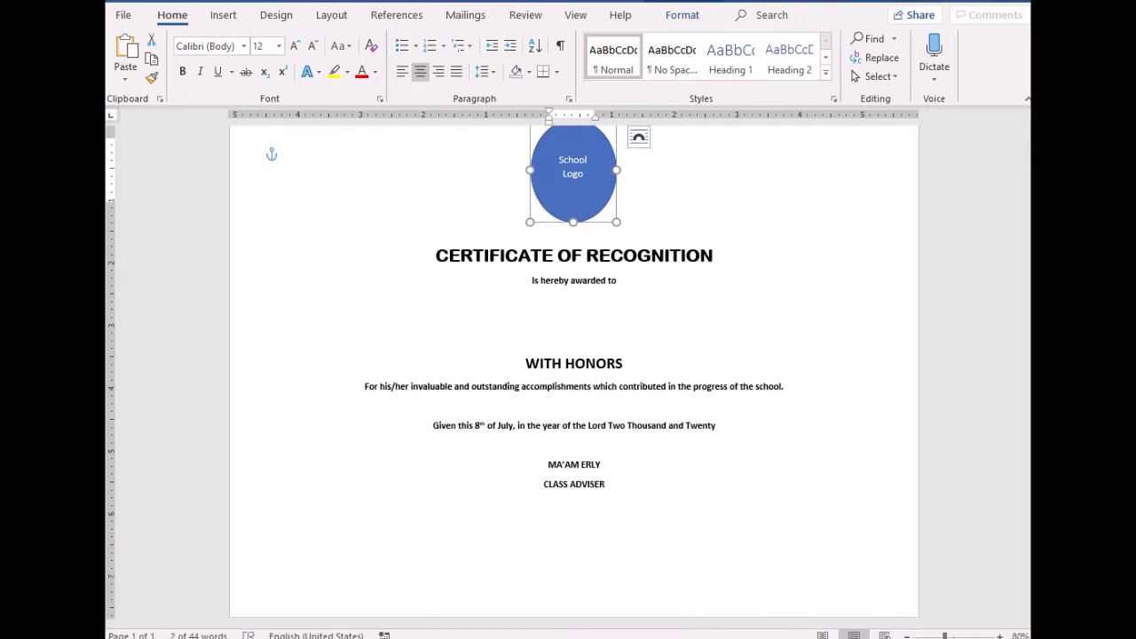
pyautogui.click(528, 590)
pyautogui.scroll(3, 557, 329)
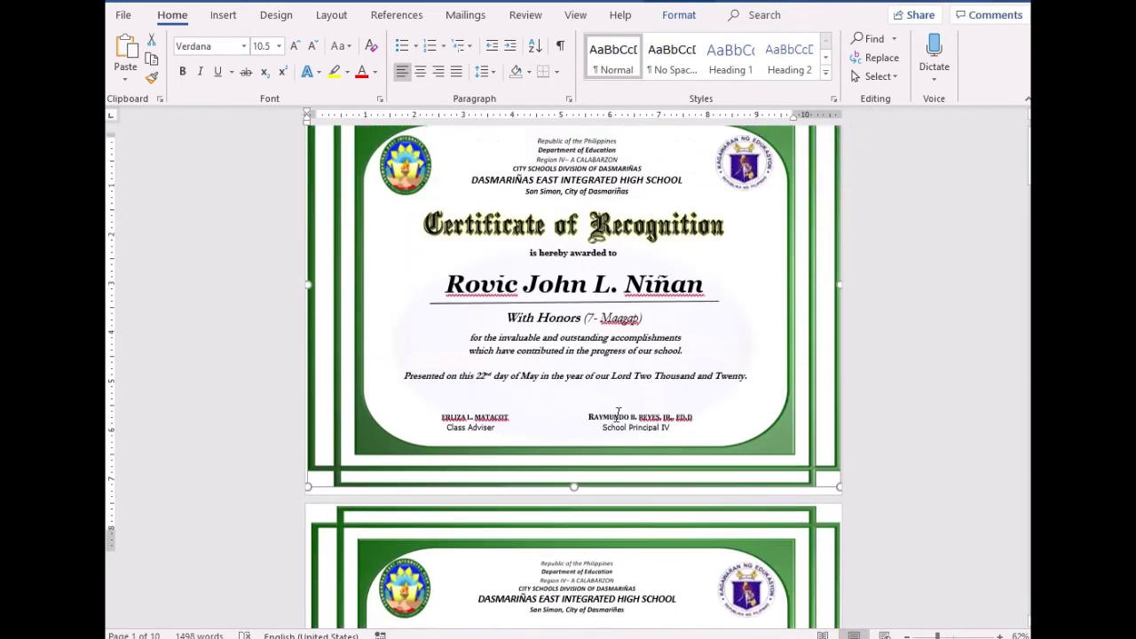
pyautogui.scroll(1, 619, 410)
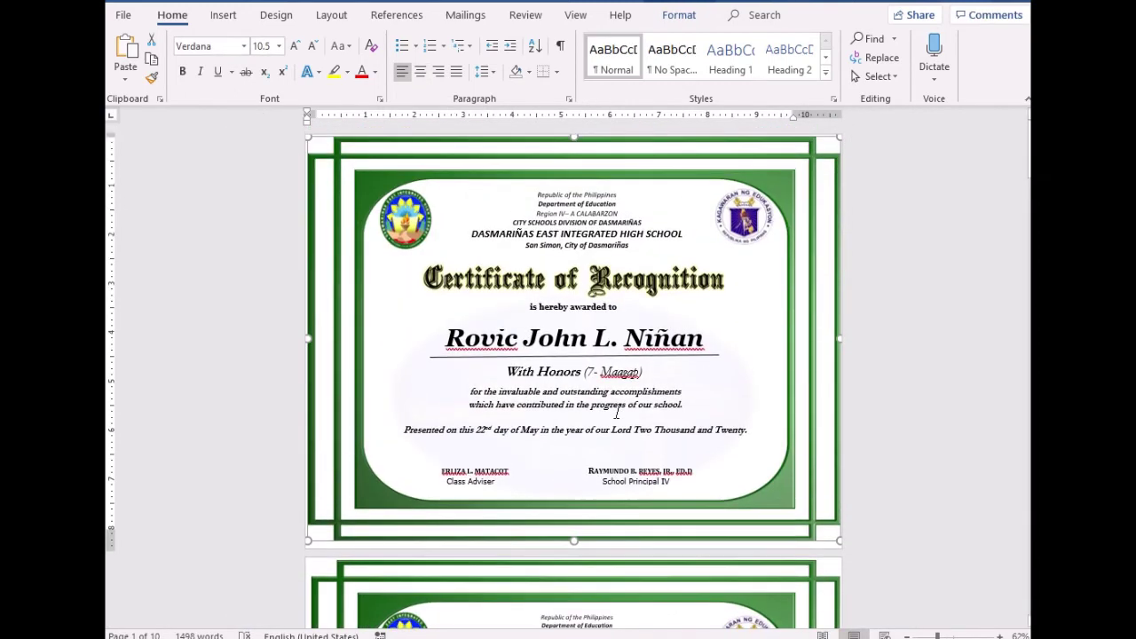
pyautogui.rightClick(800, 192)
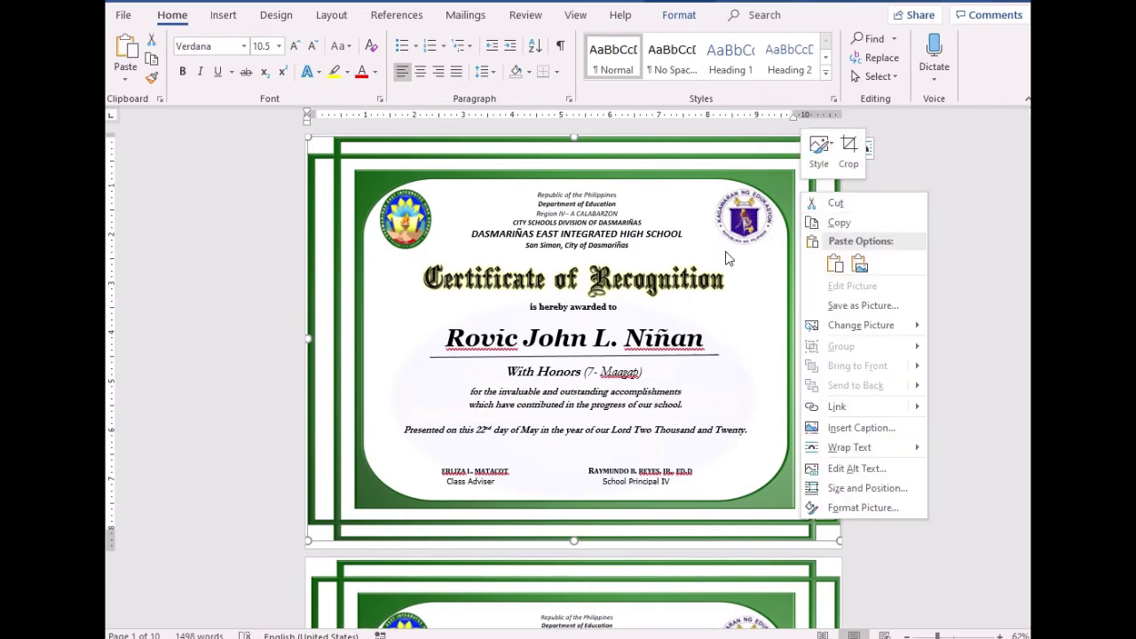
pyautogui.click(854, 228)
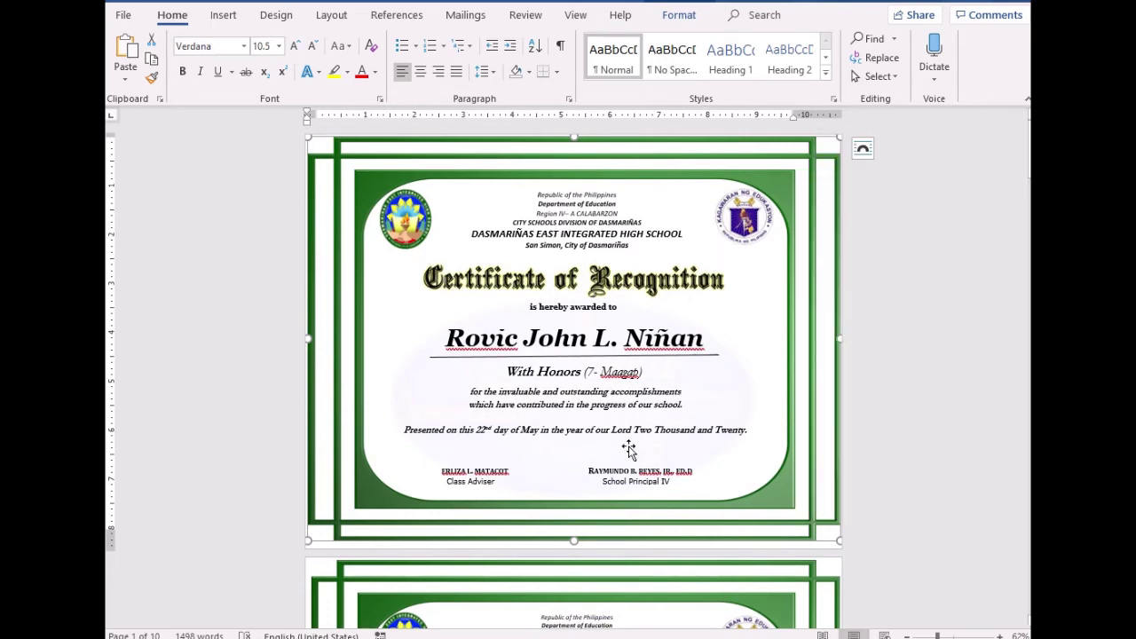
pyautogui.click(653, 559)
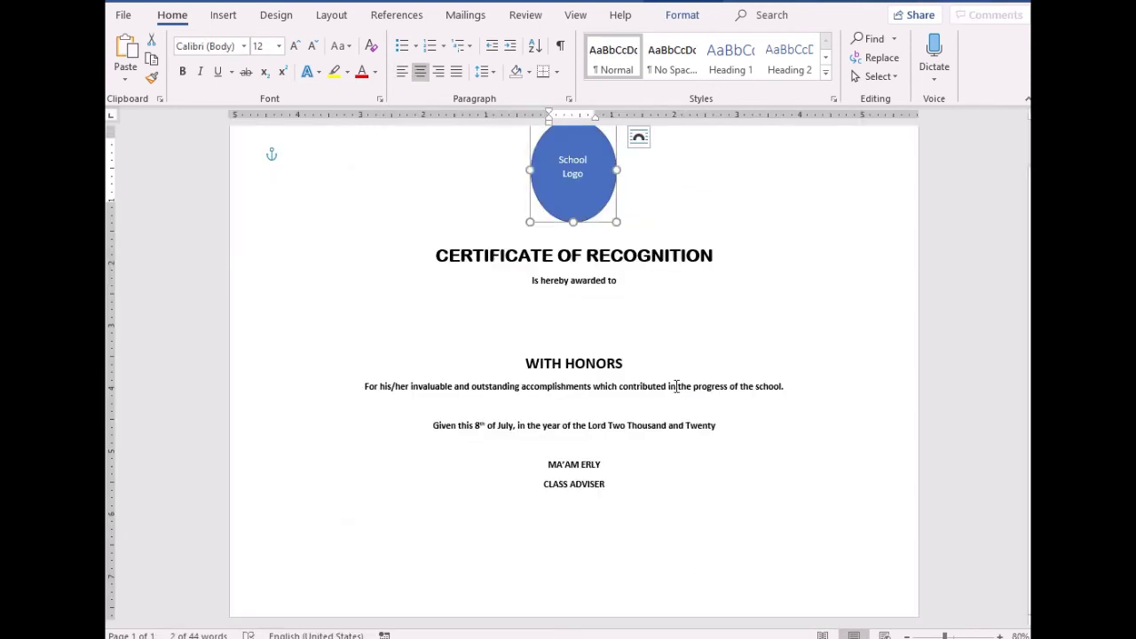
pyautogui.scroll(1, 688, 399)
pyautogui.click(725, 410)
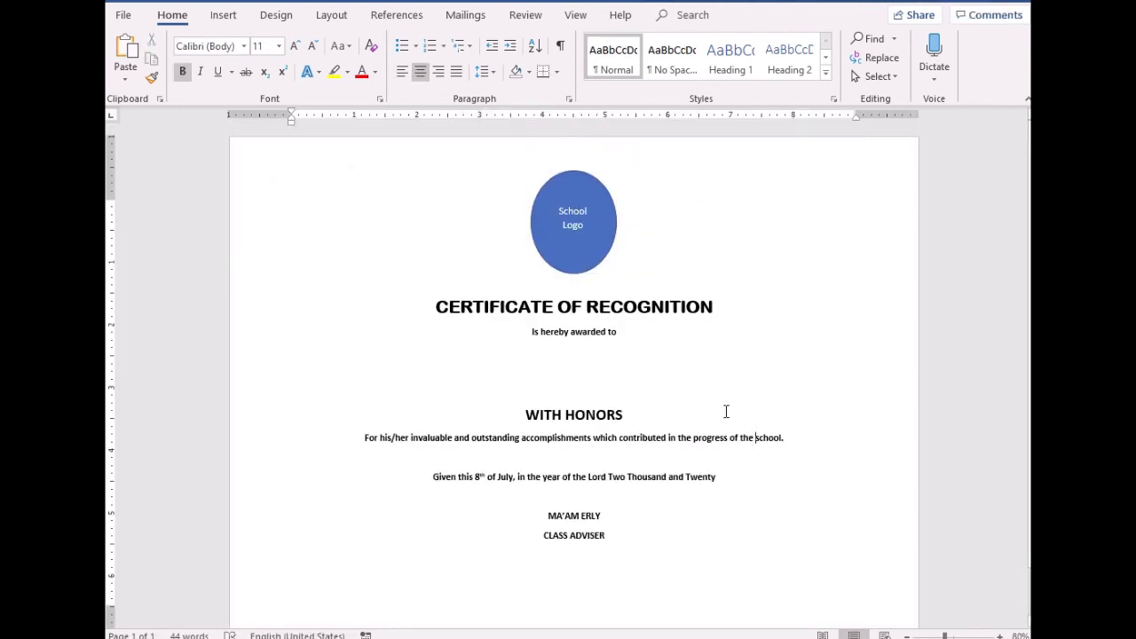
pyautogui.hotkey('ctrl', 'a')
pyautogui.click(368, 323)
# Paste the copied green frame picture at the title and set its wrapping to Behind Text
pyautogui.rightClick(368, 323)
pyautogui.click(426, 395)
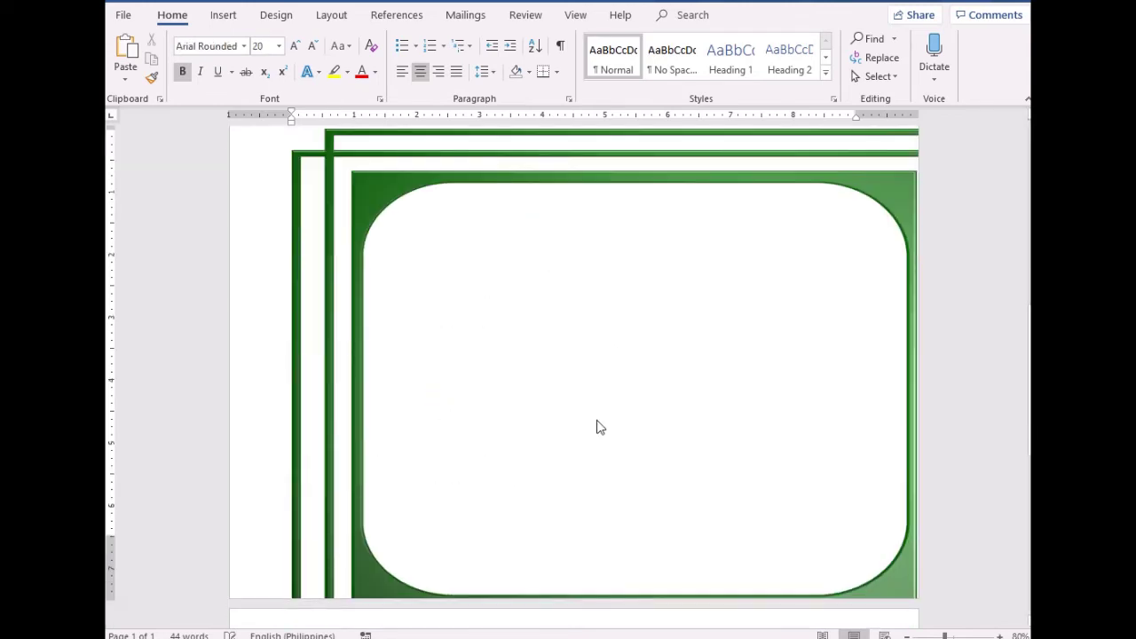
pyautogui.click(551, 171)
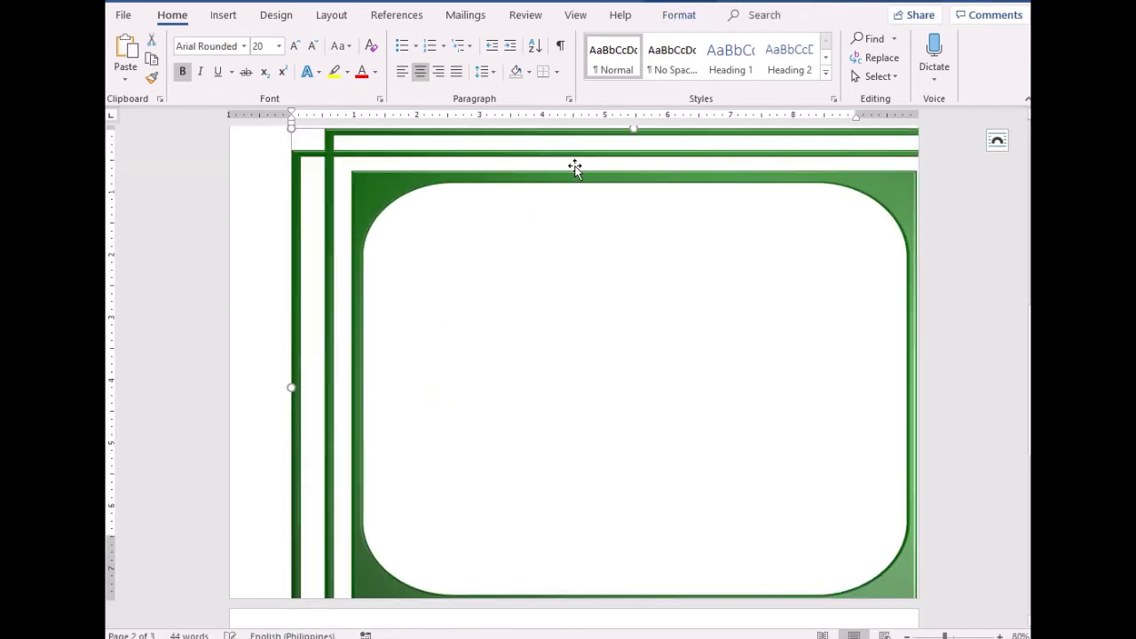
pyautogui.rightClick(574, 168)
pyautogui.moveTo(646, 423)
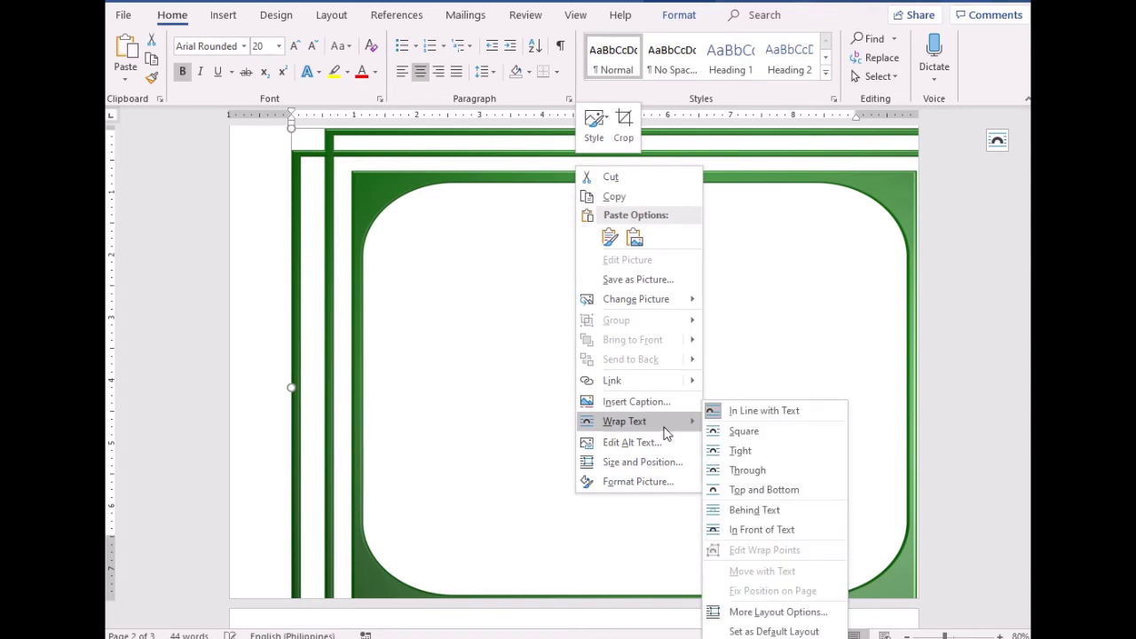
pyautogui.click(747, 524)
pyautogui.scroll(1, 702, 426)
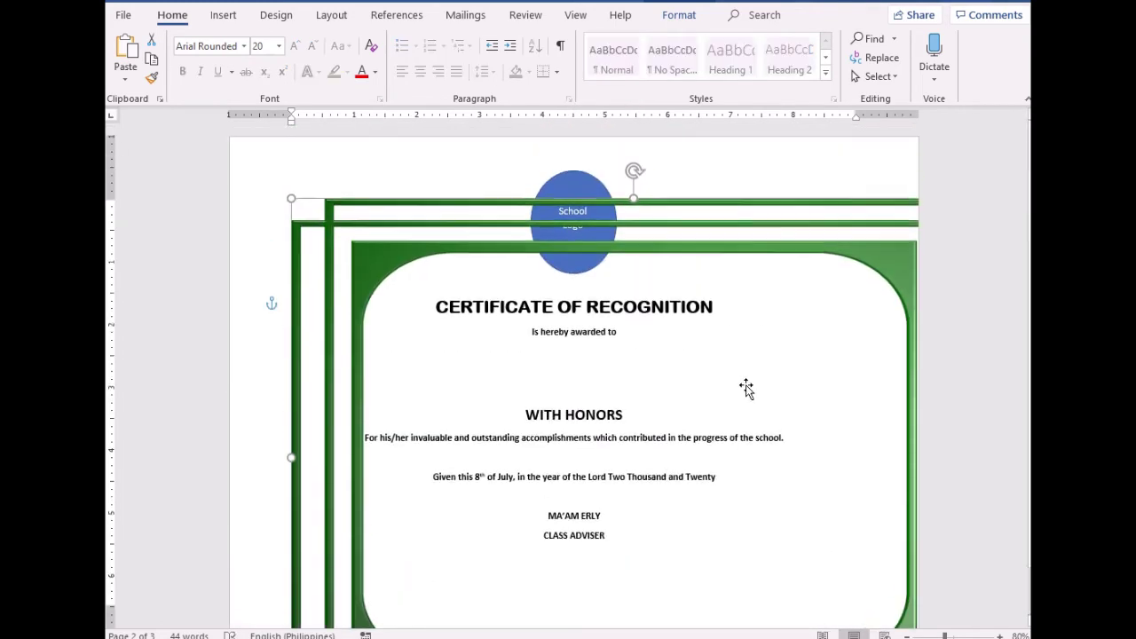
# Stretch the green frame picture from its corner and right edge, then move it back to the page top
pyautogui.moveTo(789, 218); pyautogui.dragTo(748, 173)
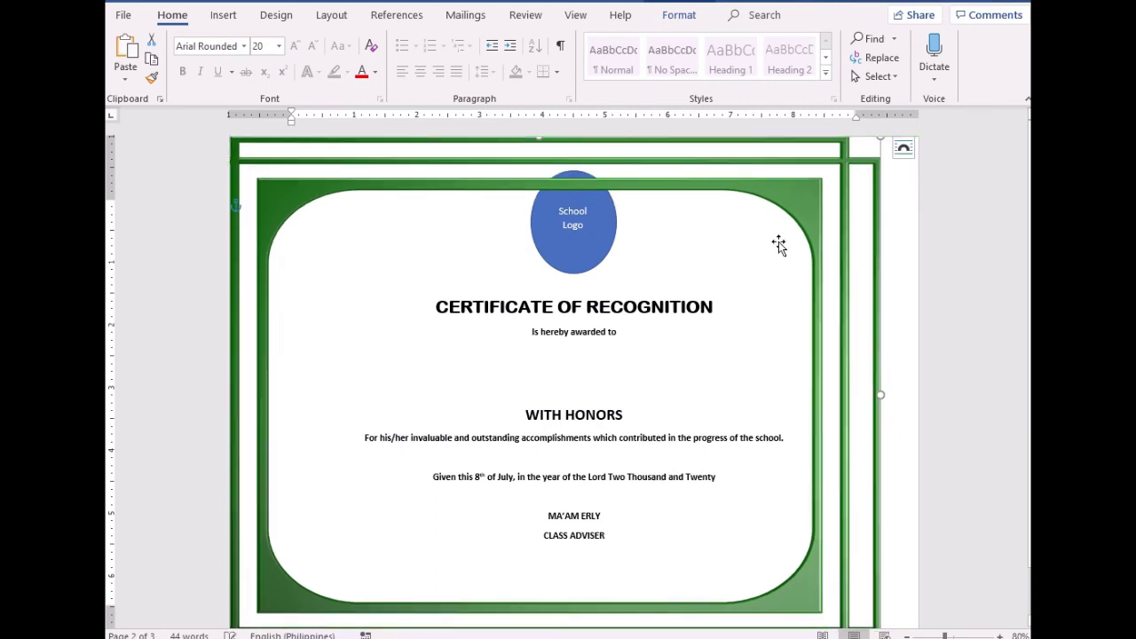
pyautogui.scroll(-1, 825, 292)
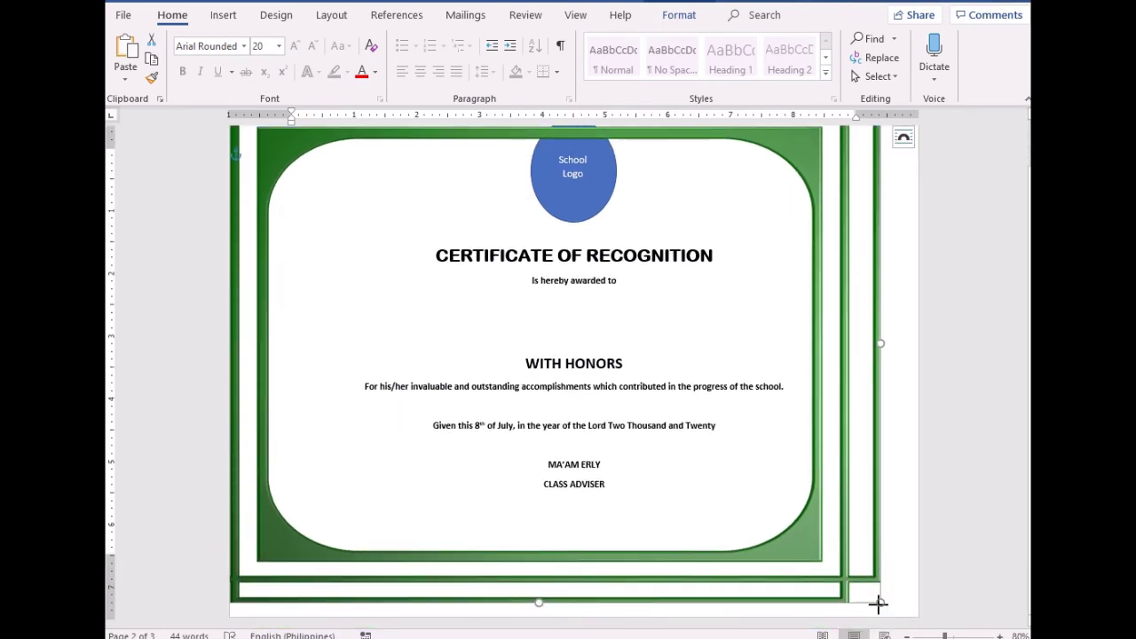
pyautogui.moveTo(879, 602); pyautogui.dragTo(894, 612)
pyautogui.moveTo(895, 349); pyautogui.dragTo(923, 350)
pyautogui.scroll(1, 743, 363)
pyautogui.click(589, 228)
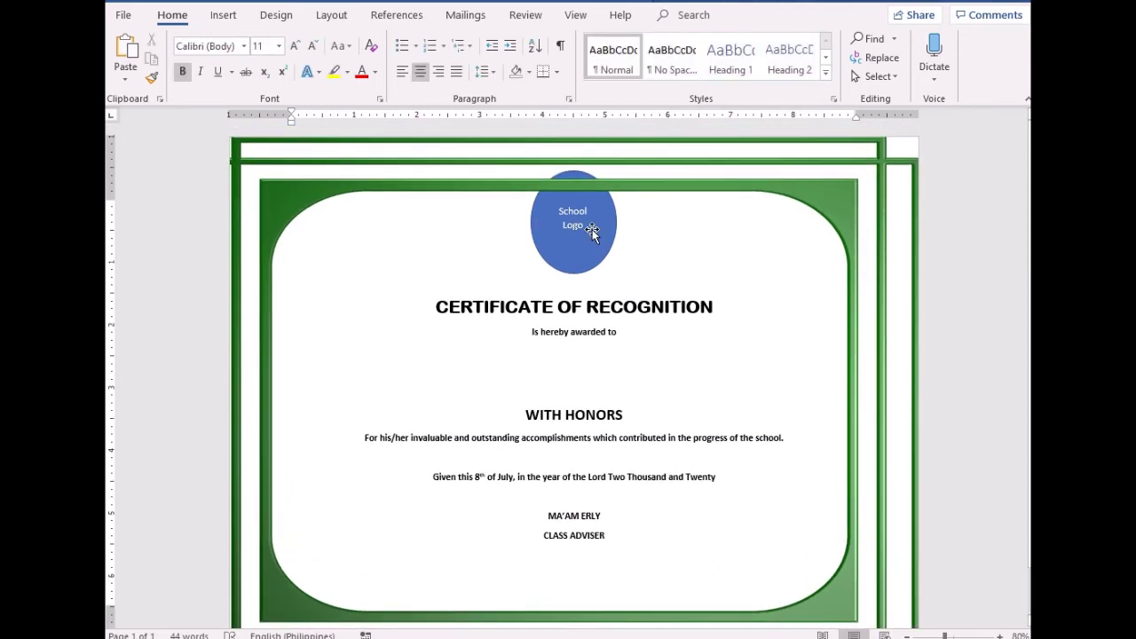
pyautogui.click(599, 231)
pyautogui.moveTo(632, 180); pyautogui.dragTo(634, 230)
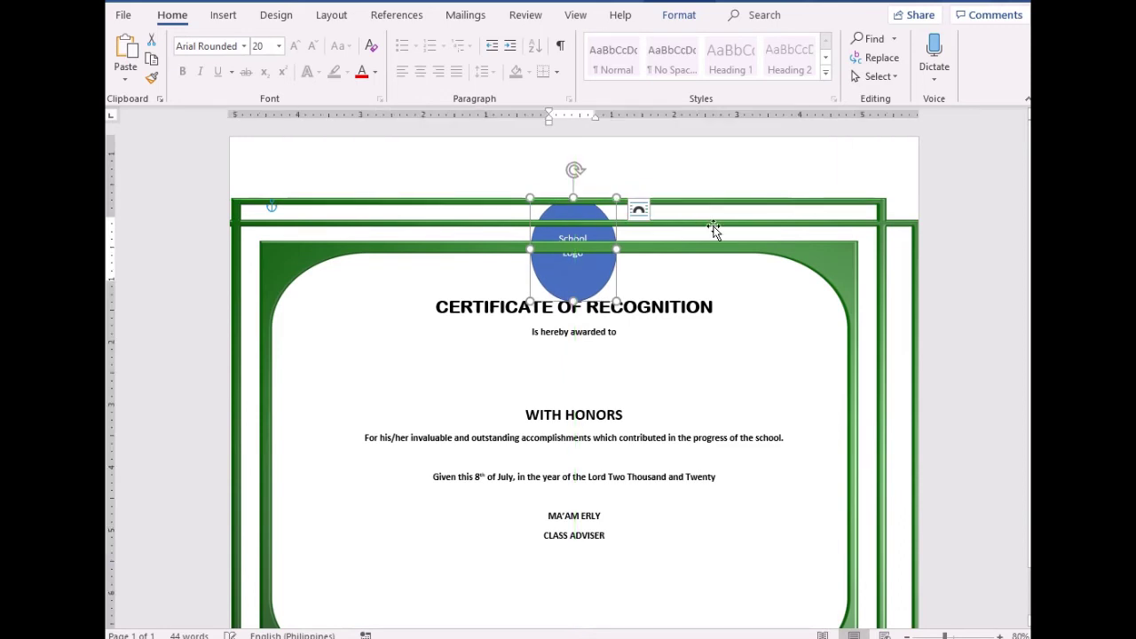
pyautogui.click(743, 221)
pyautogui.moveTo(743, 221); pyautogui.dragTo(748, 146)
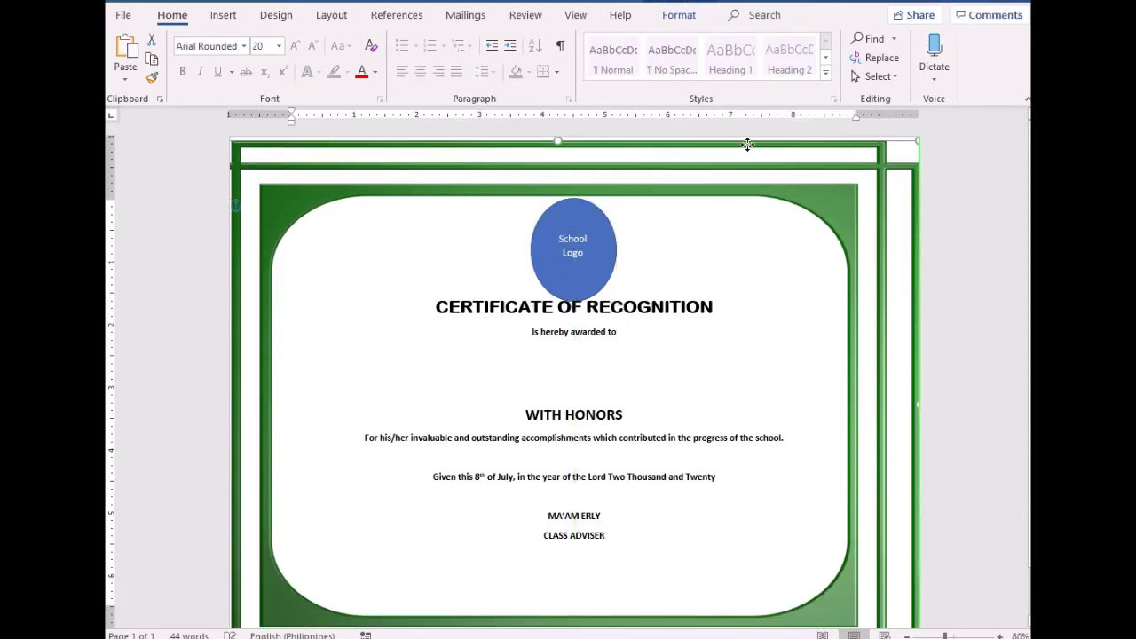
# Add a blank line above the certificate title
pyautogui.click(436, 307)
pyautogui.press('Return')
pyautogui.scroll(-3, 611, 348)
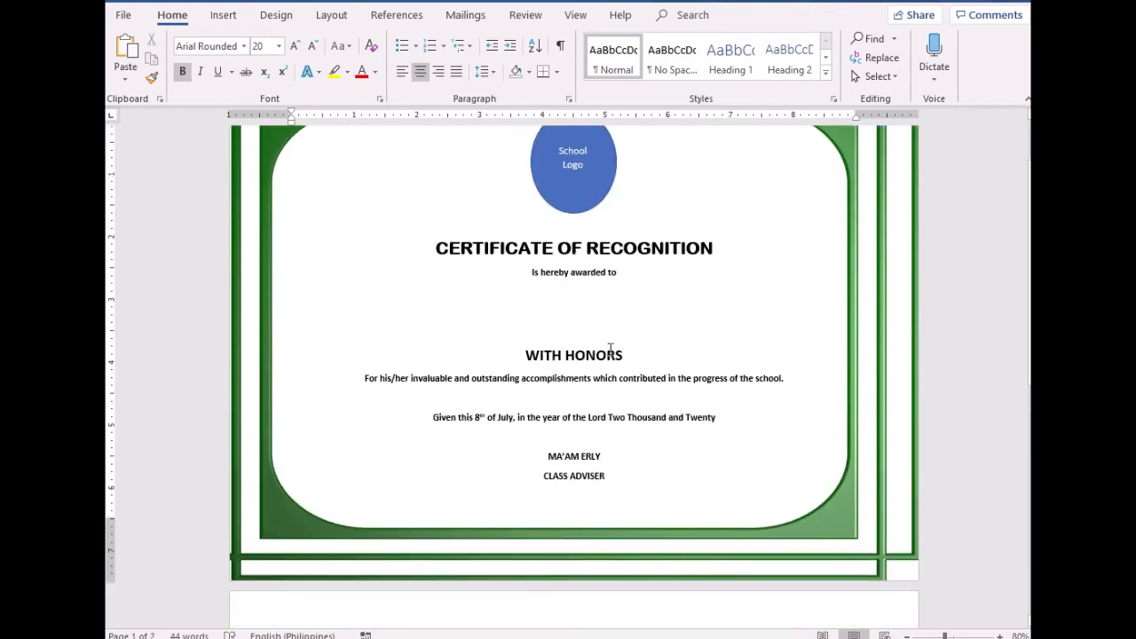
# Delete the empty second page with Backspace
pyautogui.scroll(-2, 540, 418)
pyautogui.click(548, 556)
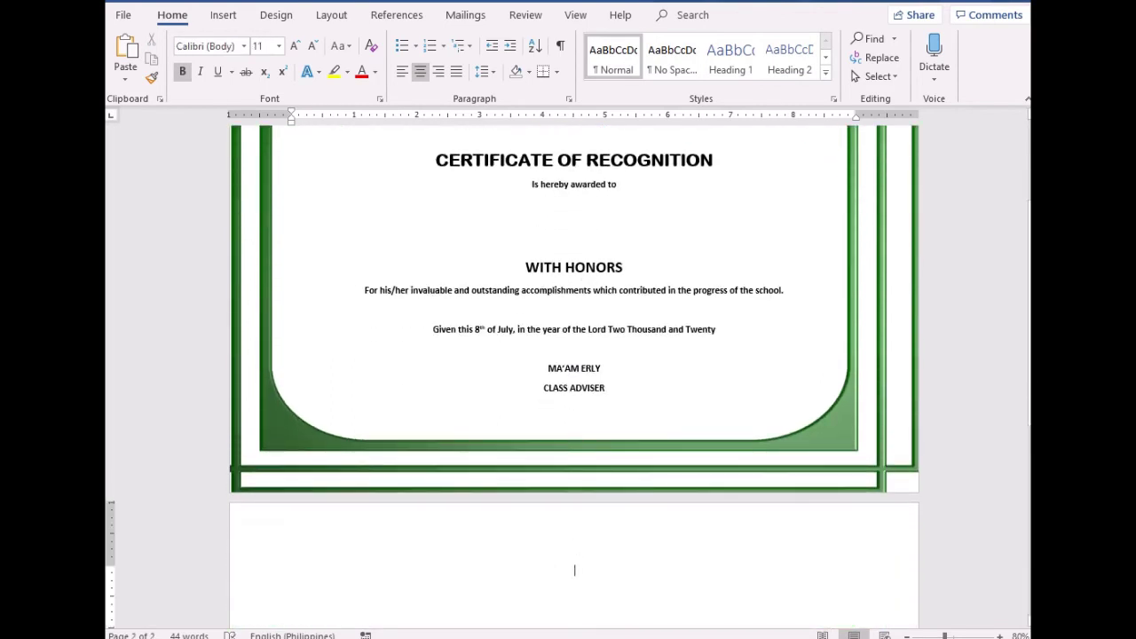
pyautogui.press('BackSpace')
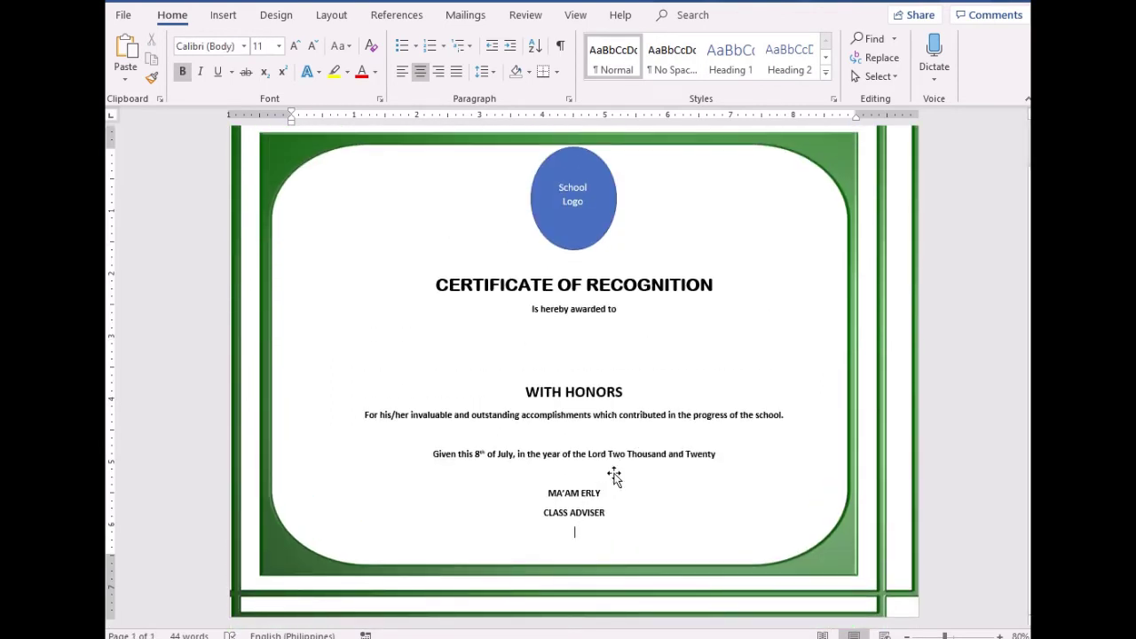
# Grow the font of the blank line under 'Is hereby awarded to' step by step to 28 pt
pyautogui.click(611, 374)
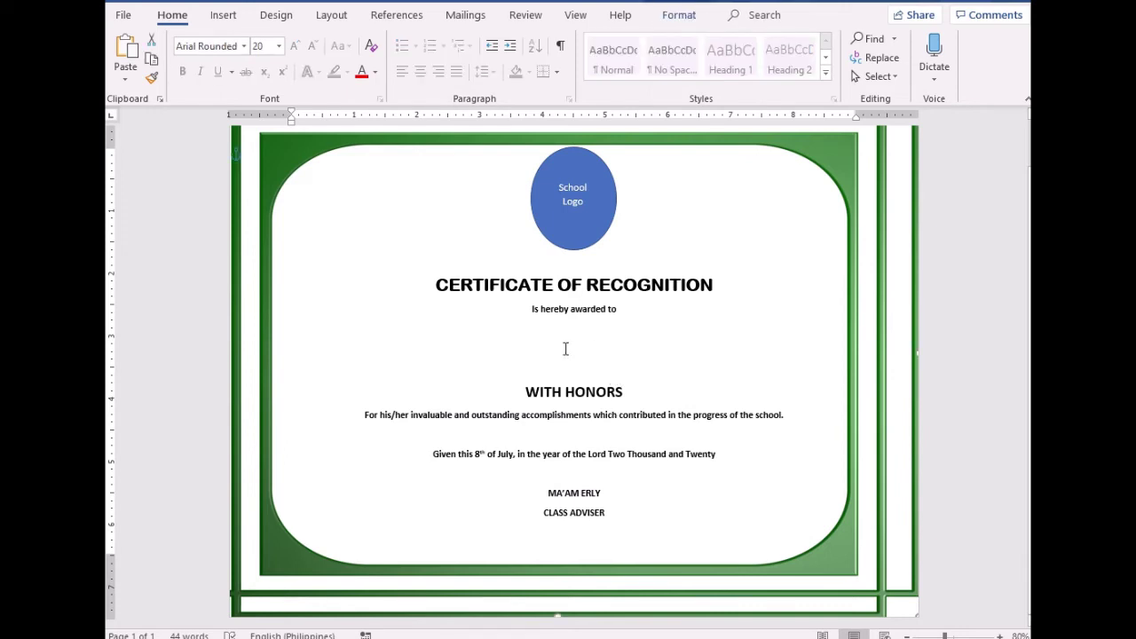
pyautogui.click(566, 348)
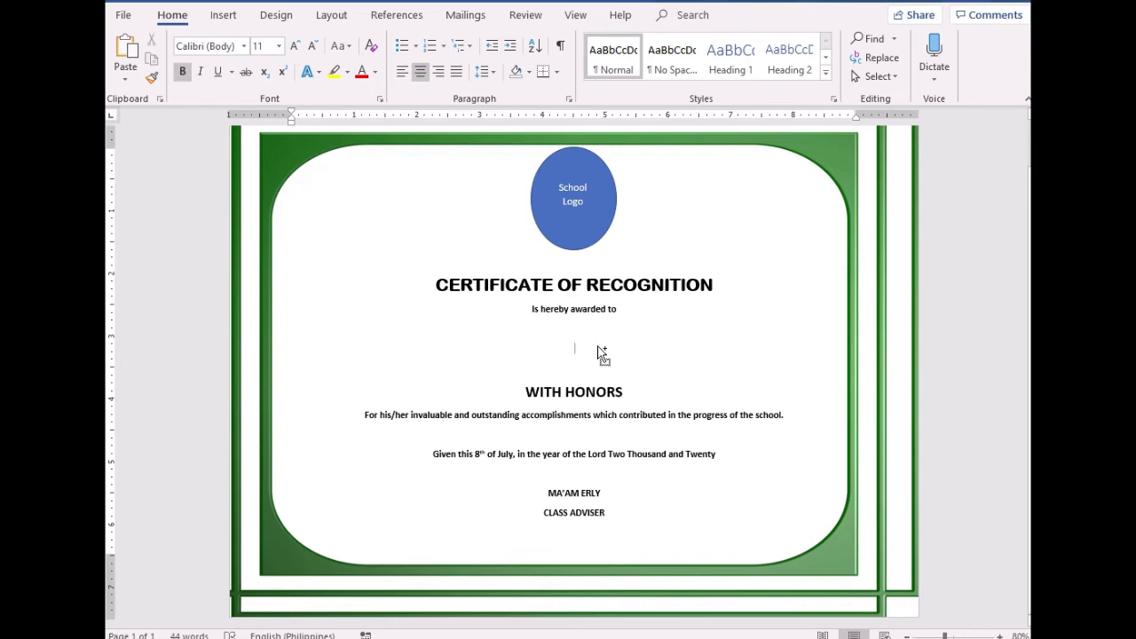
pyautogui.hotkey('ctrl', 'a')
pyautogui.click(581, 354)
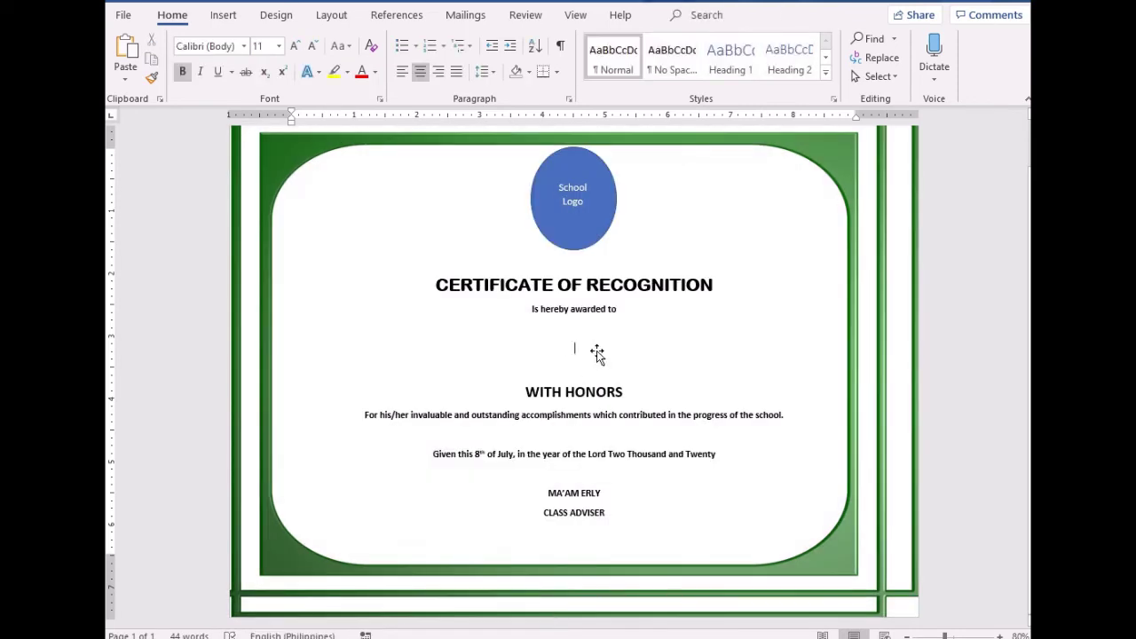
pyautogui.click(298, 45)
pyautogui.click(298, 45)
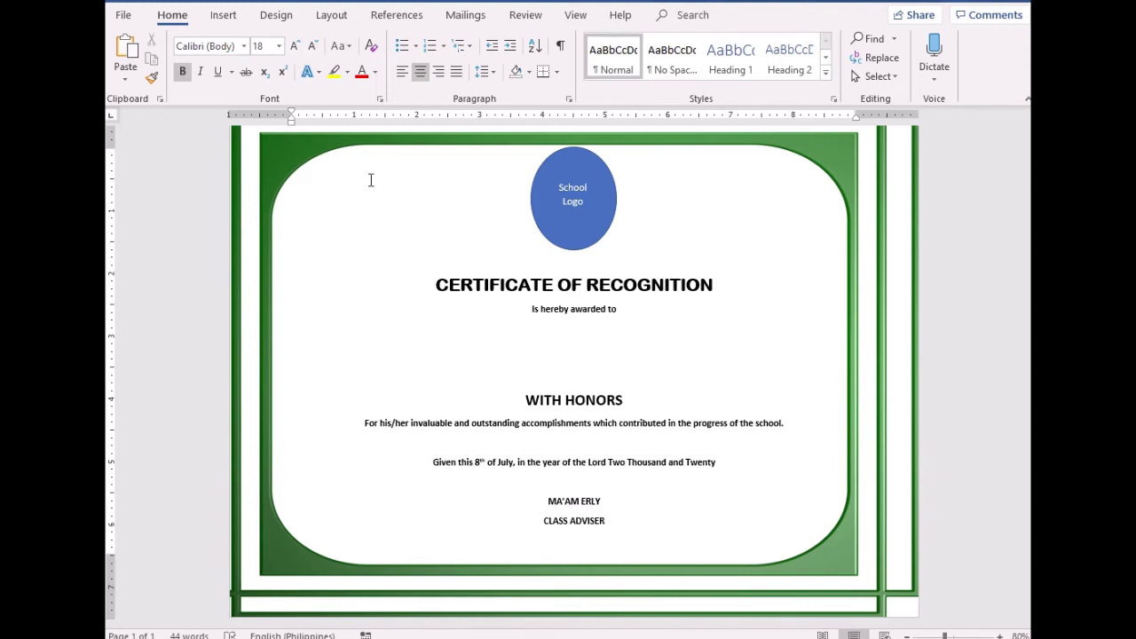
pyautogui.click(298, 45)
pyautogui.click(298, 45)
pyautogui.click(295, 45)
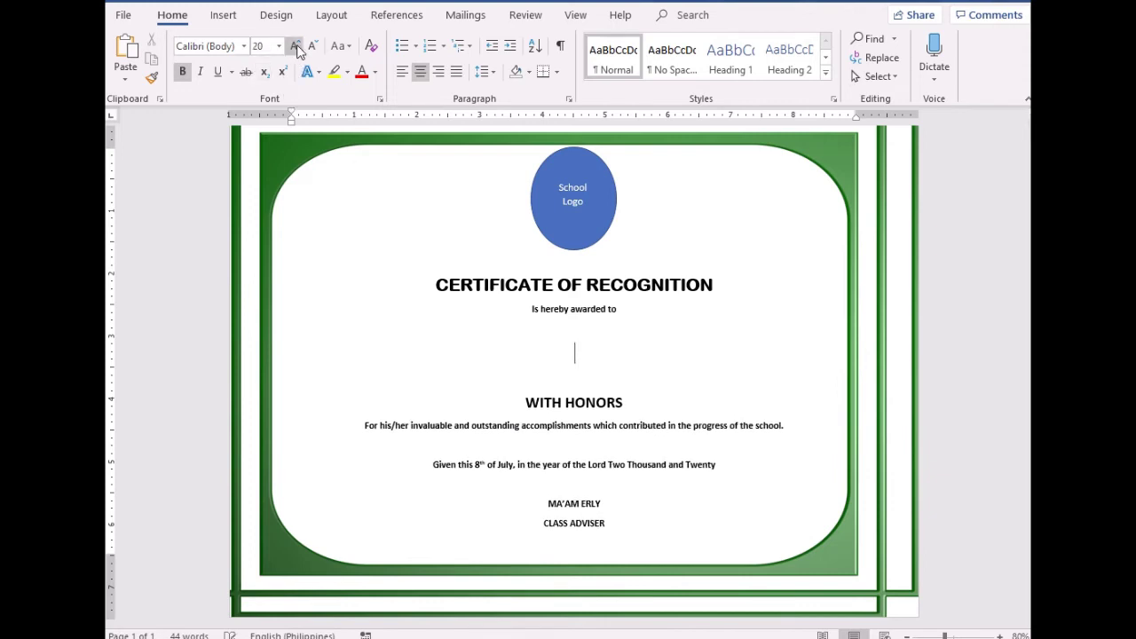
pyautogui.click(296, 46)
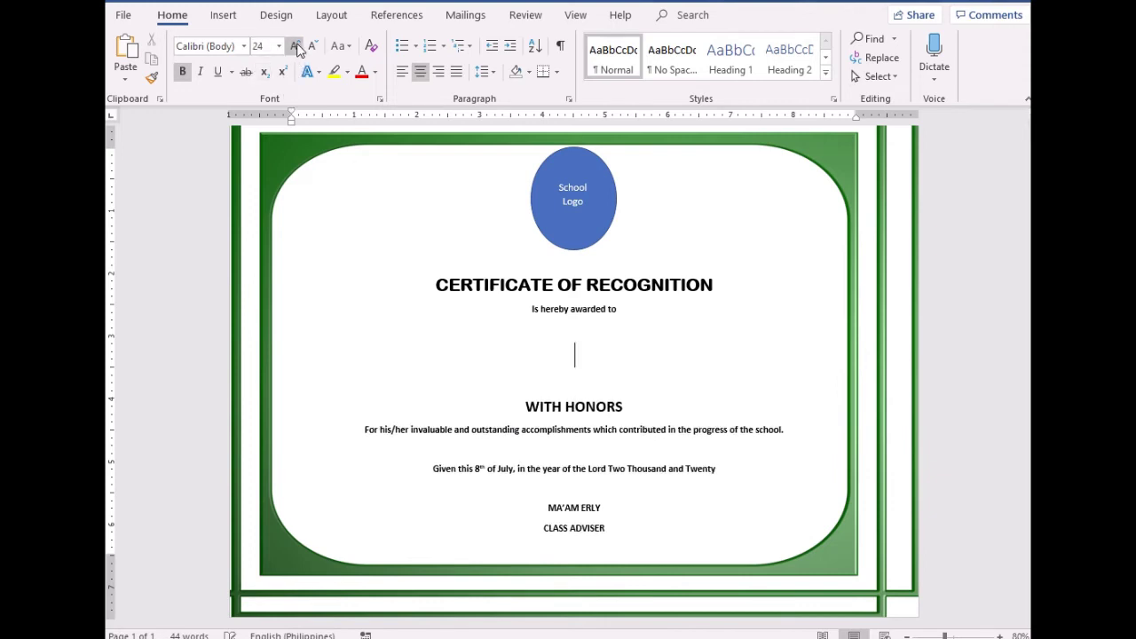
pyautogui.click(297, 47)
pyautogui.click(297, 46)
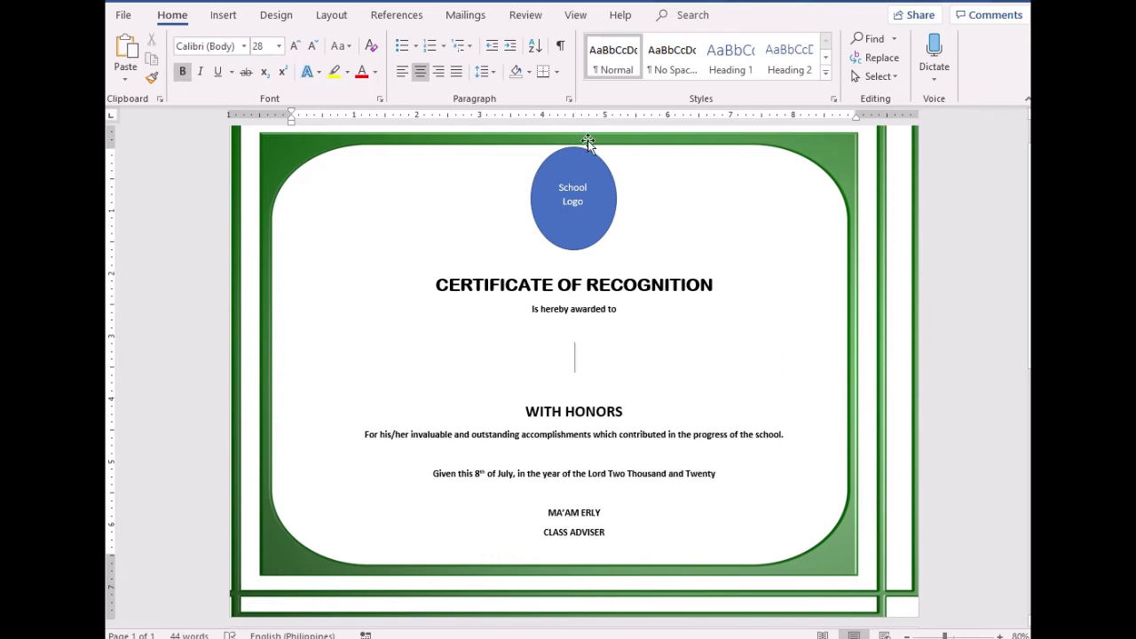
# On Mailings, set the merge type to Letters and try Use an Existing List, then dismiss the picker
pyautogui.click(465, 15)
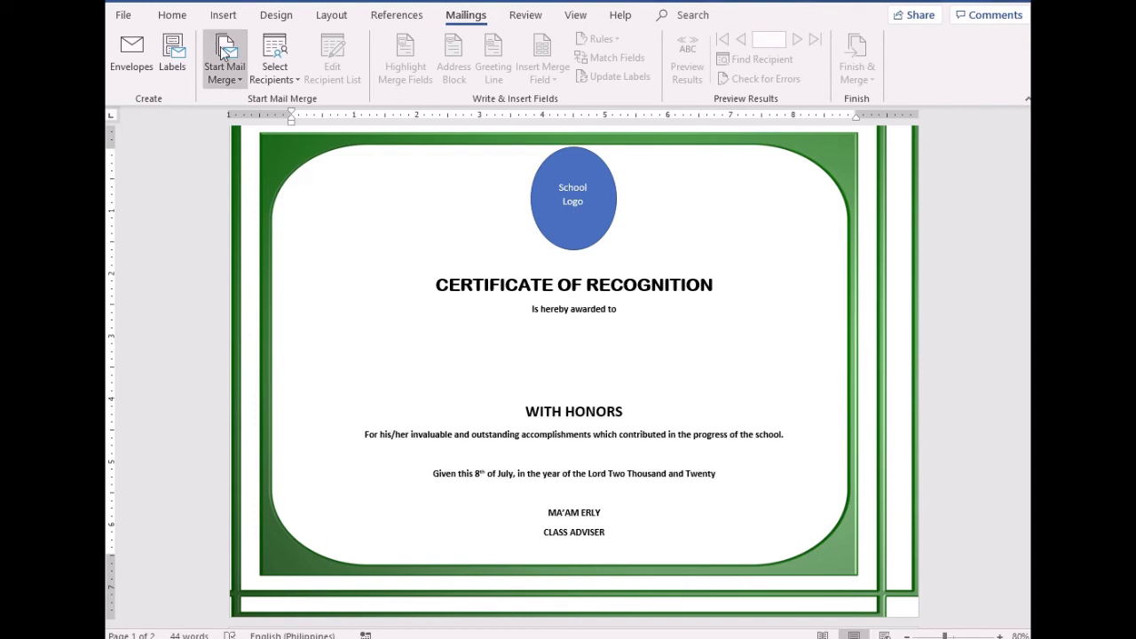
pyautogui.click(227, 74)
pyautogui.click(261, 101)
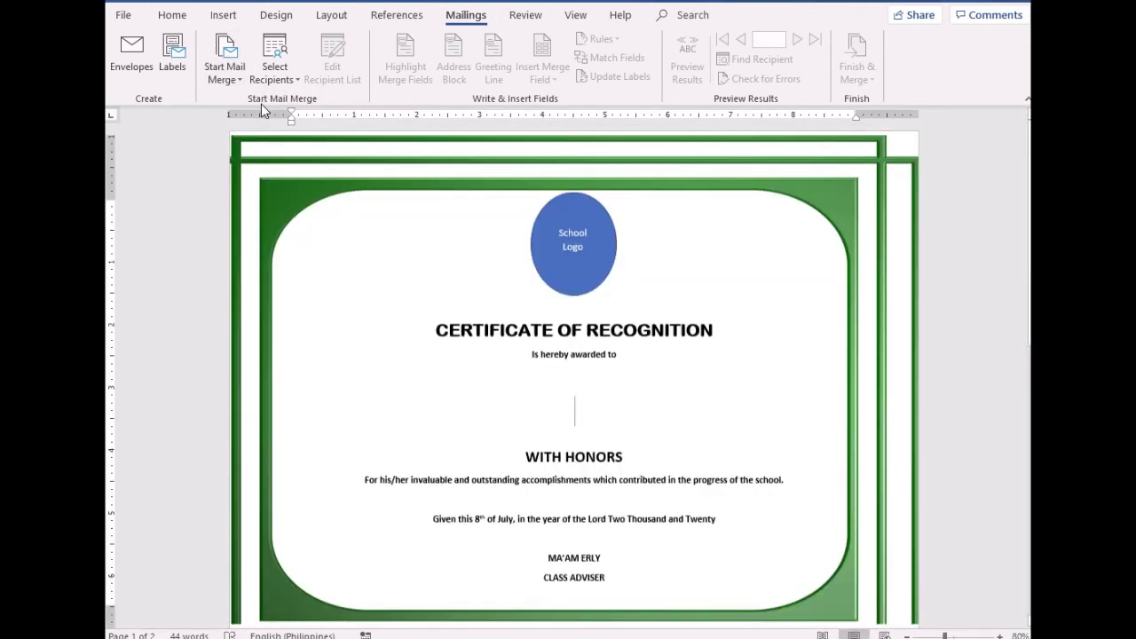
pyautogui.click(278, 55)
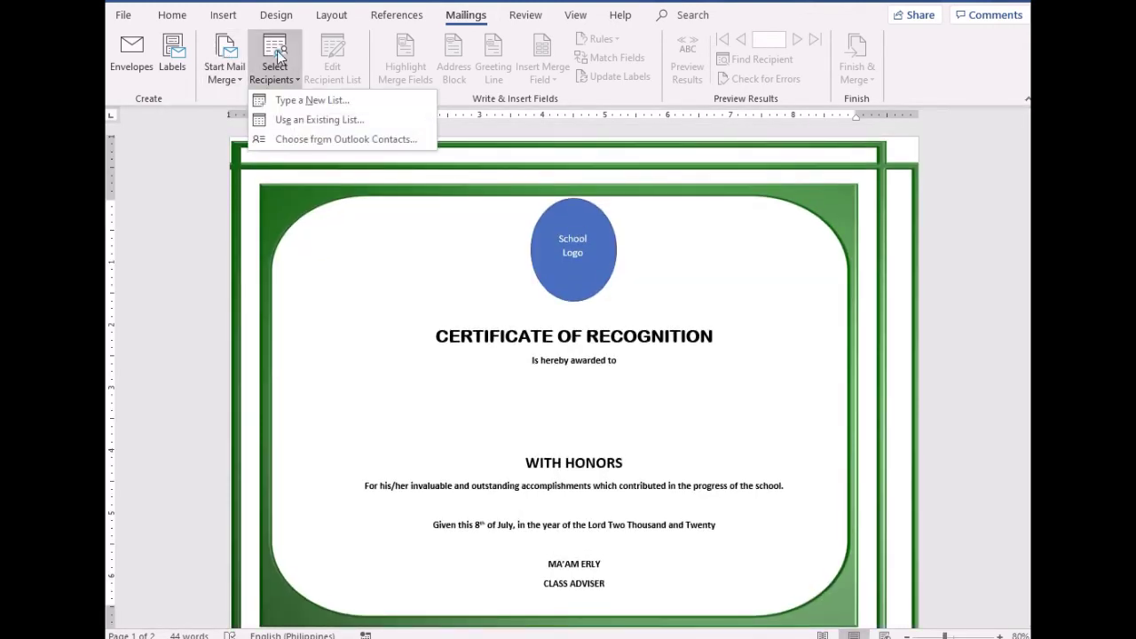
pyautogui.click(335, 124)
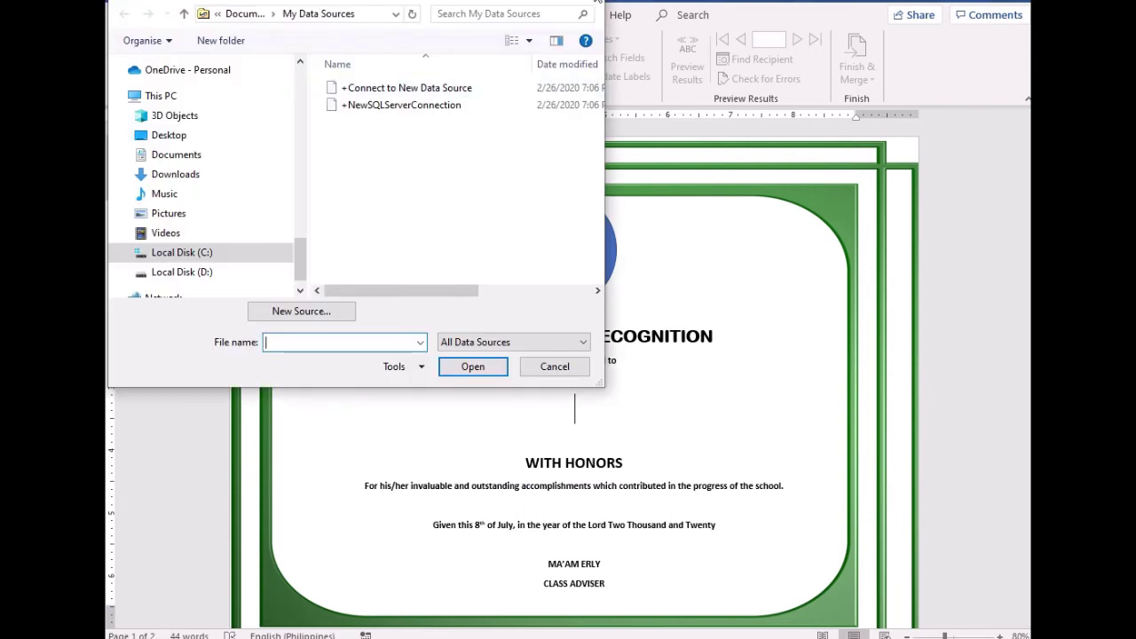
pyautogui.click(596, 1)
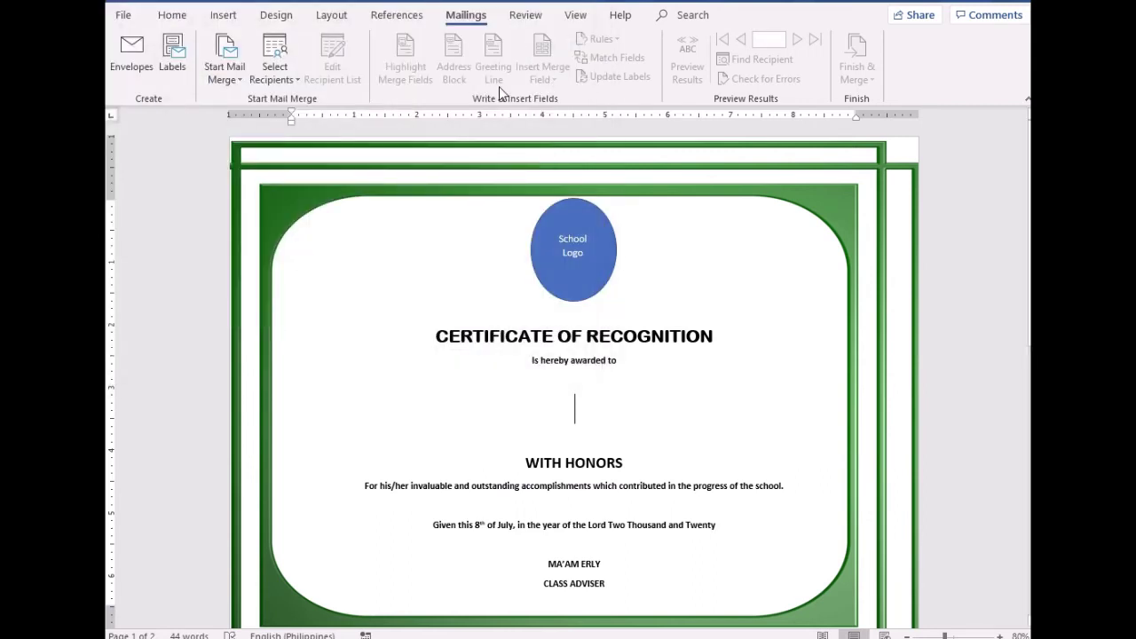
# Reselect Letters and choose Select Recipients > Use an Existing List again
pyautogui.click(224, 71)
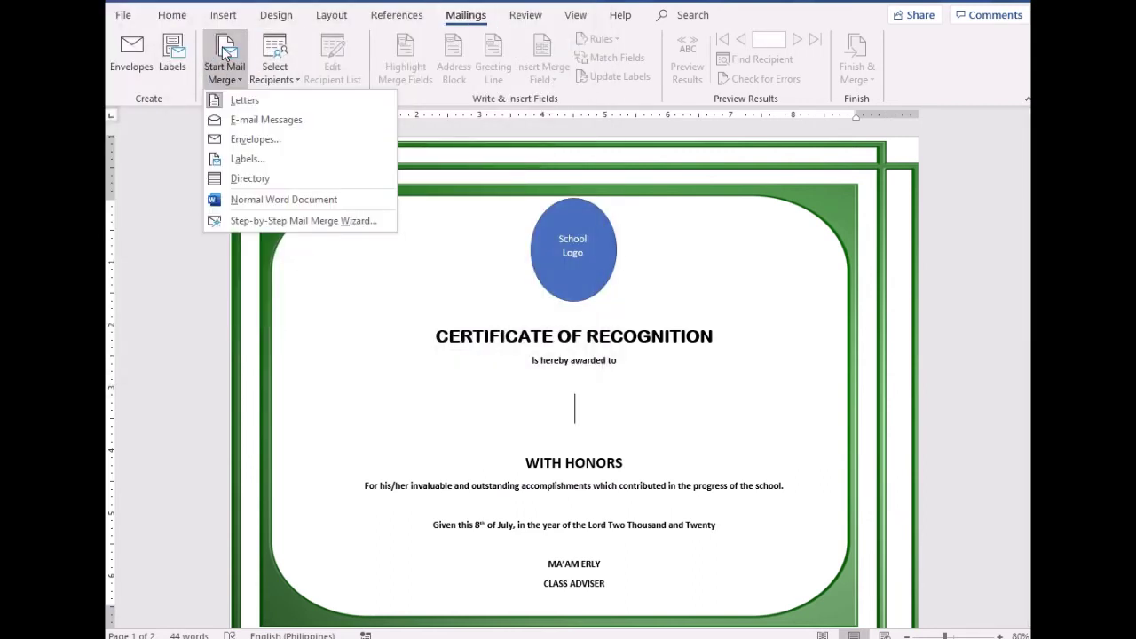
pyautogui.click(253, 104)
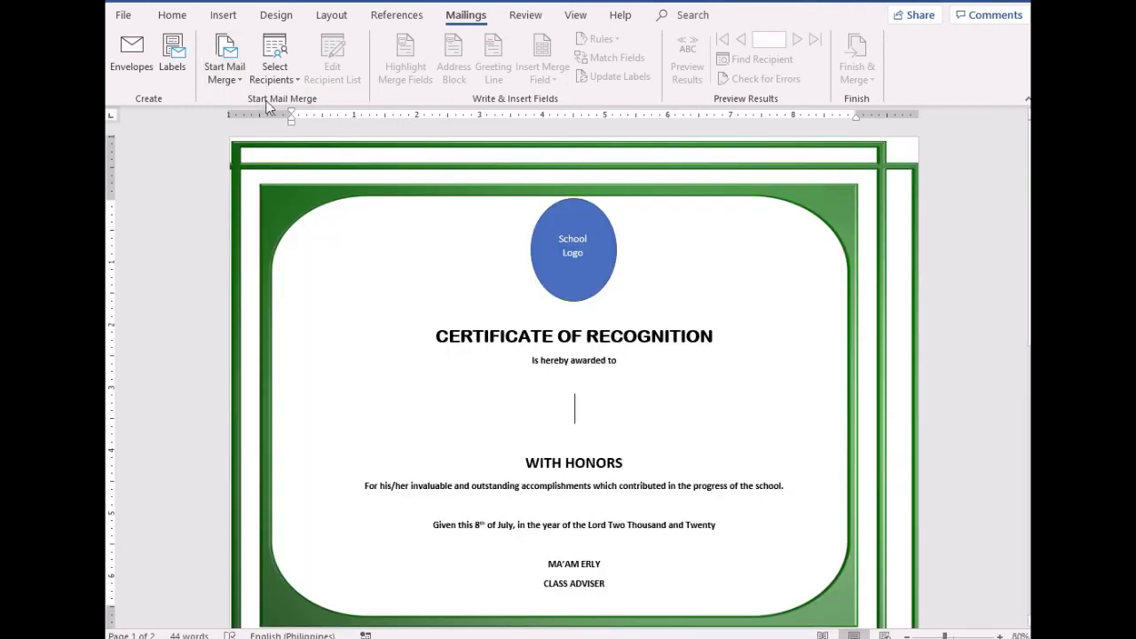
pyautogui.click(278, 54)
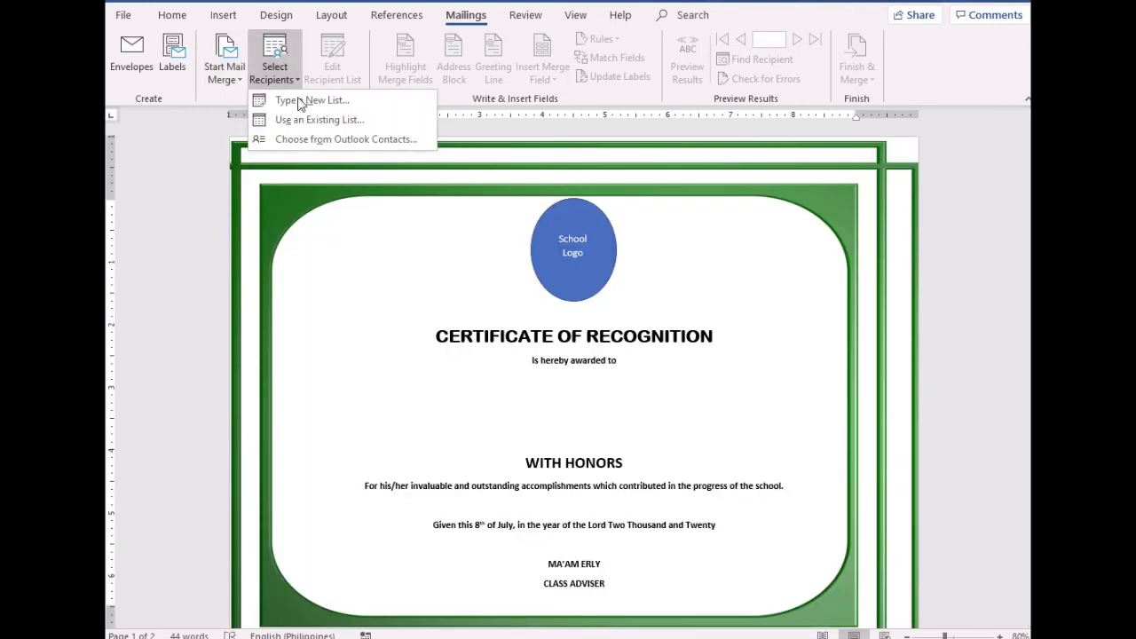
pyautogui.click(343, 121)
pyautogui.moveTo(304, 259); pyautogui.dragTo(292, 84)
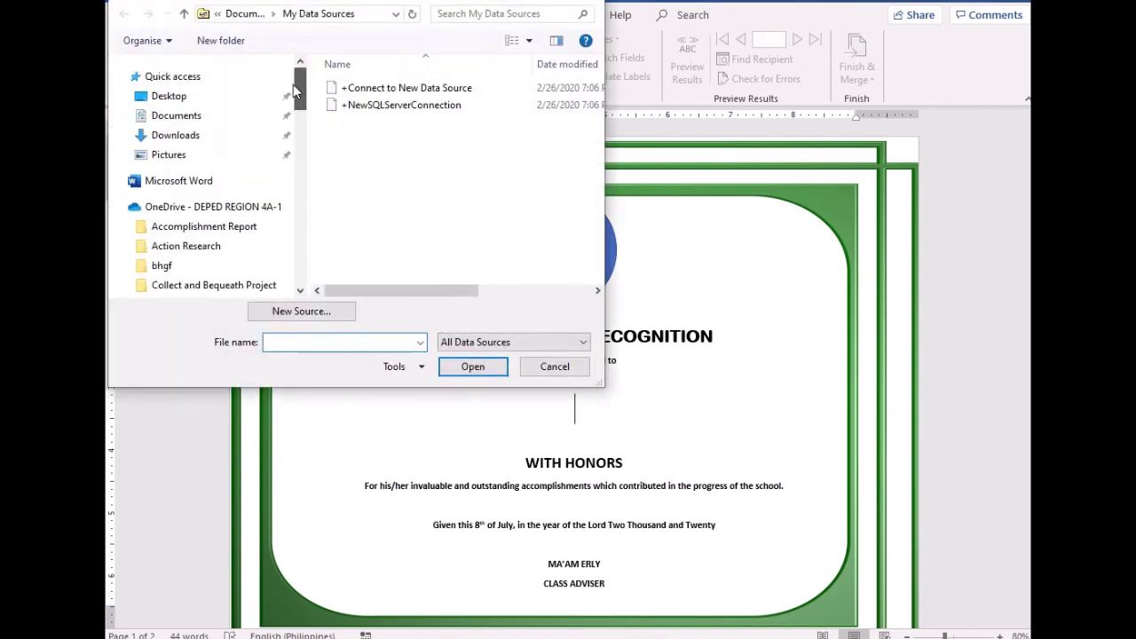
# Open the 'With Honors' workbook from the Desktop and accept Sheet1$ as the recipient table
pyautogui.click(167, 98)
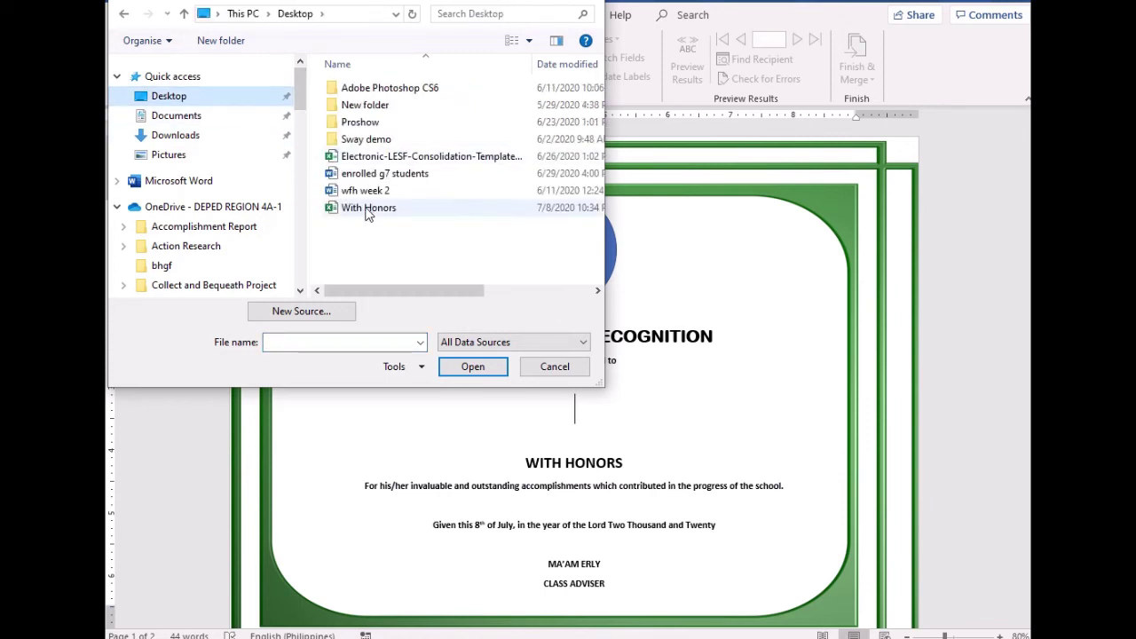
pyautogui.click(354, 212)
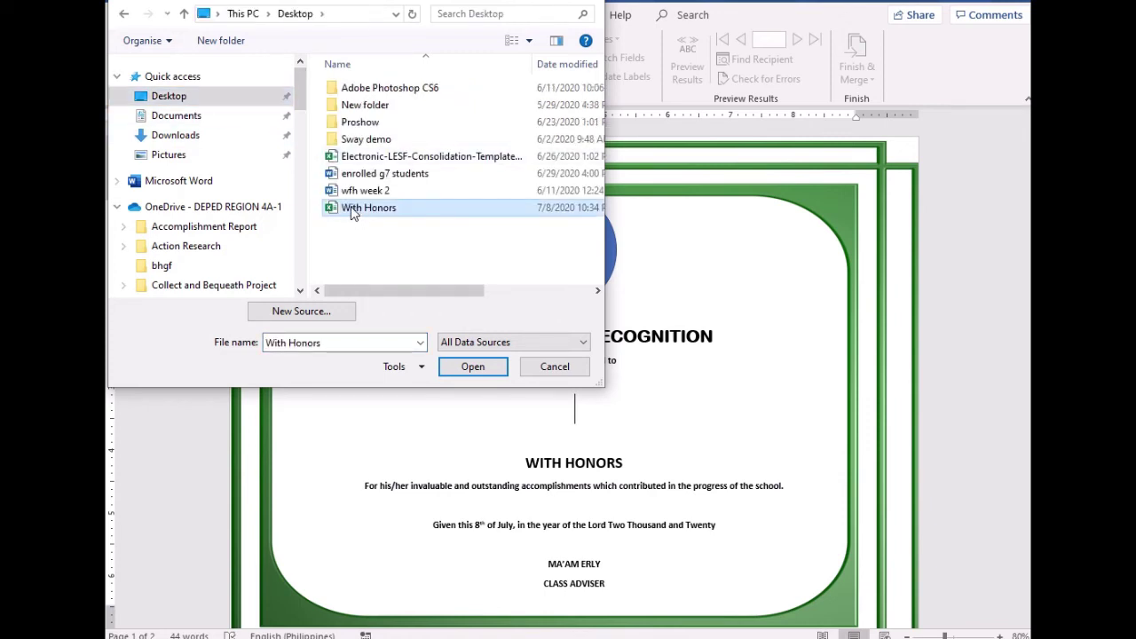
pyautogui.click(474, 367)
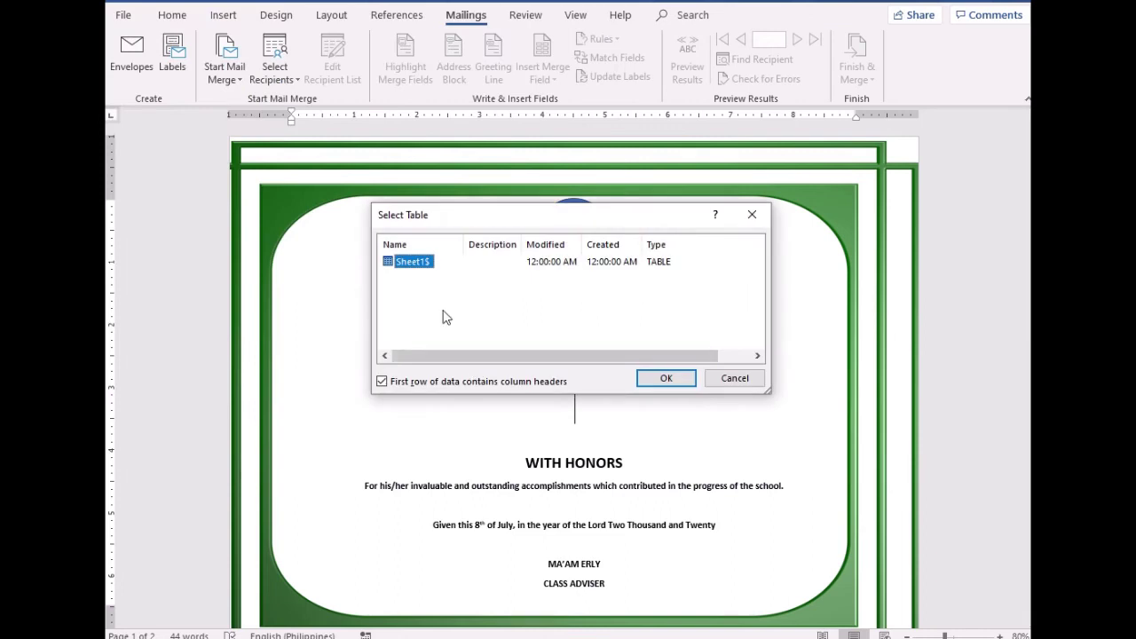
pyautogui.click(682, 380)
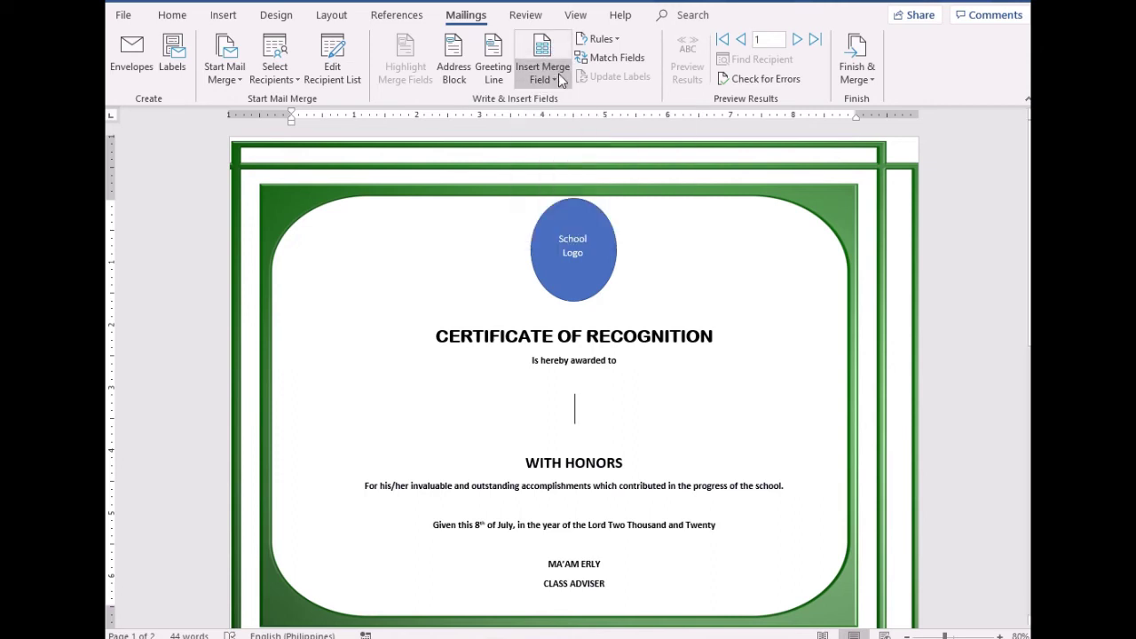
# Review the Names column (B1–B11) in Excel, then return to Word's Insert Merge Field dialog
pyautogui.click(548, 51)
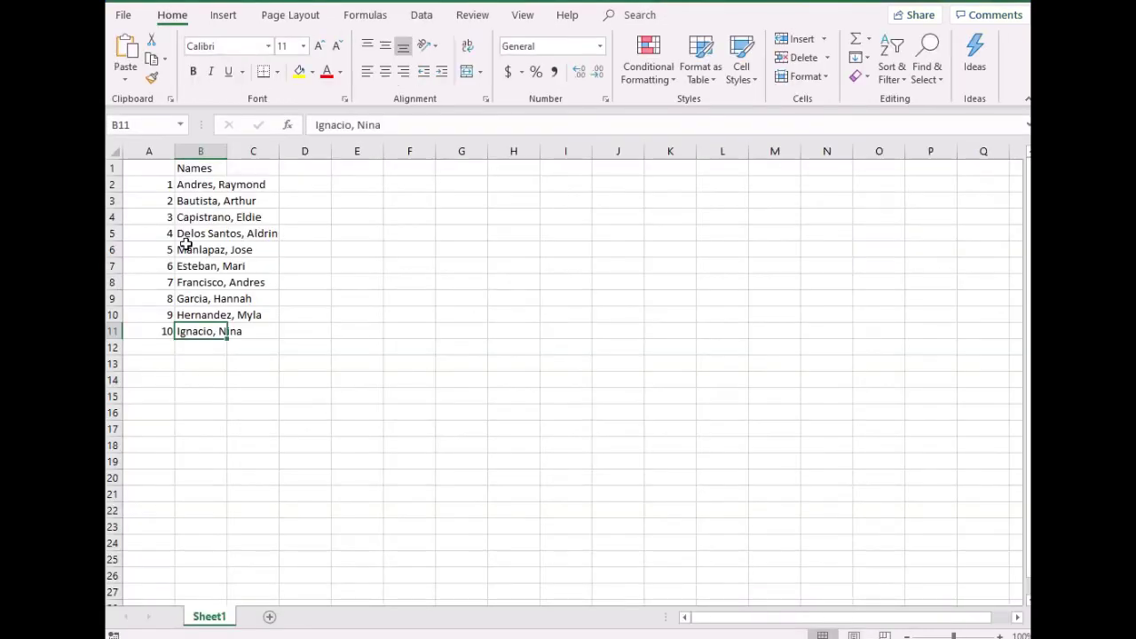
pyautogui.click(192, 172)
pyautogui.moveTo(193, 172); pyautogui.dragTo(197, 331)
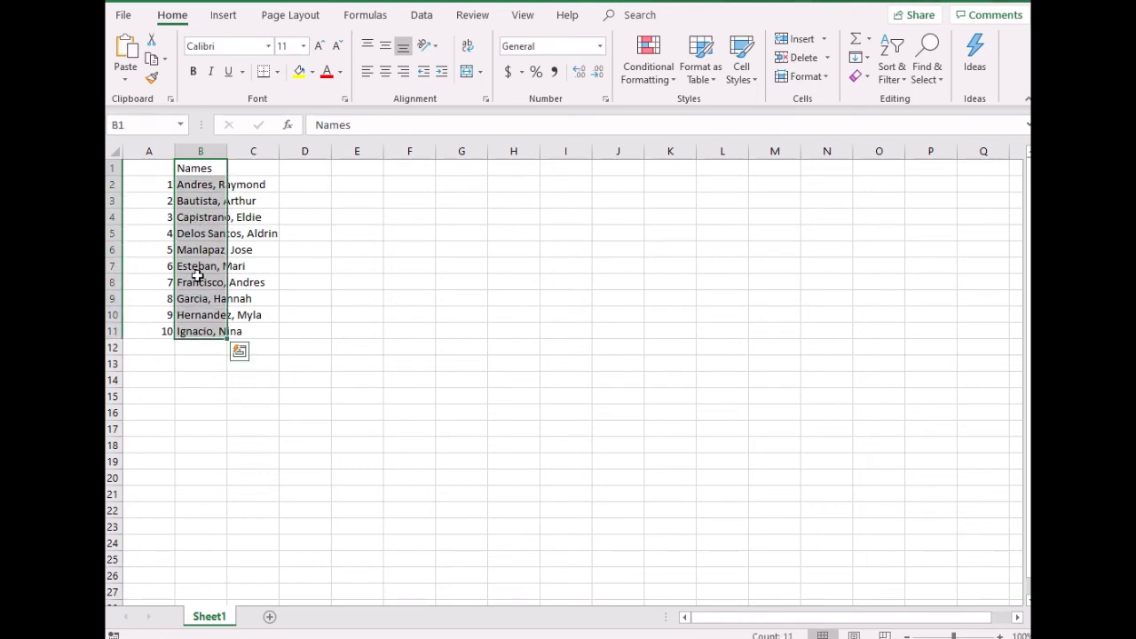
pyautogui.click(191, 184)
pyautogui.moveTo(205, 189); pyautogui.dragTo(235, 302)
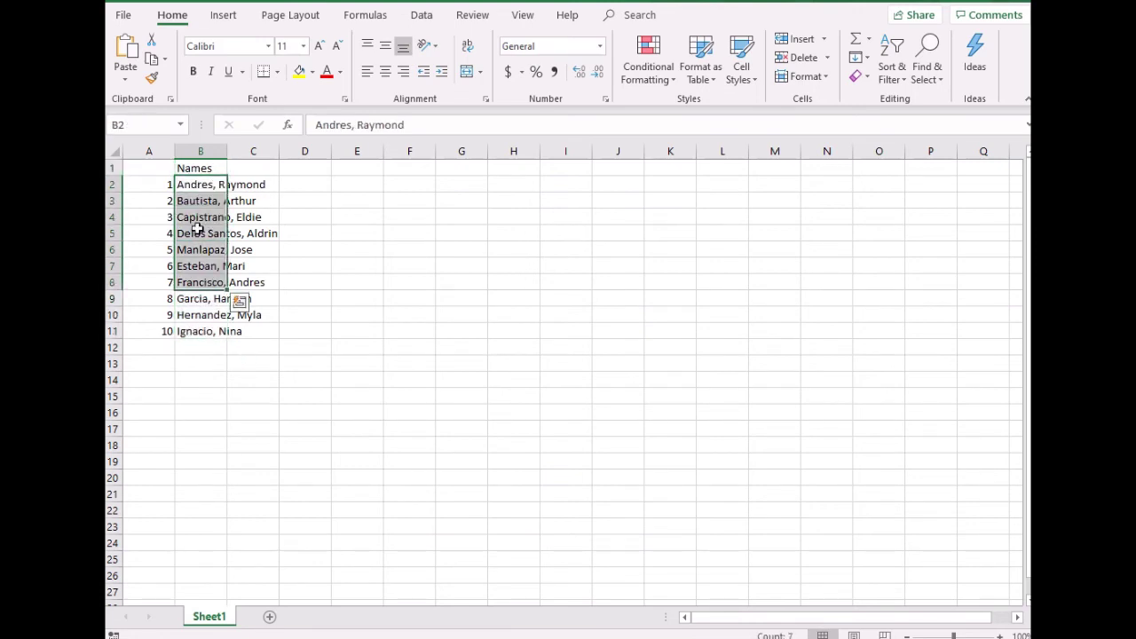
pyautogui.click(195, 171)
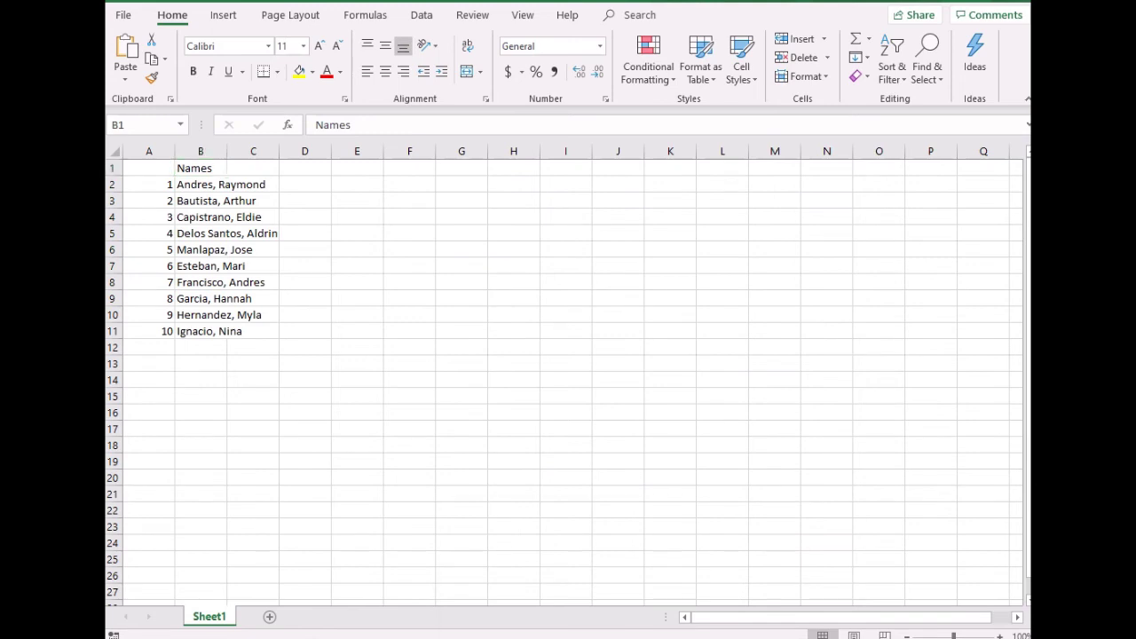
pyautogui.click(732, 601)
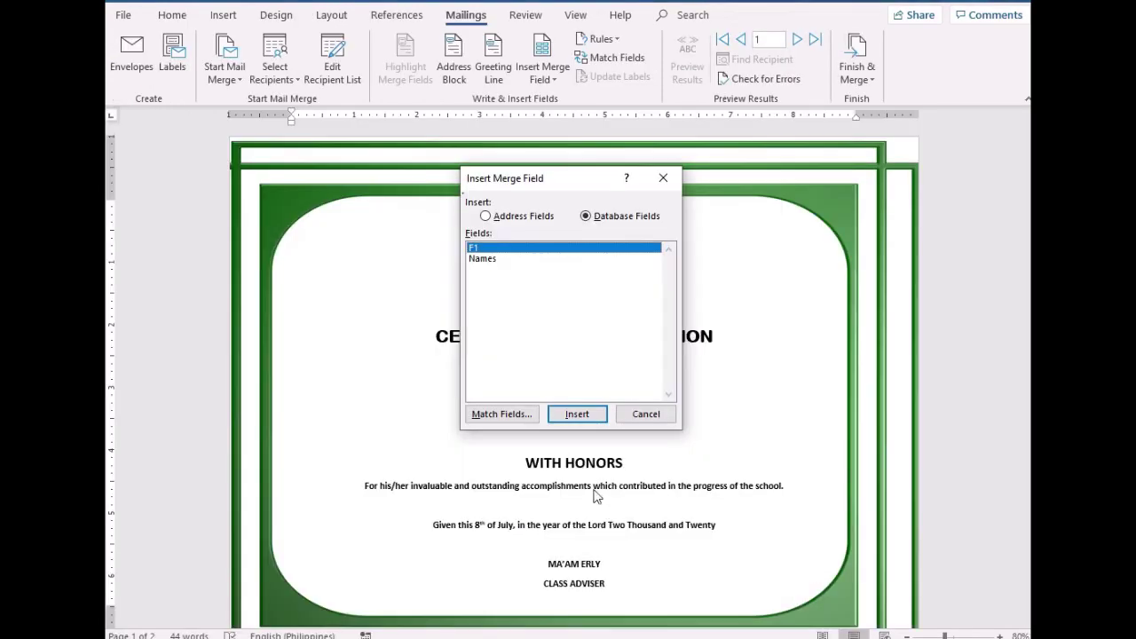
# Insert the Names field, delete the duplicate copies, and reinsert a single «Names» on the name line
pyautogui.click(486, 260)
pyautogui.click(579, 415)
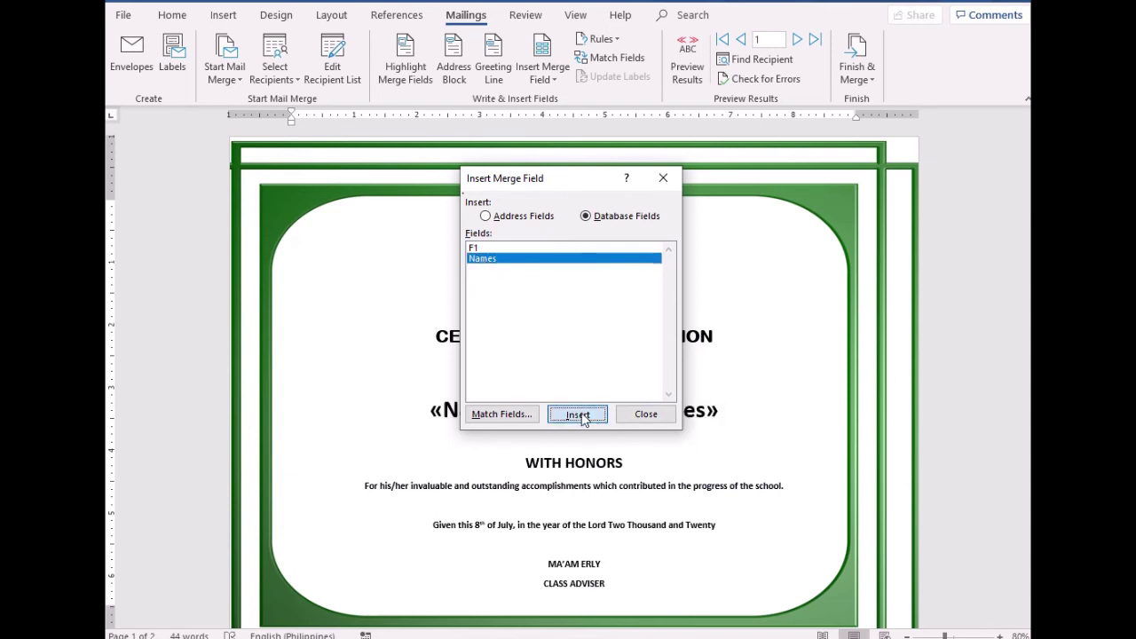
pyautogui.click(581, 415)
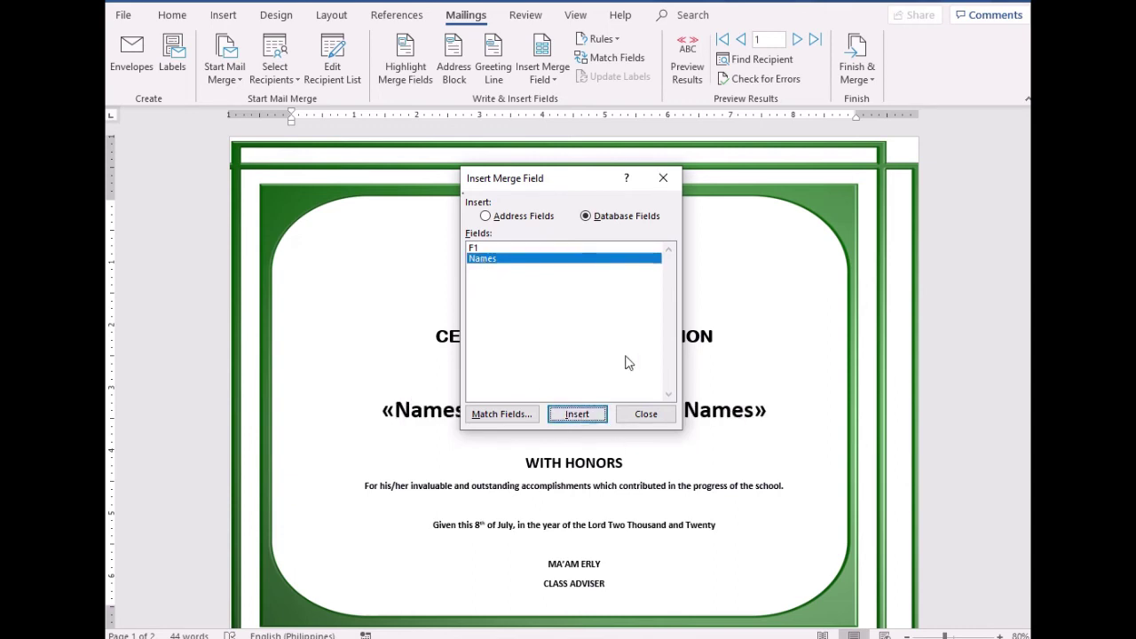
pyautogui.click(663, 178)
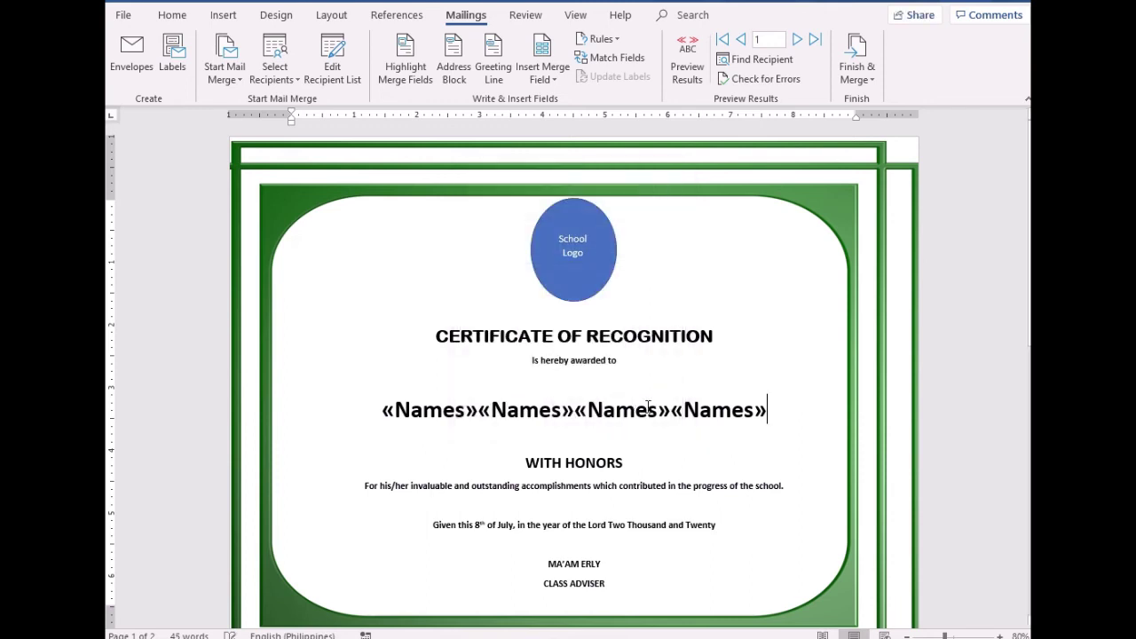
pyautogui.press('BackSpace')
pyautogui.press('BackSpace')
pyautogui.press('BackSpace')
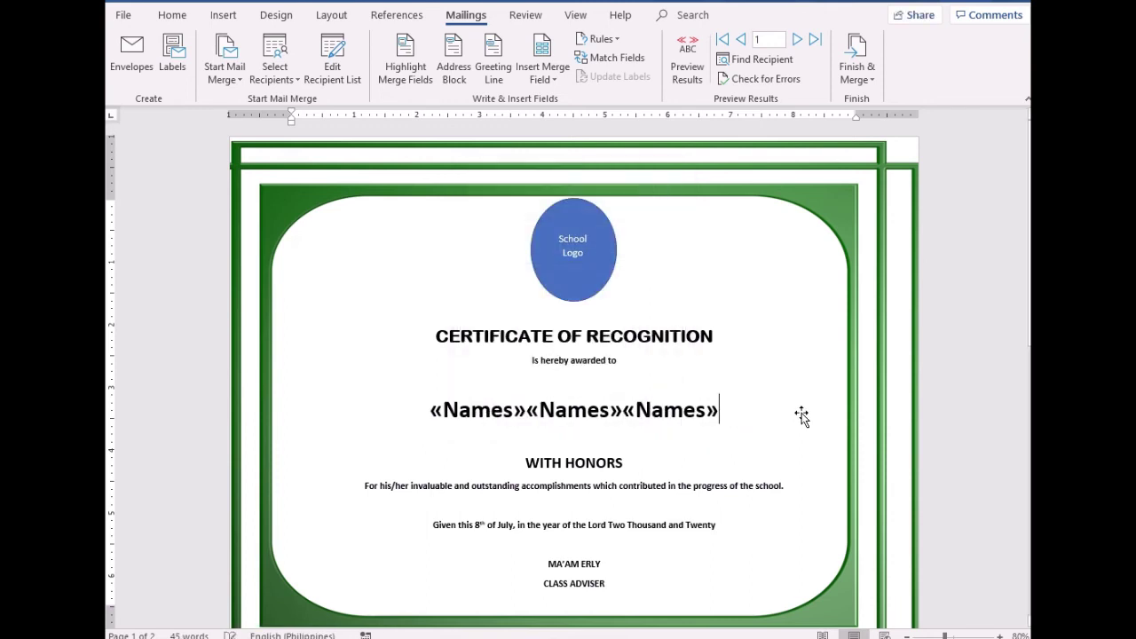
pyautogui.press('BackSpace')
pyautogui.press('BackSpace')
pyautogui.press('BackSpace')
pyautogui.press('BackSpace')
pyautogui.press('BackSpace')
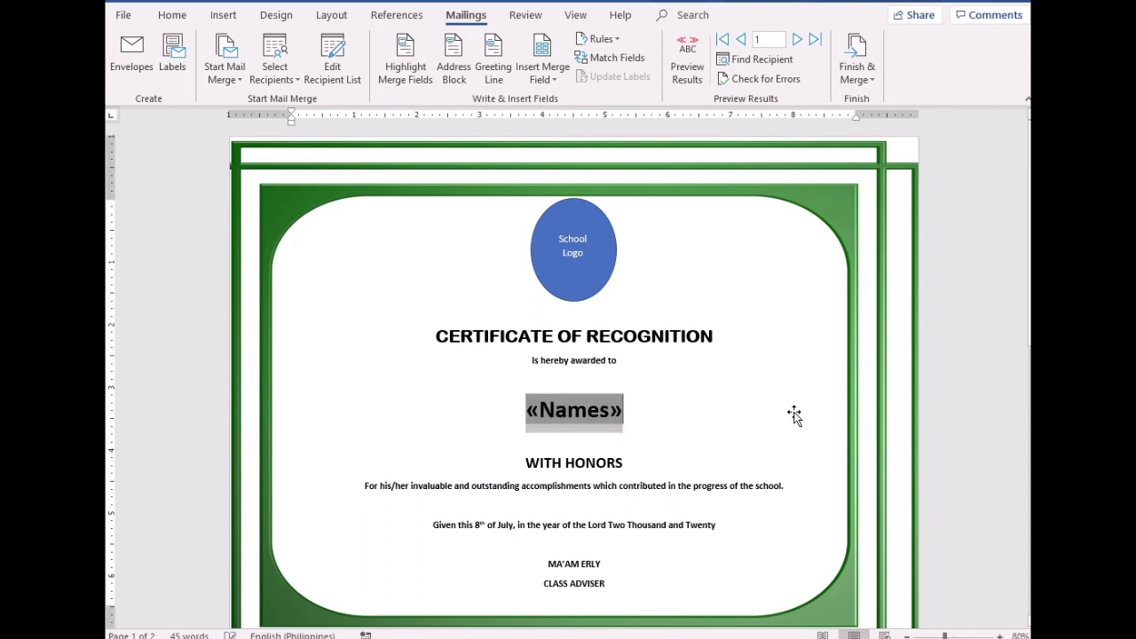
pyautogui.click(557, 80)
pyautogui.click(563, 119)
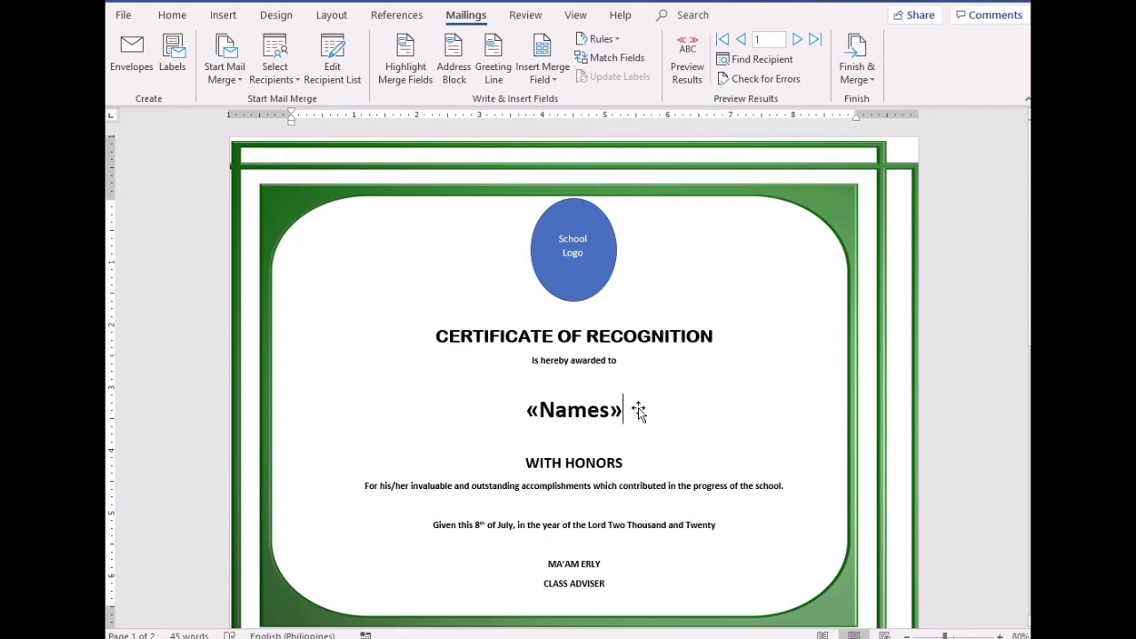
# Turn on Preview Results and compare against the Excel name list
pyautogui.click(697, 55)
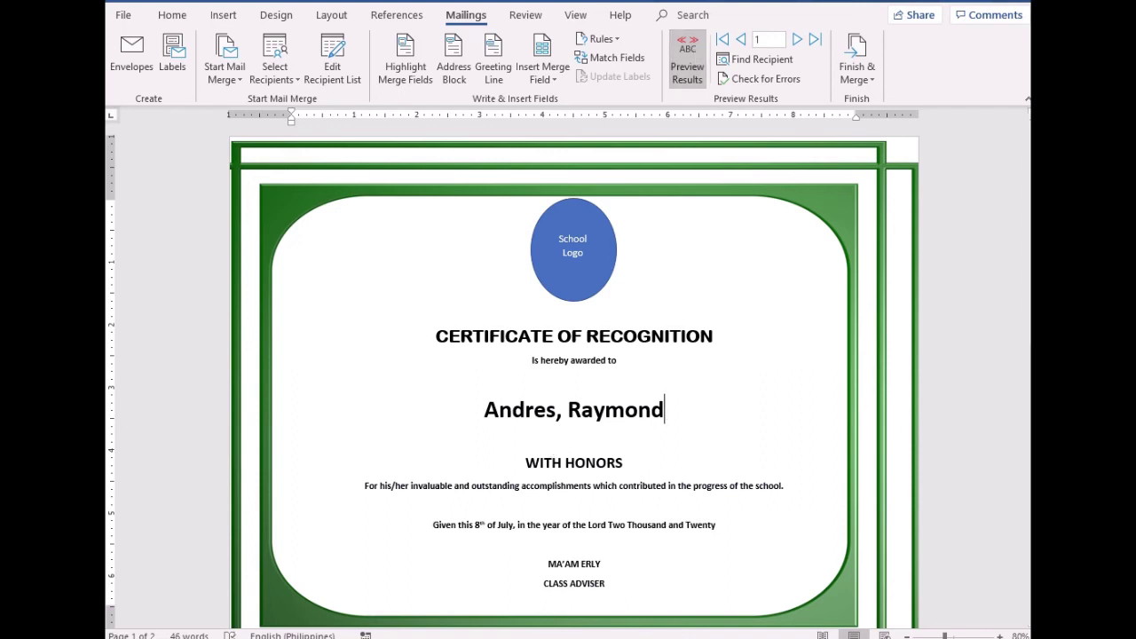
pyautogui.click(826, 638)
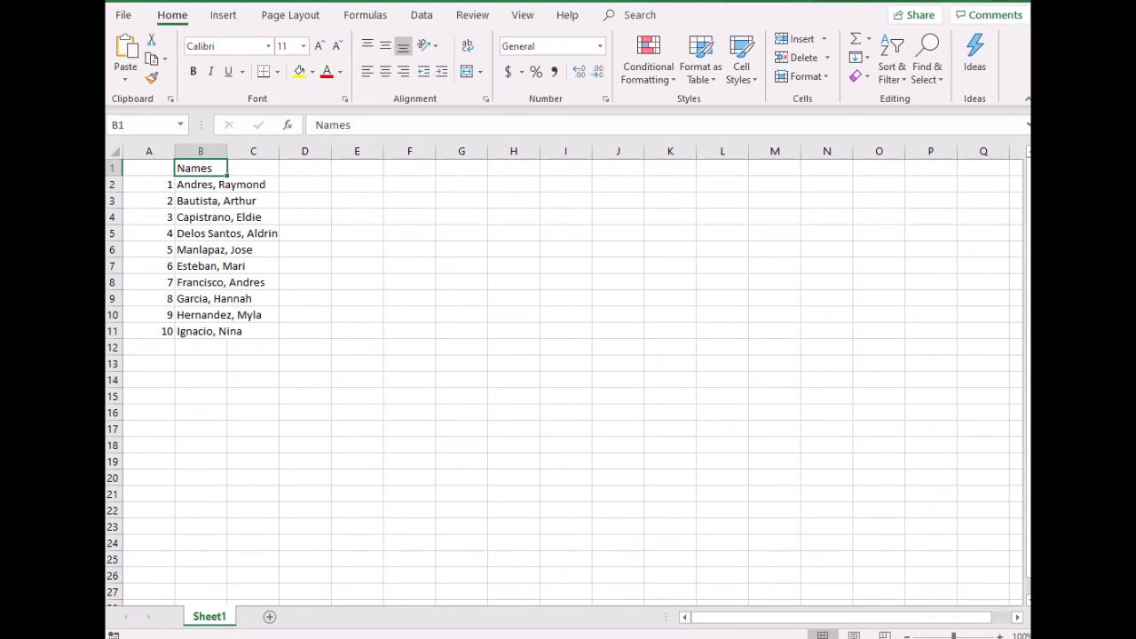
pyautogui.moveTo(621, 638)
pyautogui.click(546, 581)
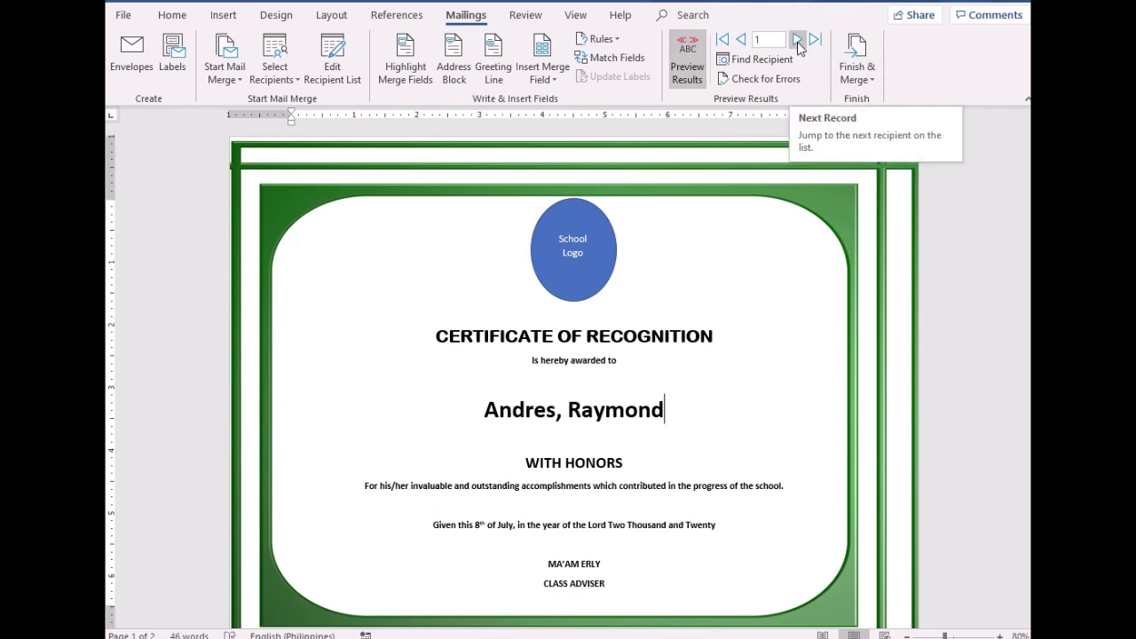
# Step through the recipients with Next Record up to record 10
pyautogui.click(797, 41)
pyautogui.click(797, 41)
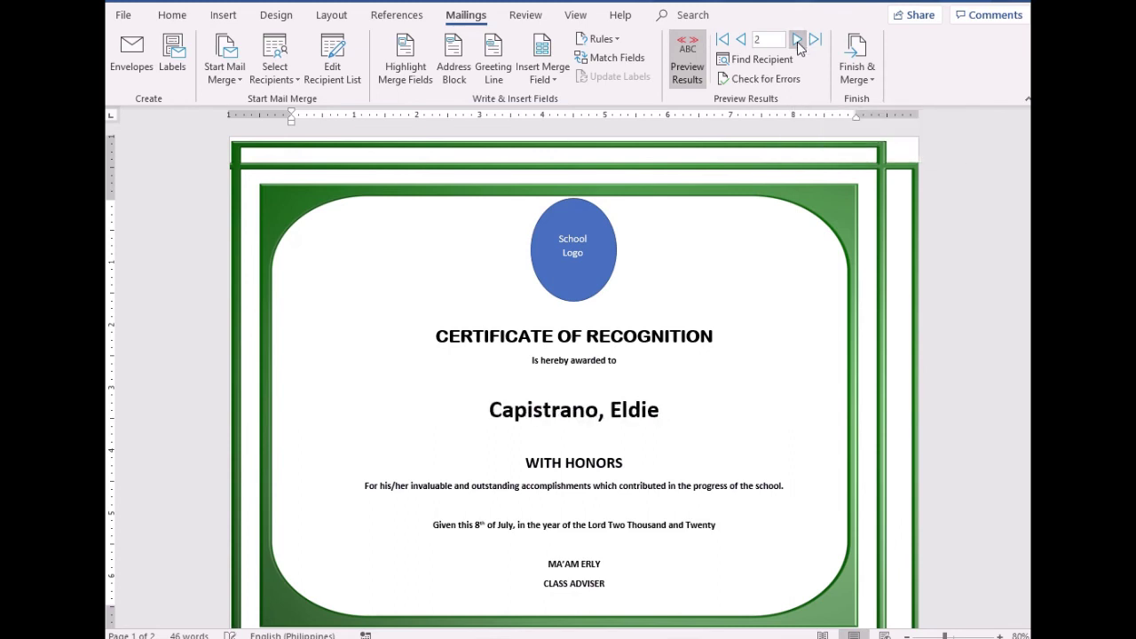
pyautogui.click(797, 42)
pyautogui.click(797, 42)
pyautogui.click(797, 41)
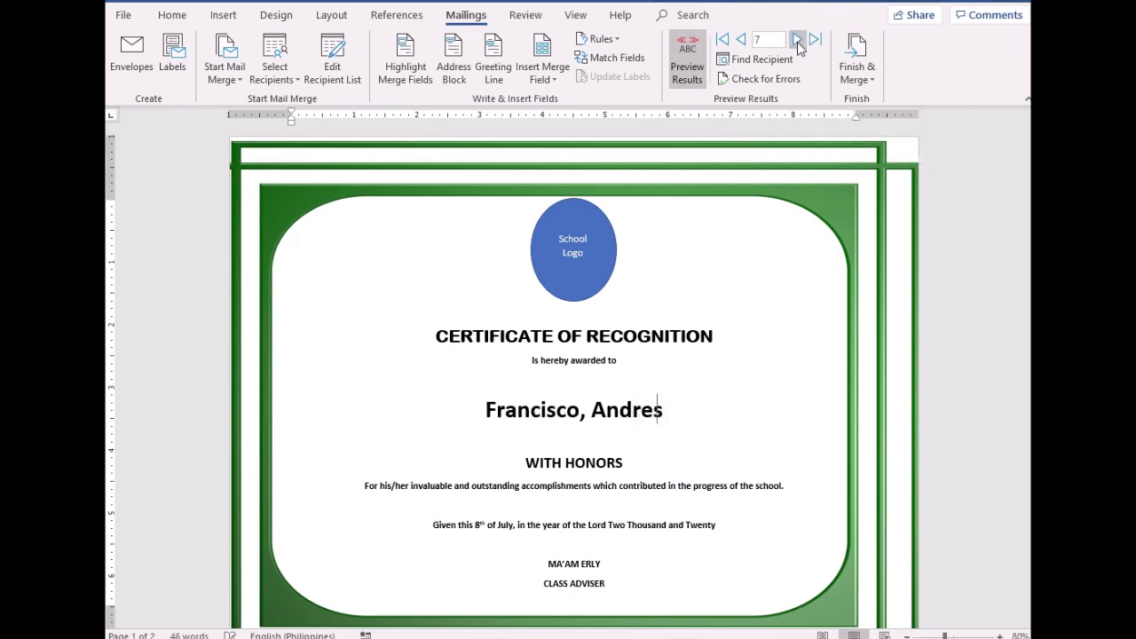
pyautogui.click(797, 42)
pyautogui.click(797, 42)
pyautogui.click(797, 42)
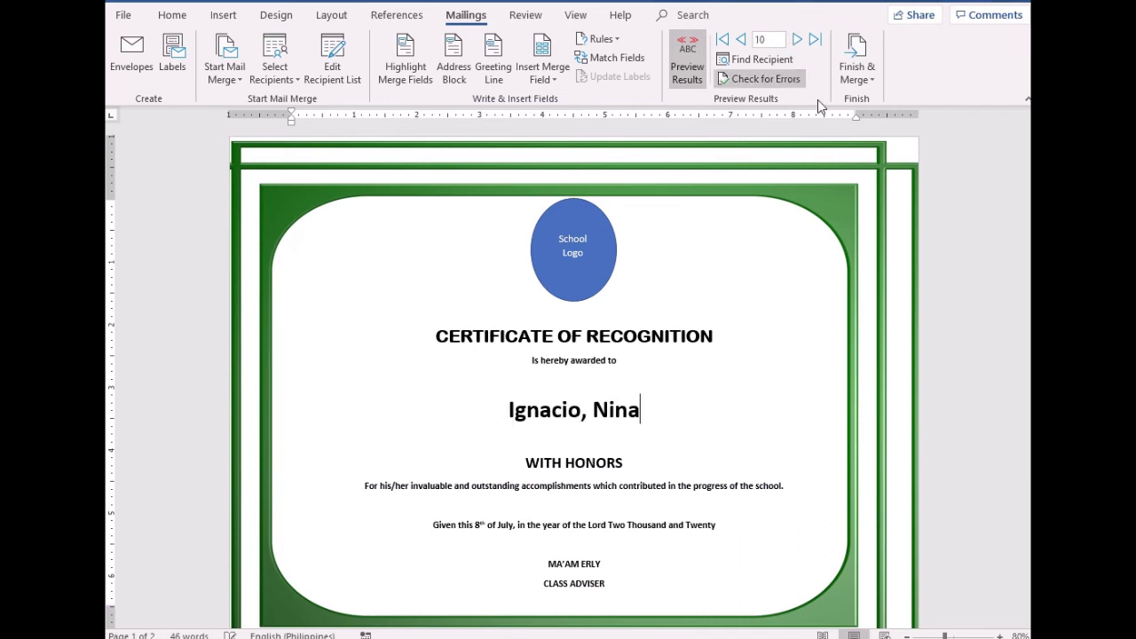
pyautogui.scroll(-5, 752, 386)
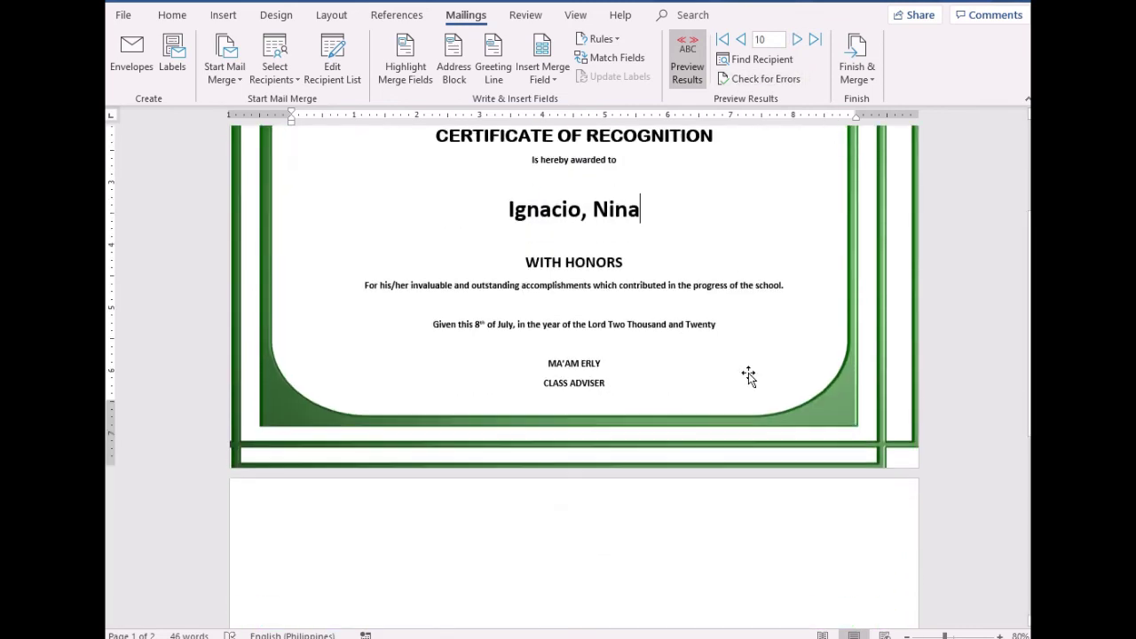
pyautogui.scroll(5, 748, 376)
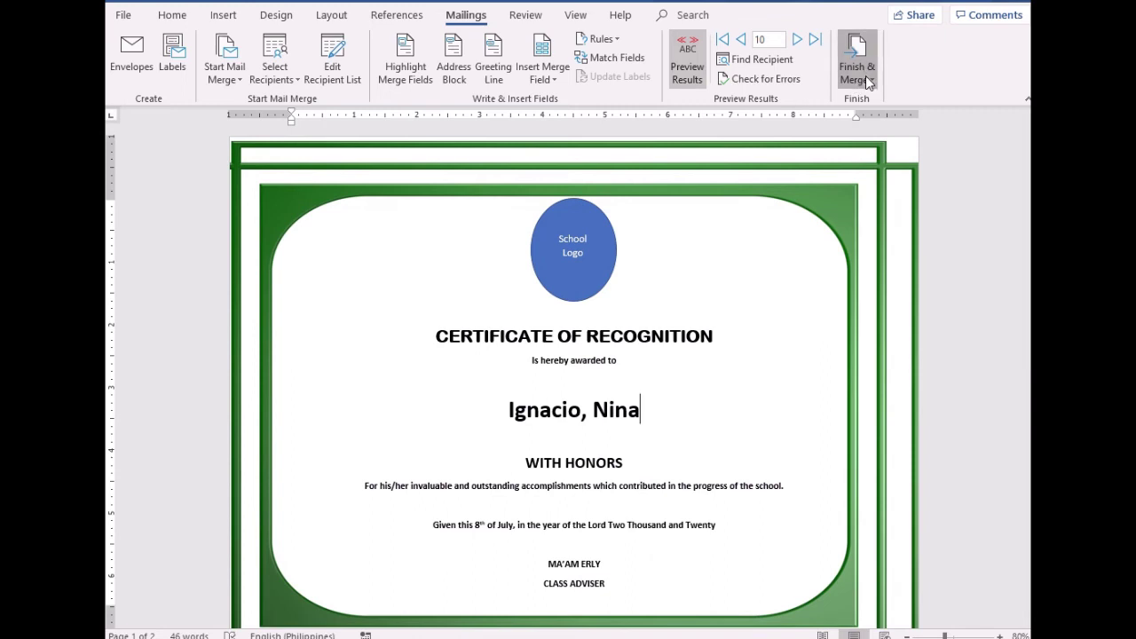
# Use Finish & Merge > Edit Individual Documents to merge all records into a new document
pyautogui.click(856, 57)
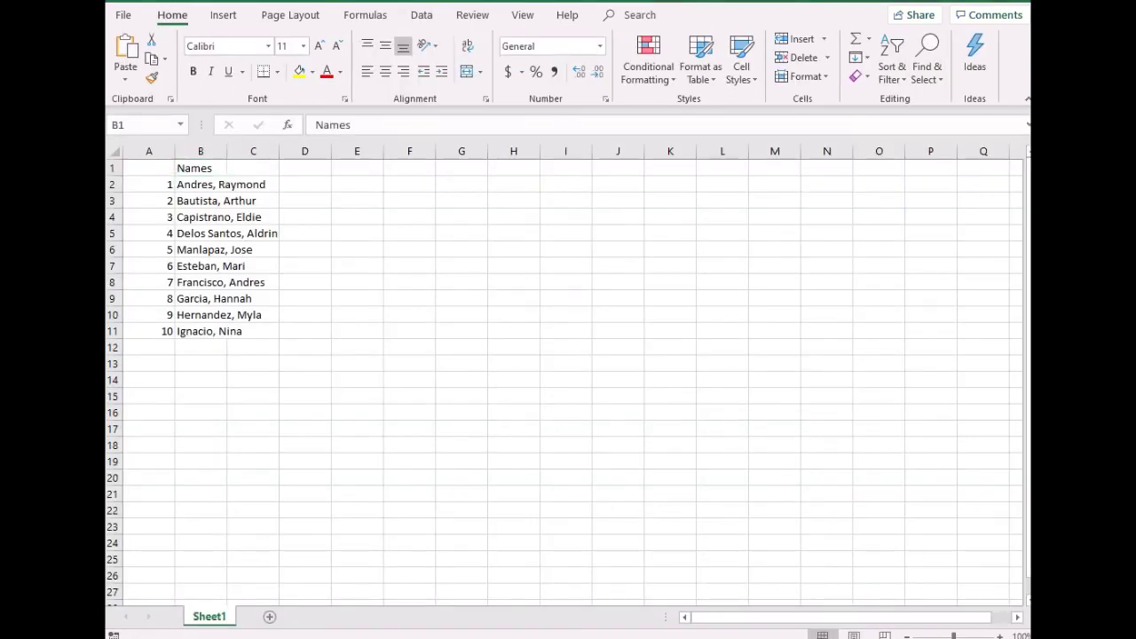
pyautogui.click(742, 583)
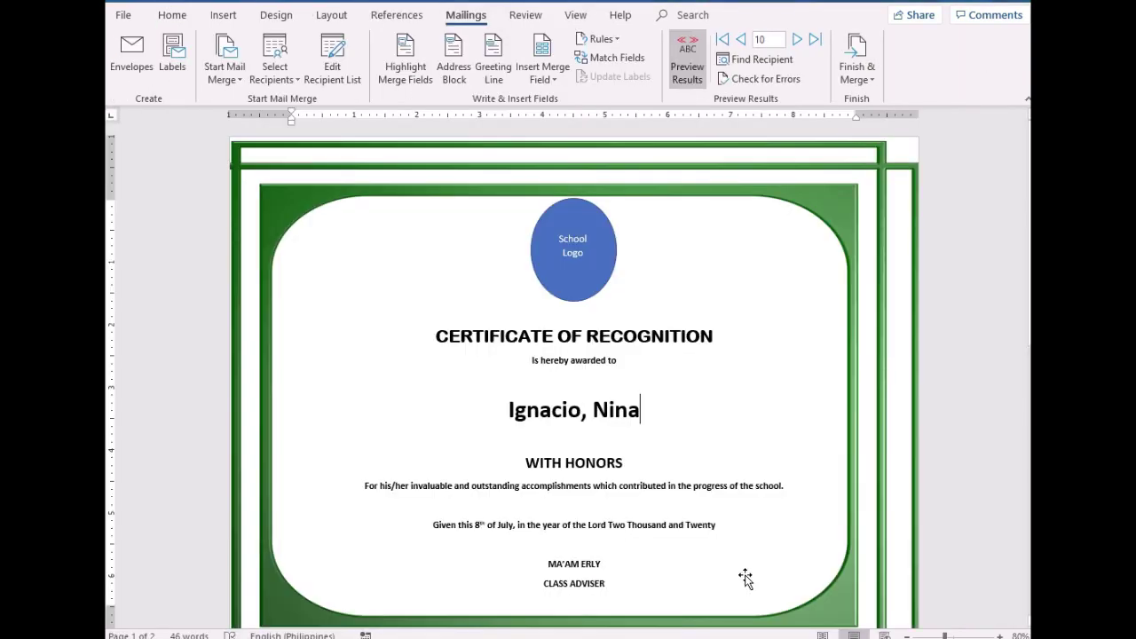
pyautogui.click(870, 79)
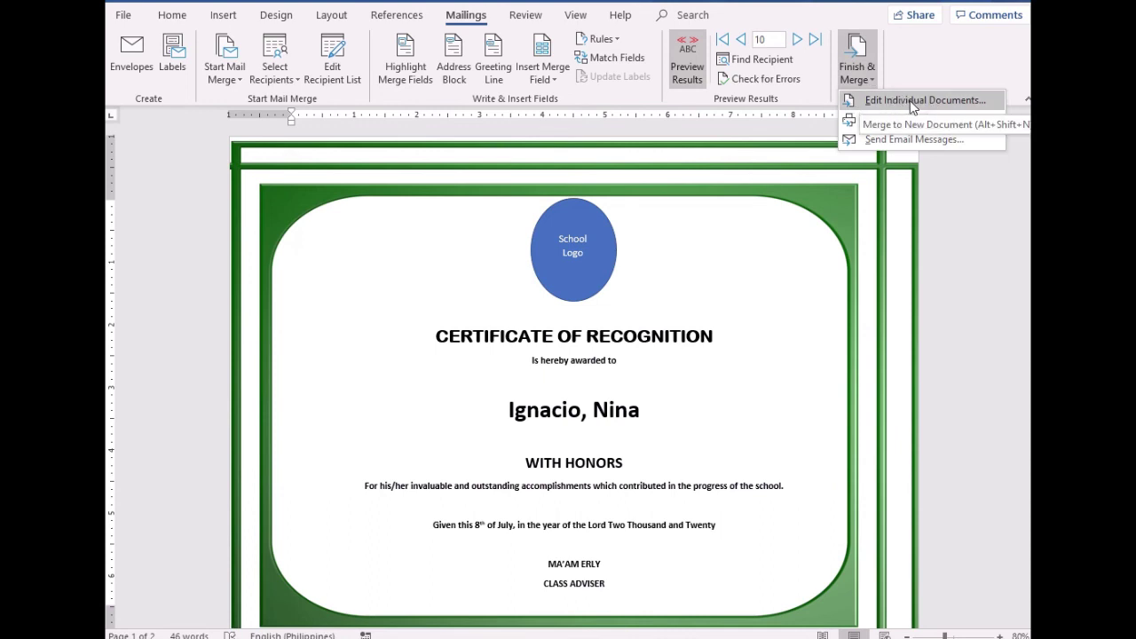
pyautogui.click(912, 101)
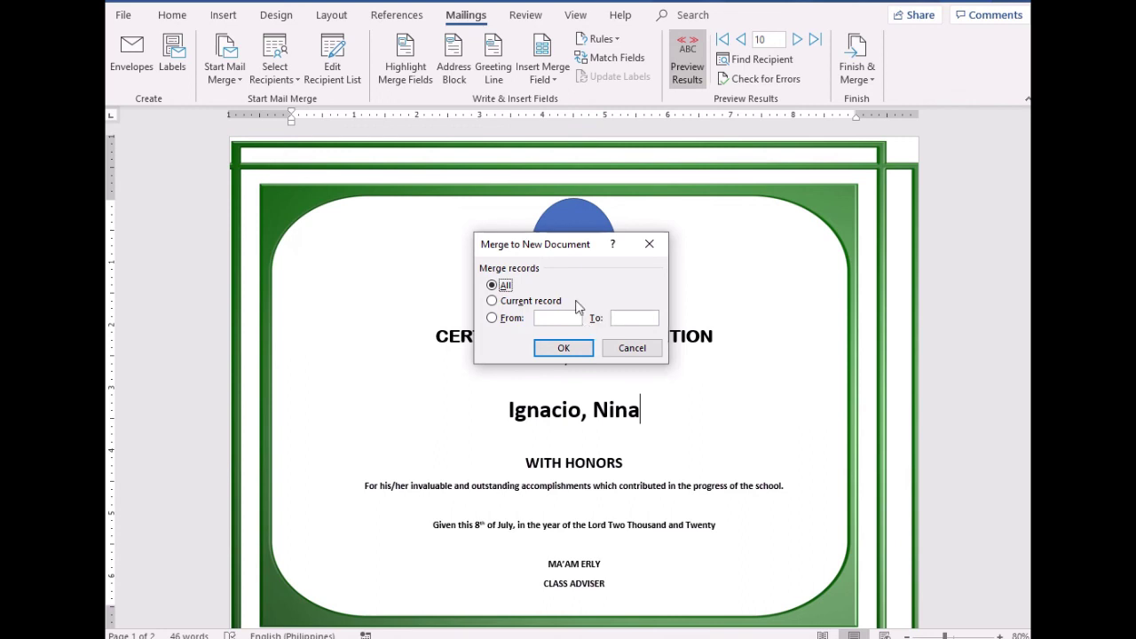
pyautogui.click(564, 348)
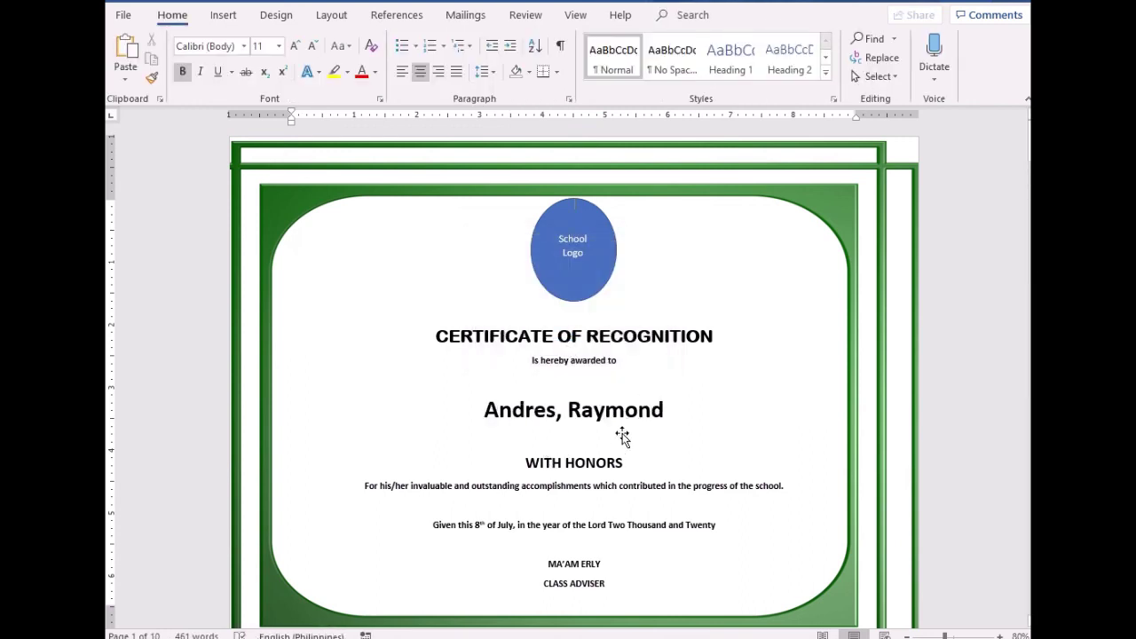
pyautogui.scroll(-10, 620, 420)
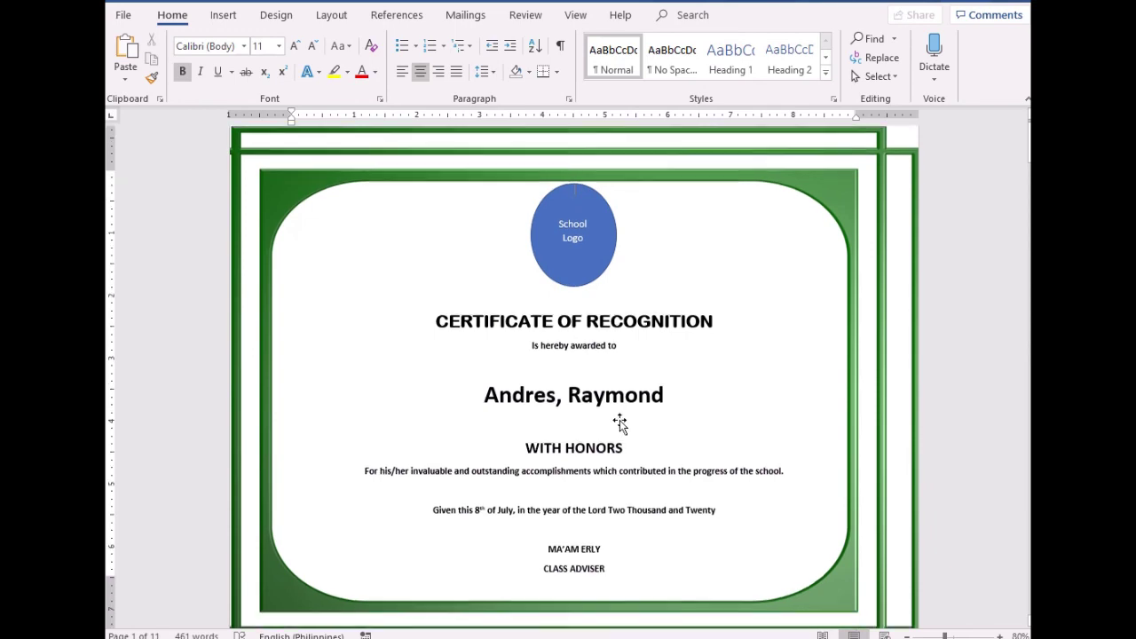
pyautogui.scroll(-10, 620, 420)
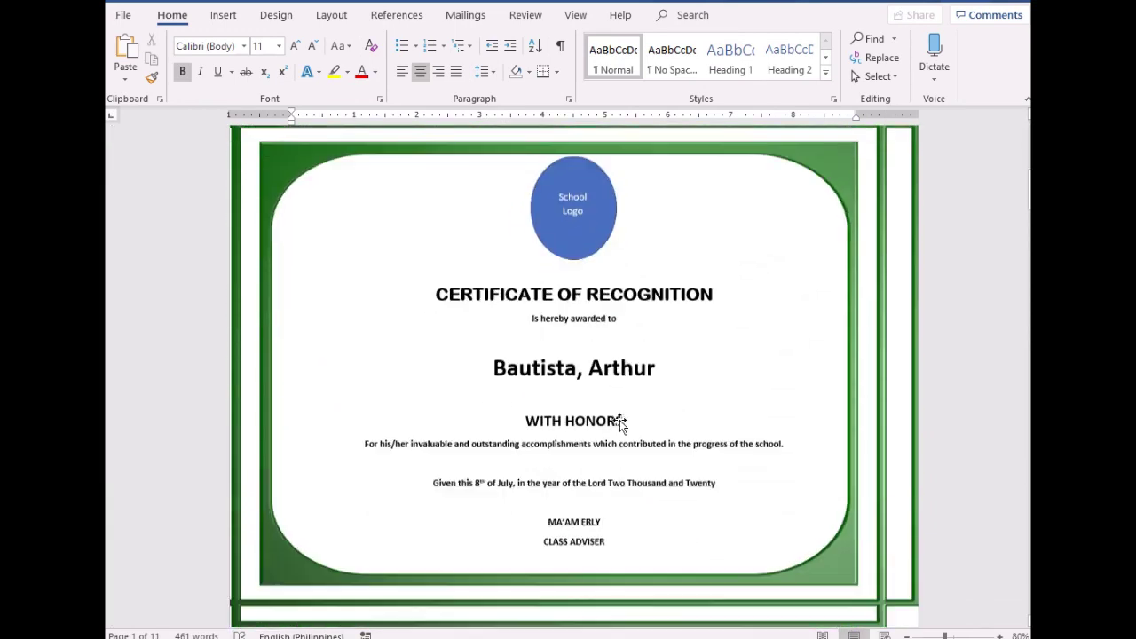
pyautogui.scroll(-20, 623, 424)
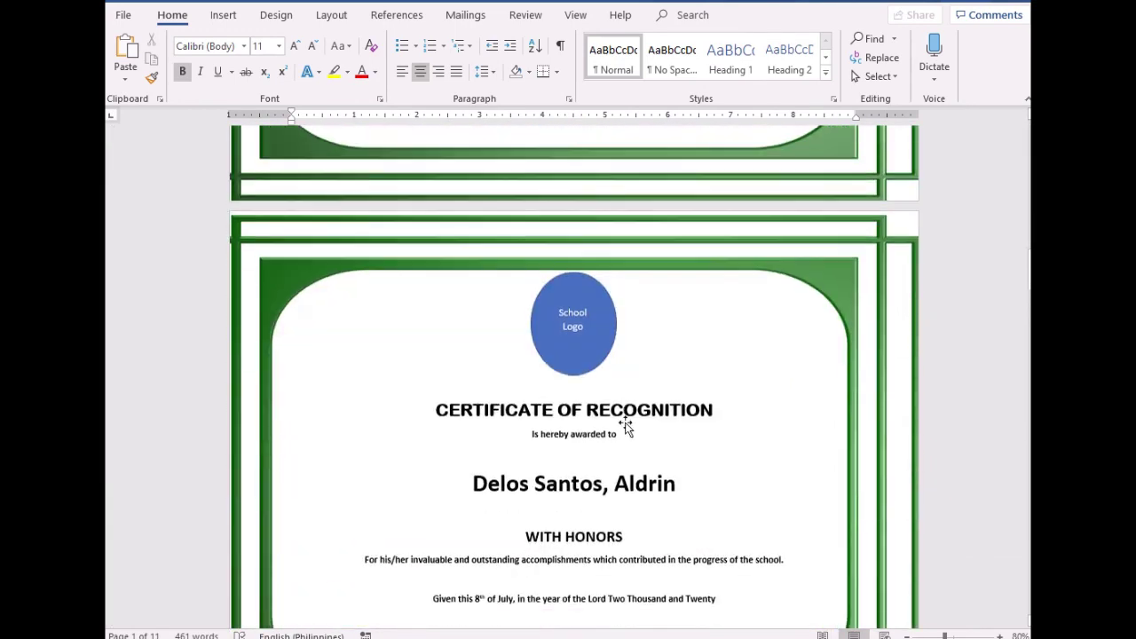
pyautogui.scroll(-10, 633, 433)
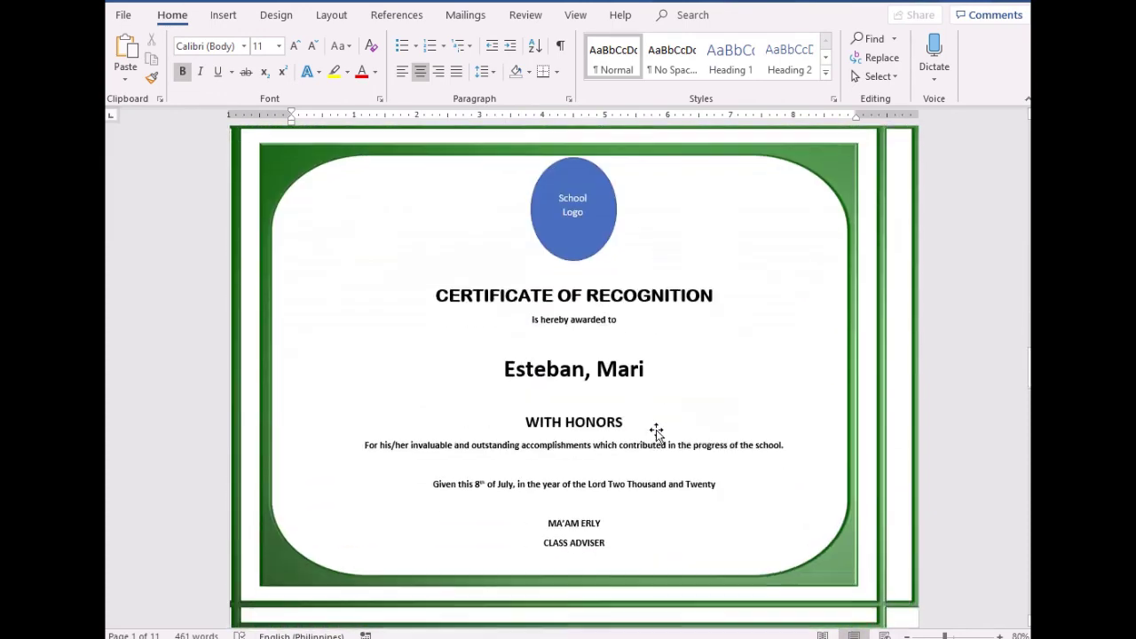
pyautogui.scroll(3, 758, 452)
pyautogui.scroll(9, 735, 437)
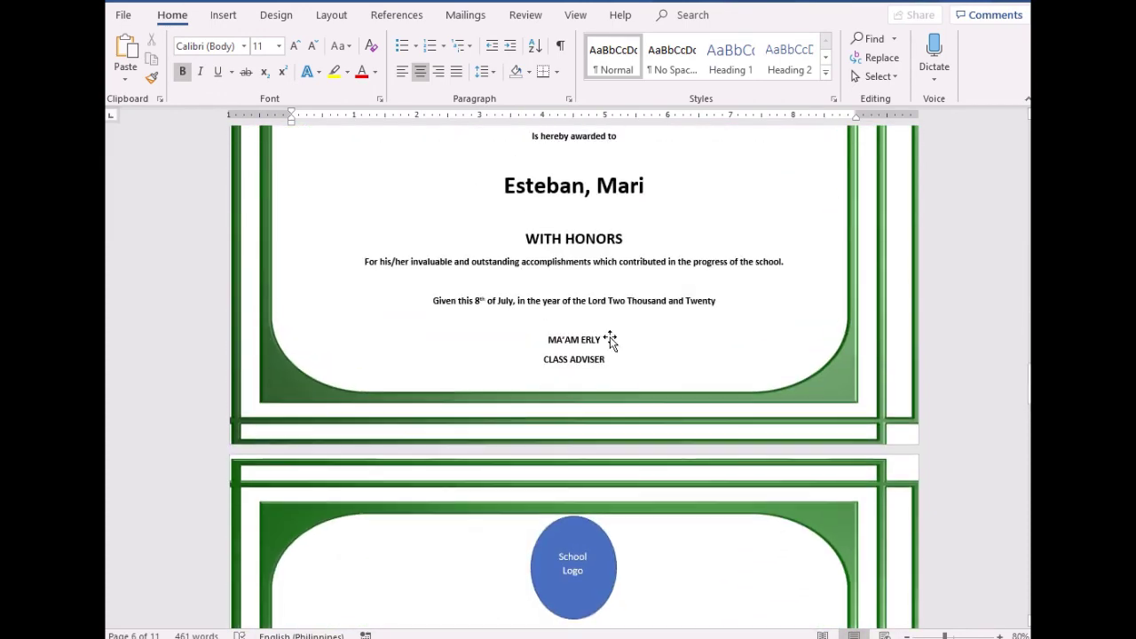
pyautogui.scroll(3, 735, 393)
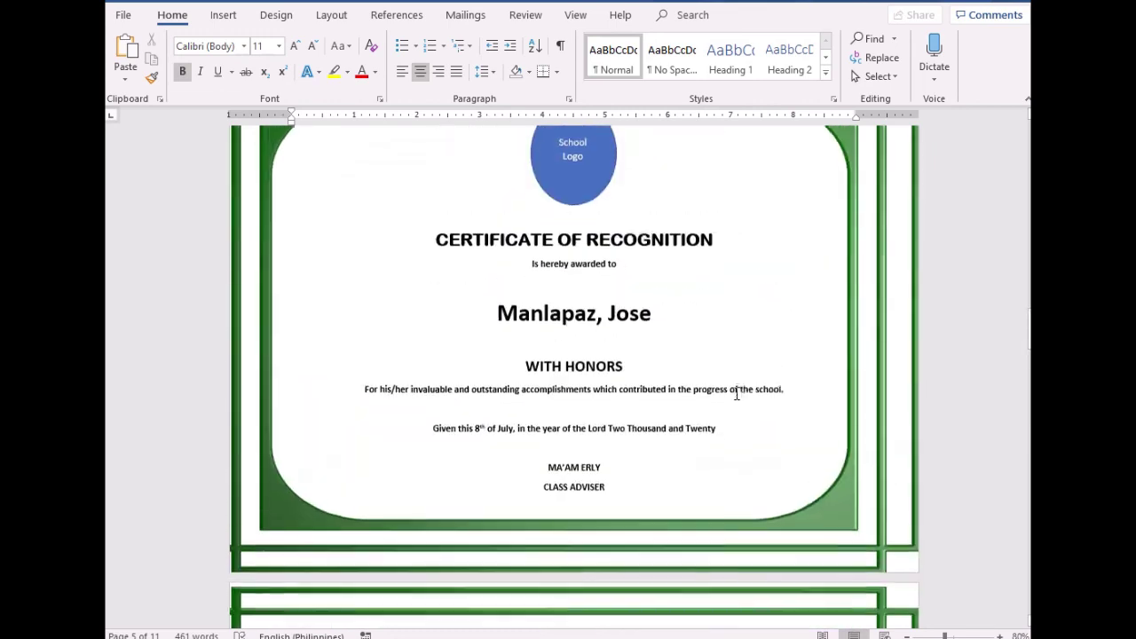
pyautogui.scroll(-2, 1014, 427)
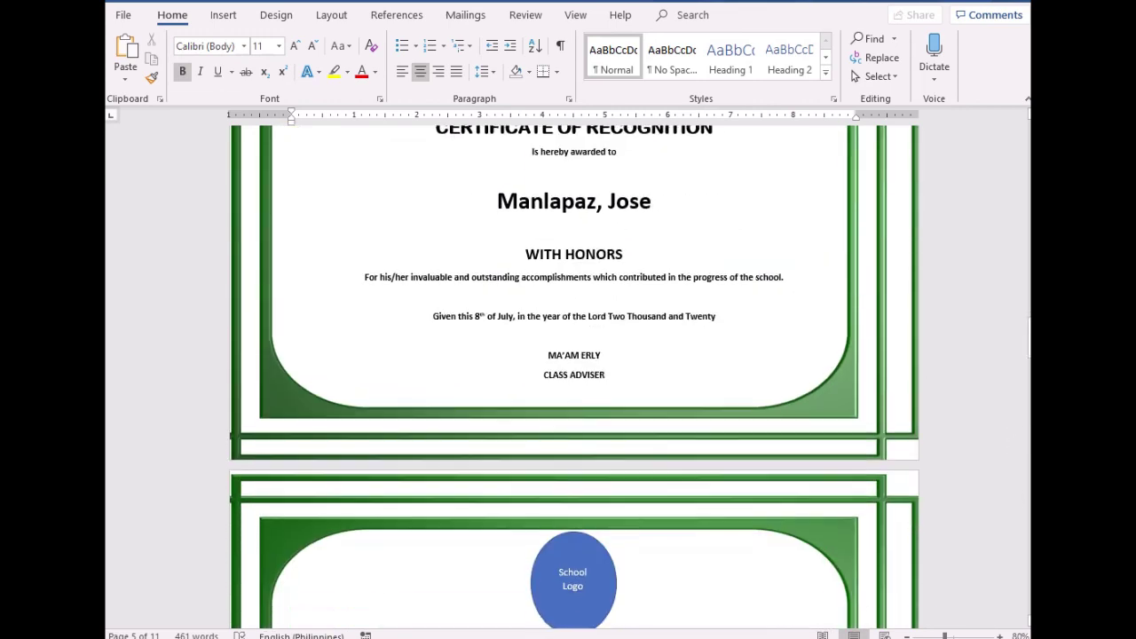
pyautogui.moveTo(1030, 338); pyautogui.dragTo(1030, 586)
pyautogui.scroll(3, 574, 373)
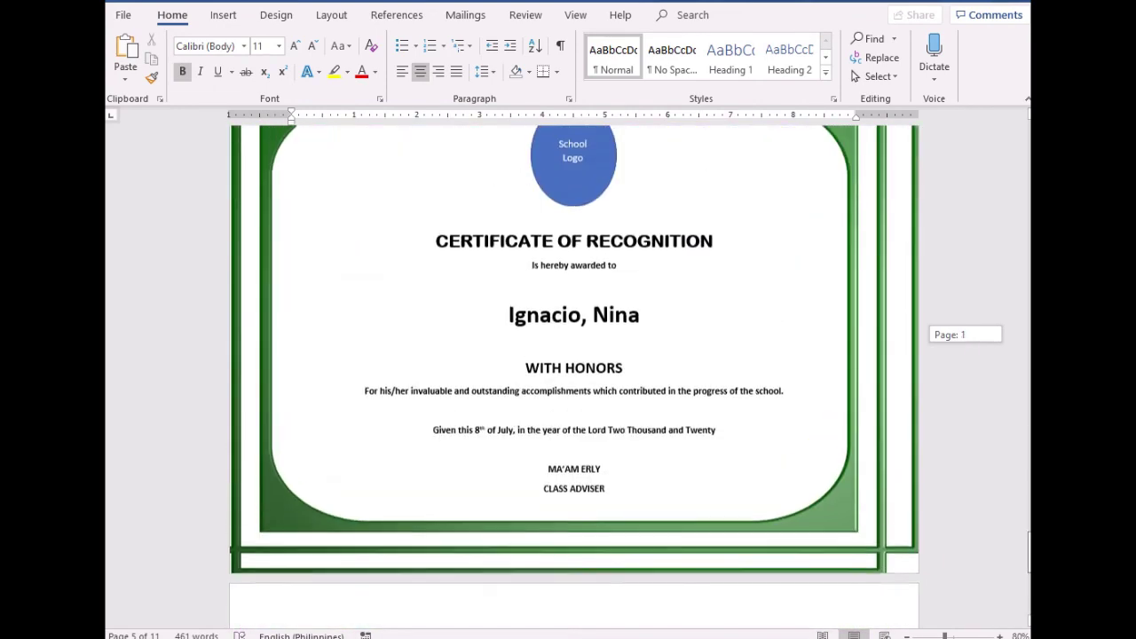
pyautogui.click(615, 388)
pyautogui.click(824, 636)
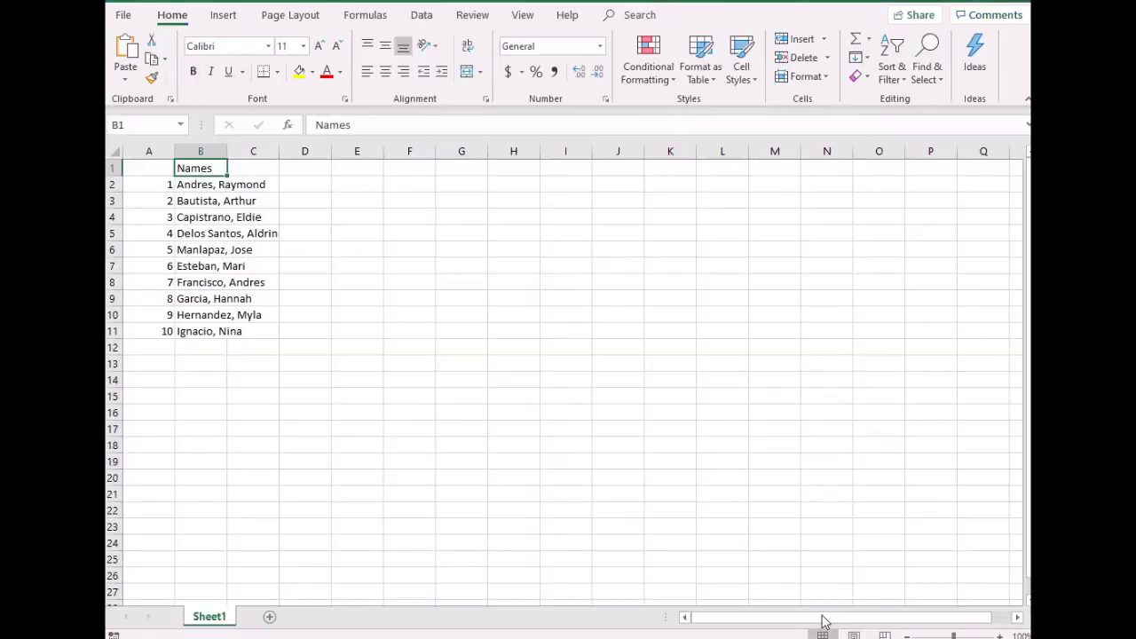
pyautogui.click(197, 330)
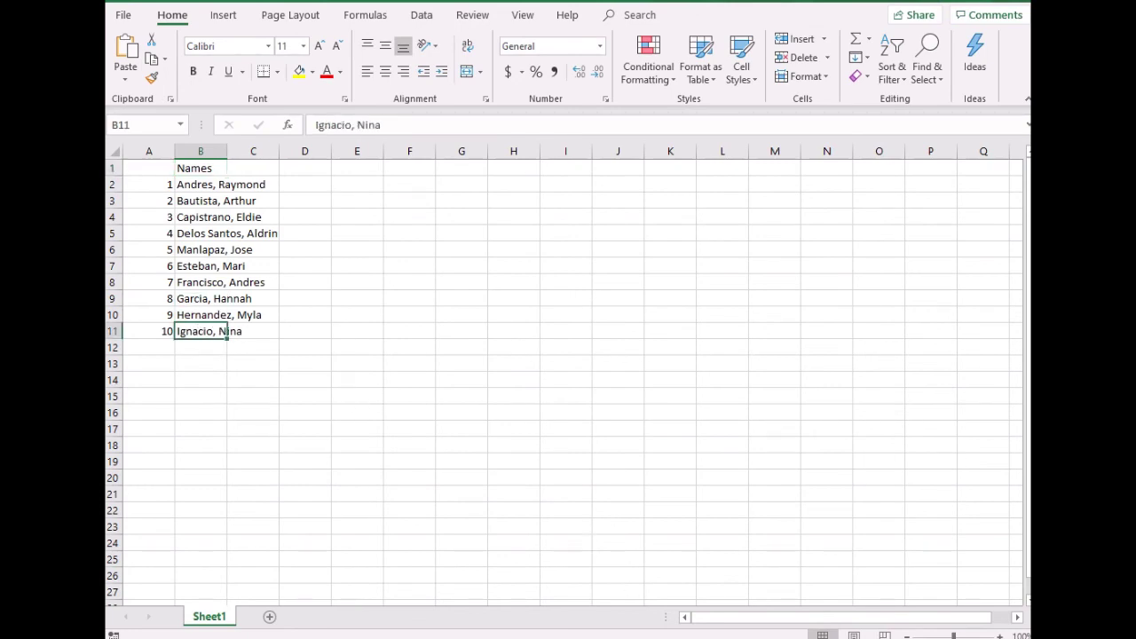
pyautogui.moveTo(790, 636)
pyautogui.click(790, 612)
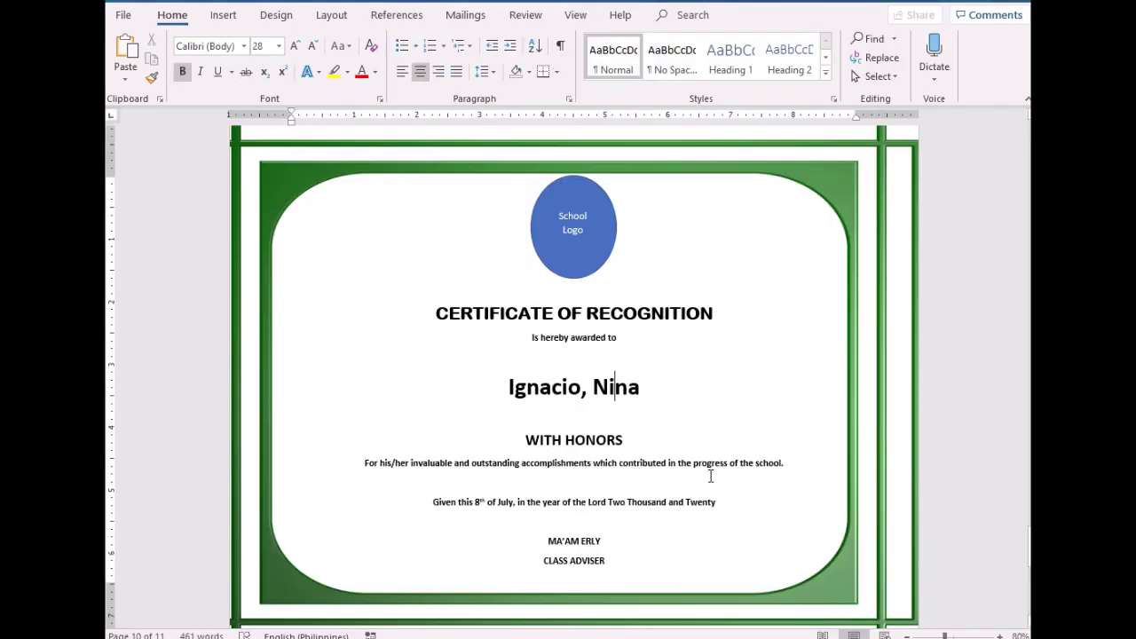